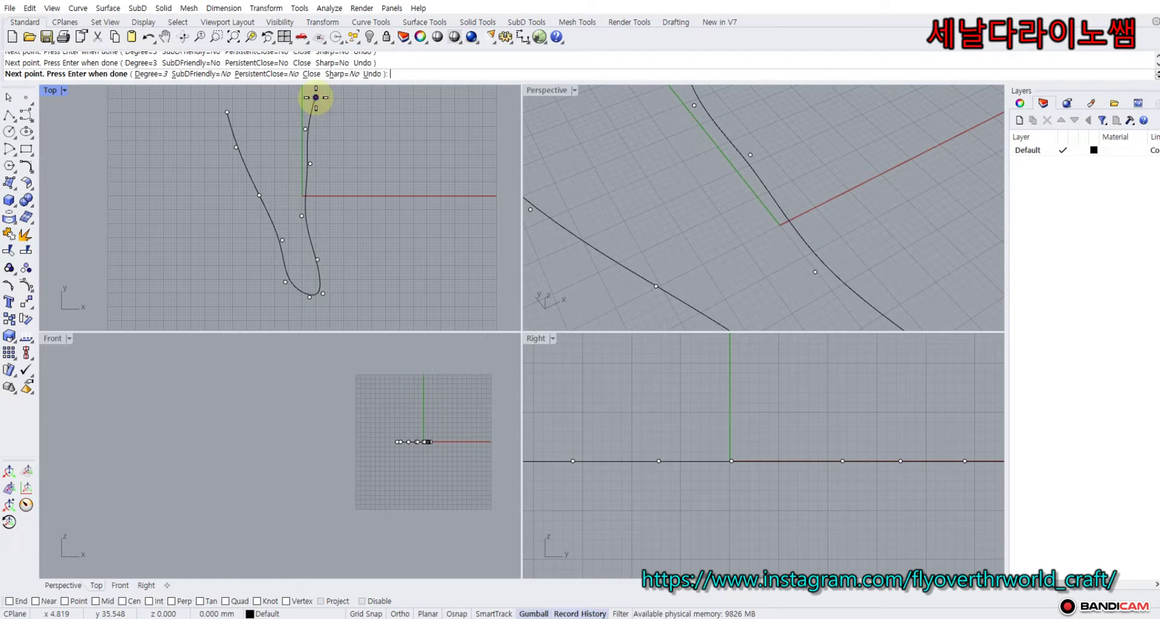
- Finish the open U-shaped control-point curve in the Top view
{"action": "right_click", "coordinate": [315, 97]}
{"action": "right_click_drag", "start_coordinate": [273, 183], "coordinate": [228, 191]}
{"action": "scroll", "coordinate": [613, 211], "scroll_direction": "down", "scroll_amount": 9}
{"action": "right_click_drag", "start_coordinate": [614, 215], "coordinate": [620, 172], "text": "shift"}
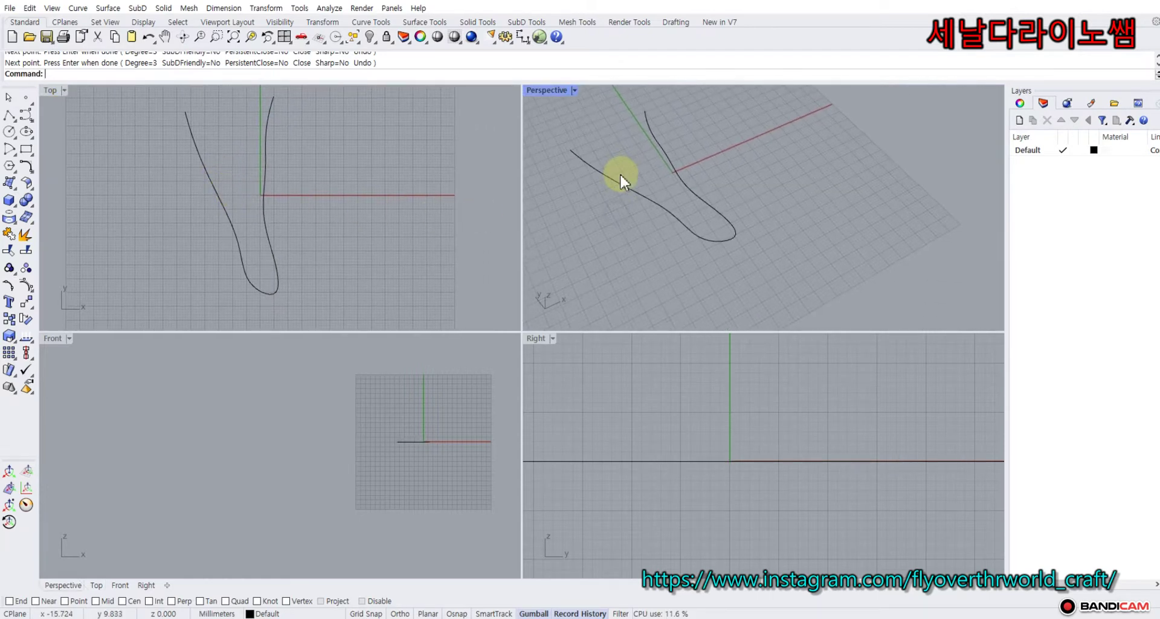
- Measure the length of the U-shaped curve
{"action": "right_click_drag", "start_coordinate": [334, 151], "coordinate": [320, 129]}
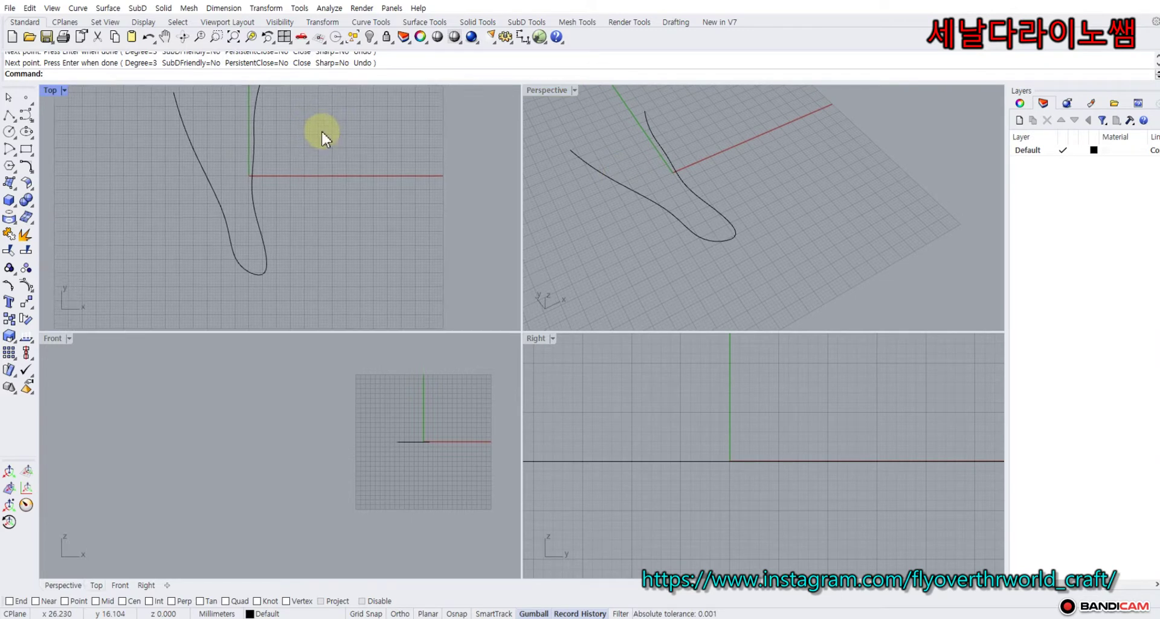
{"action": "left_click", "coordinate": [330, 8]}
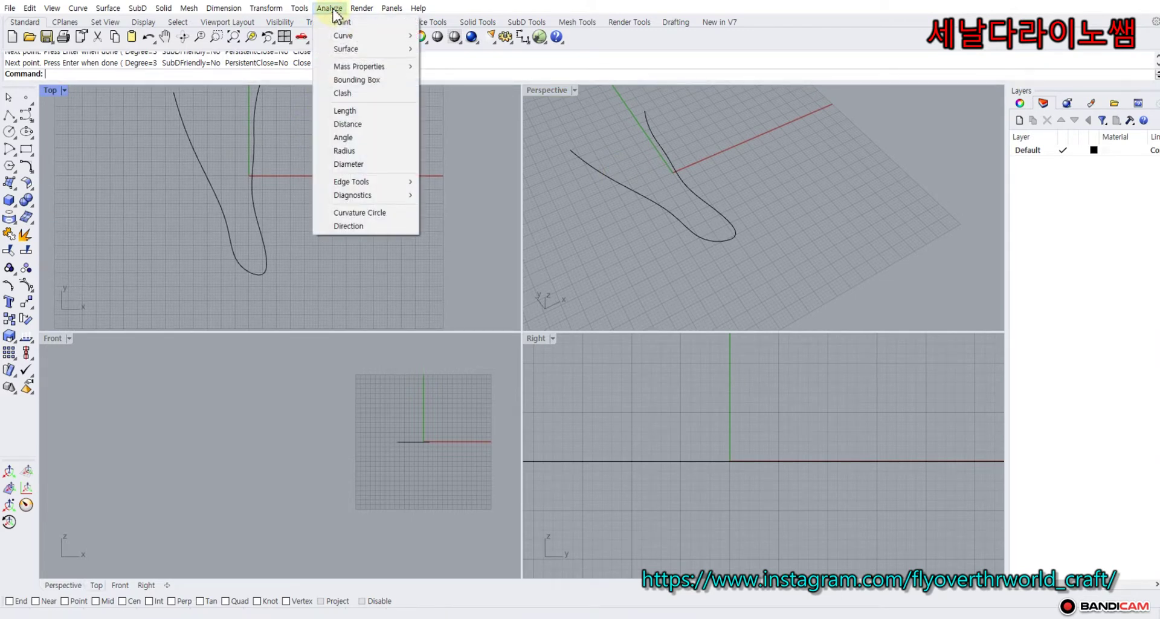
{"action": "left_click", "coordinate": [343, 112]}
{"action": "left_click", "coordinate": [256, 210]}
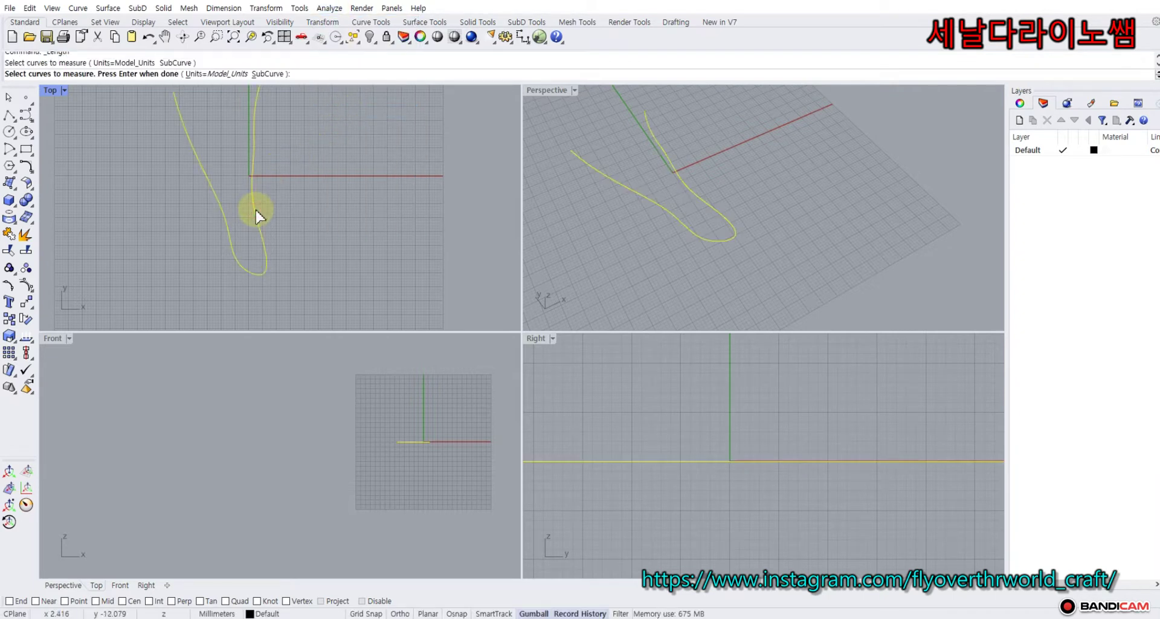
{"action": "key", "text": "Return"}
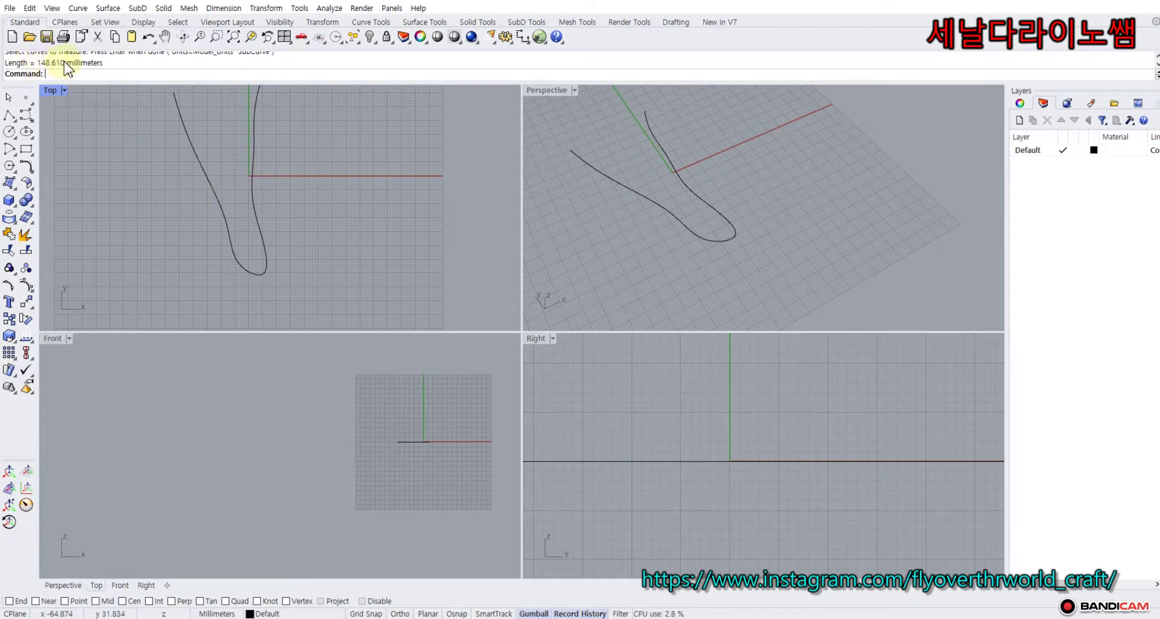
- Draw a straight 148.610 mm polyline segment from the origin along the positive X axis in the Top view
{"action": "left_click", "coordinate": [9, 114]}
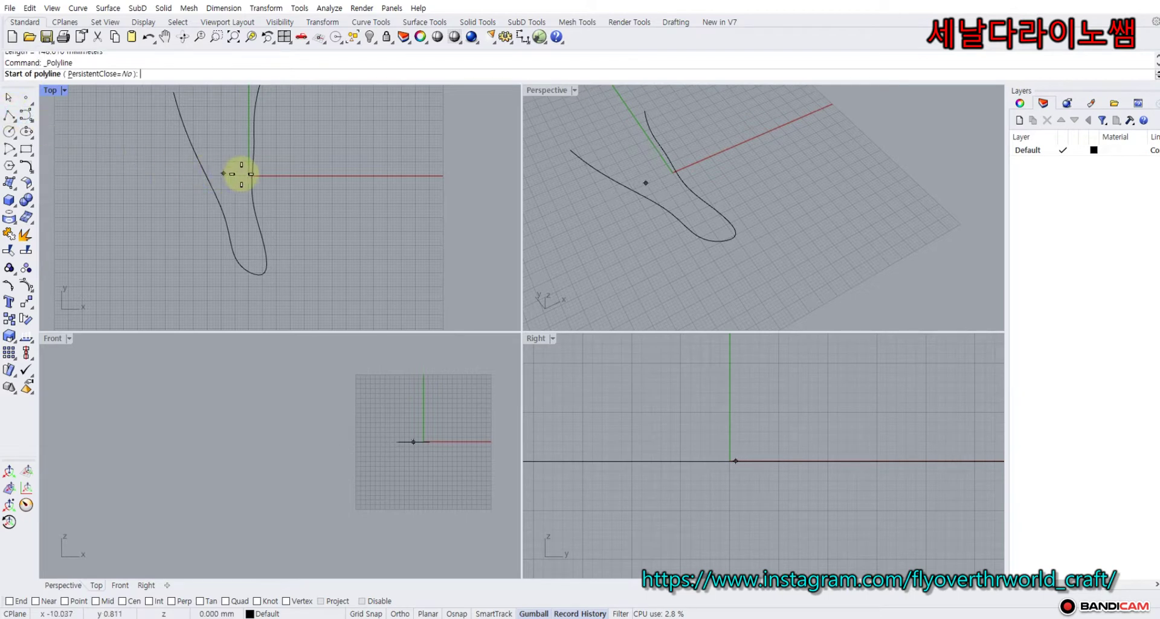
{"action": "scroll", "coordinate": [241, 174], "scroll_direction": "up", "scroll_amount": 5}
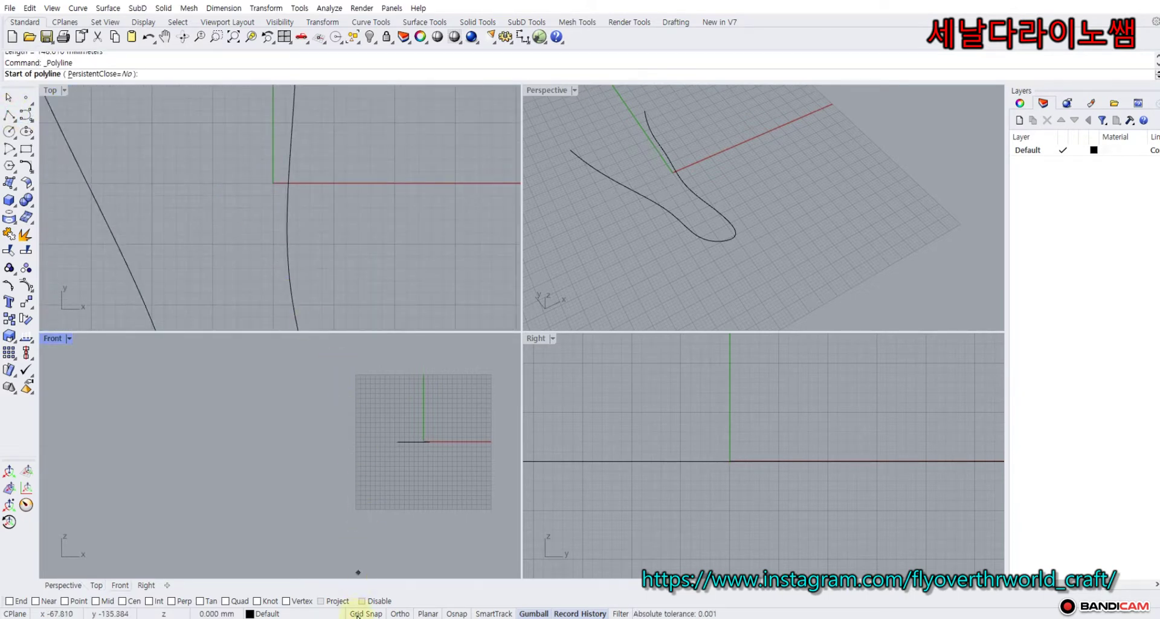
{"action": "left_click", "coordinate": [273, 184]}
{"action": "type", "text": "1"}
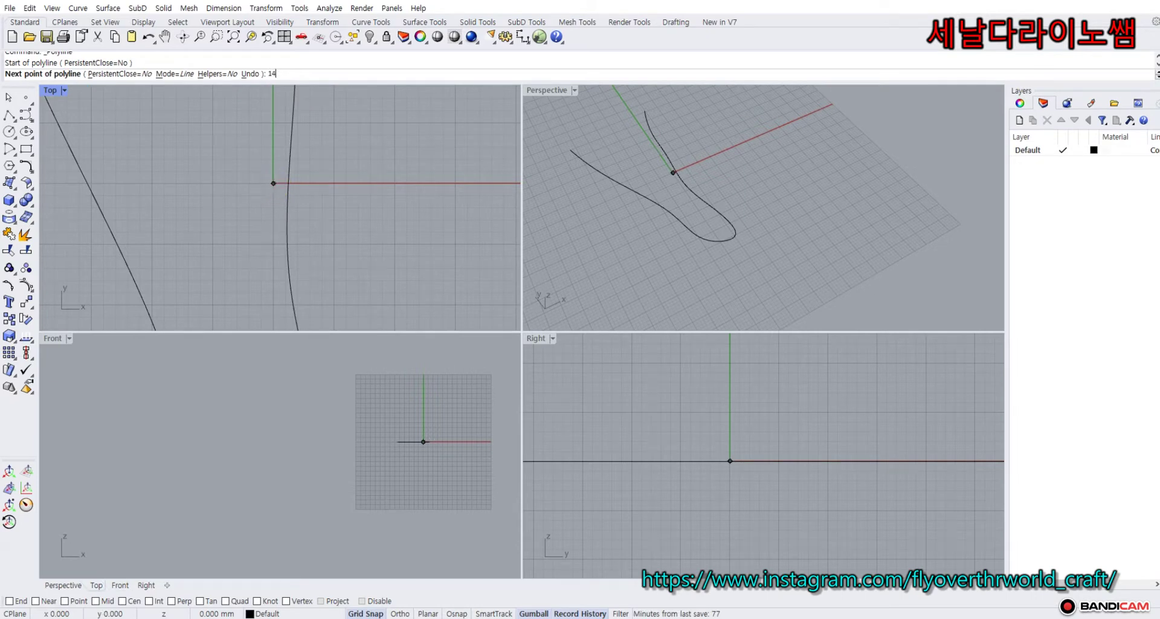
{"action": "type", "text": "48.610"}
{"action": "key", "text": "Return"}
{"action": "left_click", "coordinate": [273, 183]}
{"action": "scroll", "coordinate": [375, 197], "scroll_direction": "down", "scroll_amount": 12}
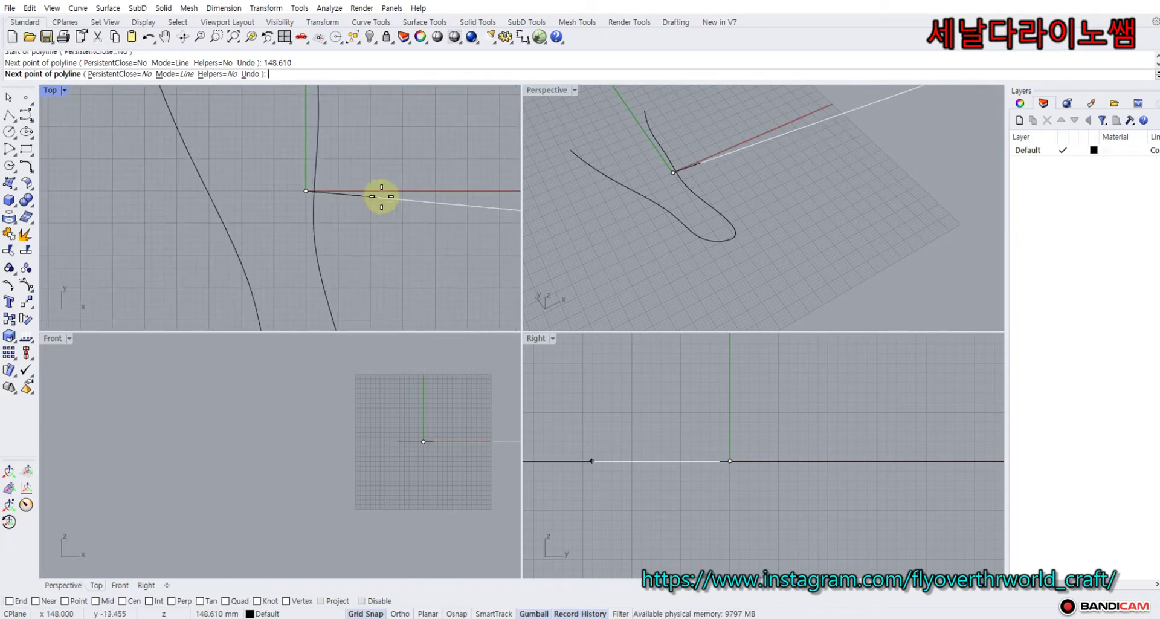
{"action": "right_click_drag", "start_coordinate": [383, 197], "coordinate": [154, 201]}
{"action": "scroll", "coordinate": [272, 199], "scroll_direction": "down", "scroll_amount": 8}
{"action": "scroll", "coordinate": [422, 199], "scroll_direction": "up", "scroll_amount": 2}
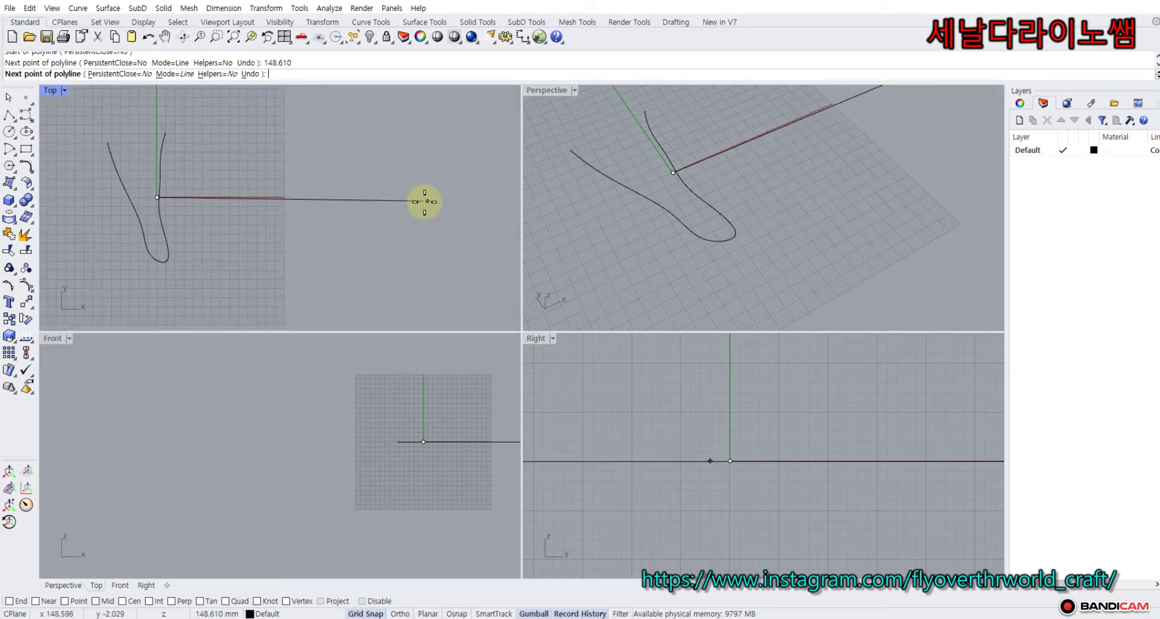
{"action": "left_click", "coordinate": [428, 196]}
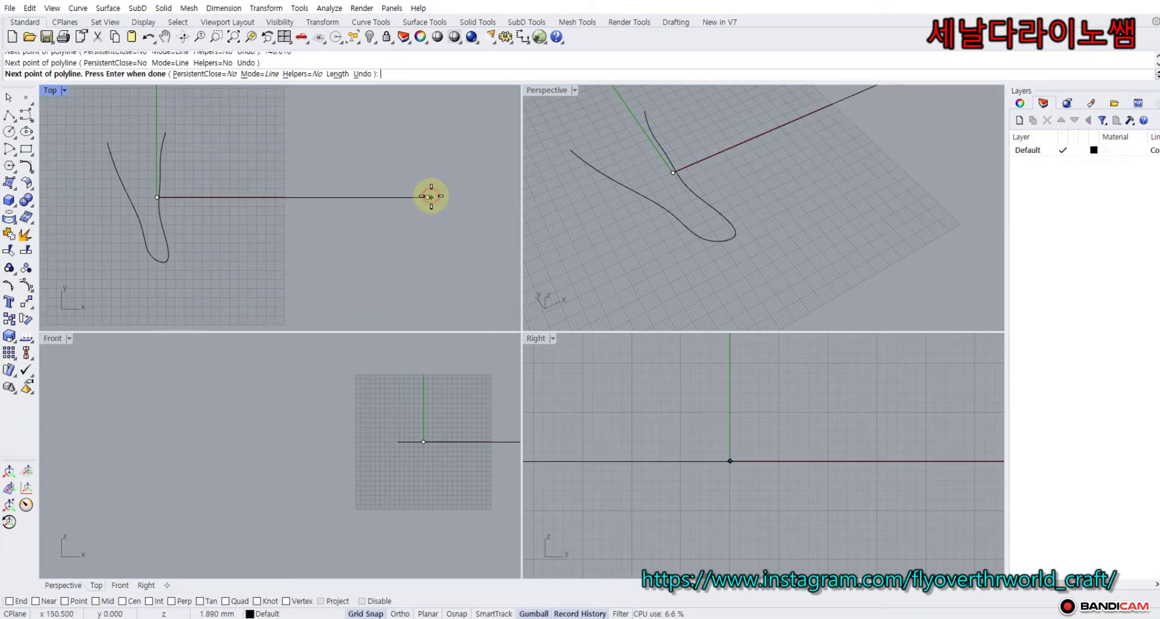
{"action": "right_click", "coordinate": [430, 195]}
- Move the U-shaped curve away from the origin so it clears the start of the straight line
{"action": "right_click_drag", "start_coordinate": [246, 226], "coordinate": [293, 244]}
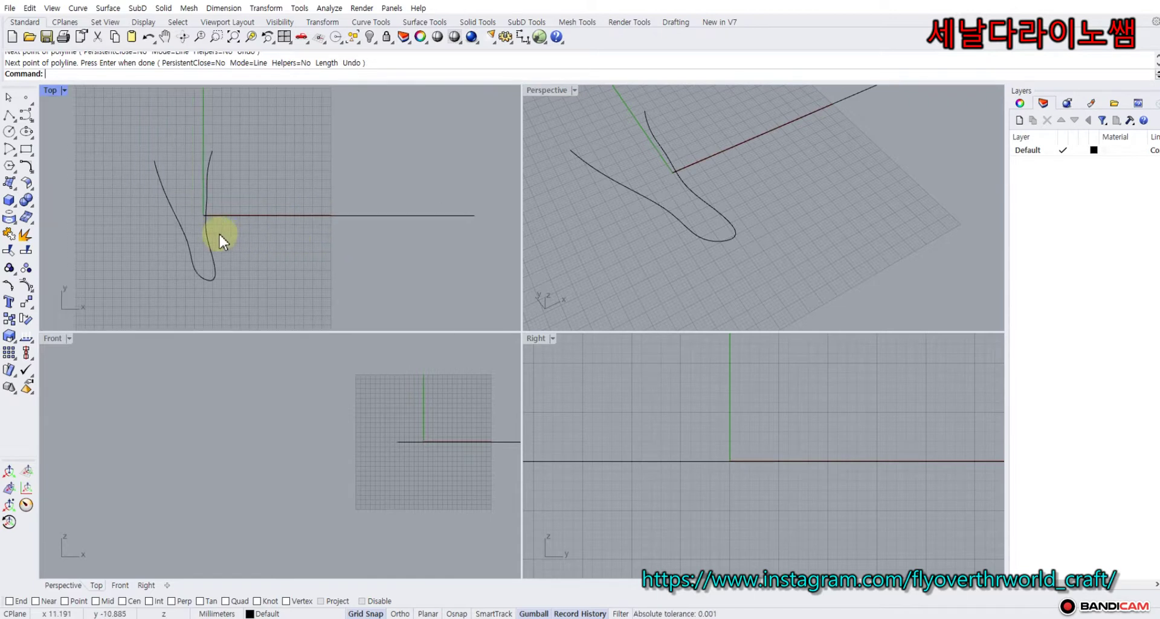
{"action": "left_click_drag", "start_coordinate": [211, 239], "coordinate": [191, 230]}
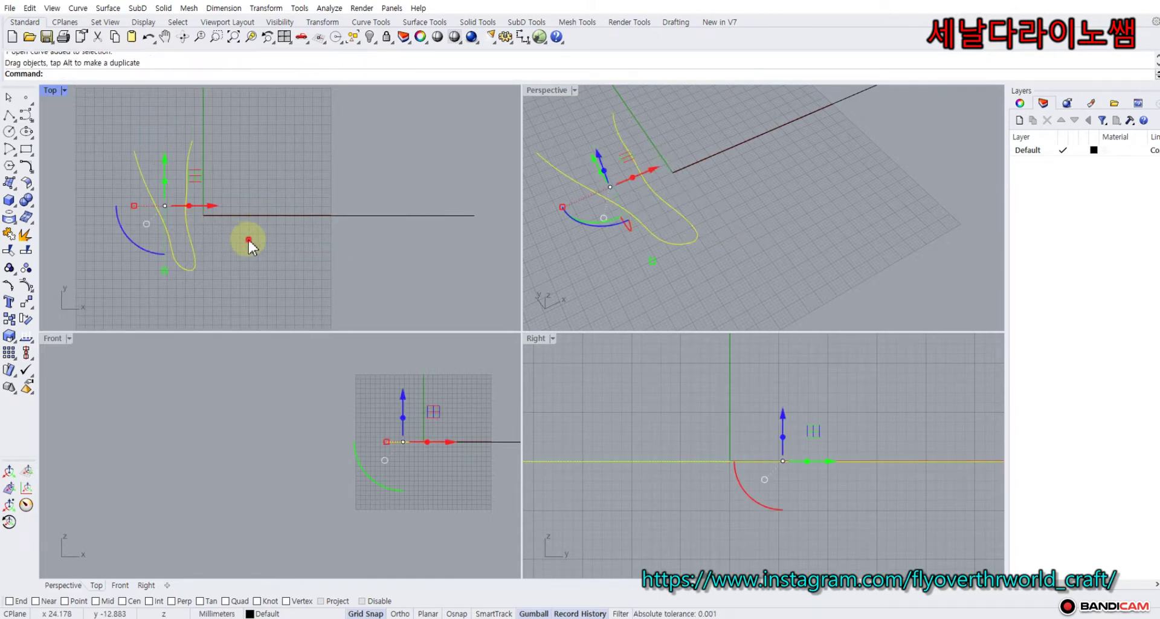
{"action": "left_click", "coordinate": [244, 239]}
- Create a torus of about 0.76 mm radius centred on the line and shift it so its outer edge meets the line's start
{"action": "right_click_drag", "start_coordinate": [233, 239], "coordinate": [255, 230]}
{"action": "scroll", "coordinate": [252, 209], "scroll_direction": "up", "scroll_amount": 5}
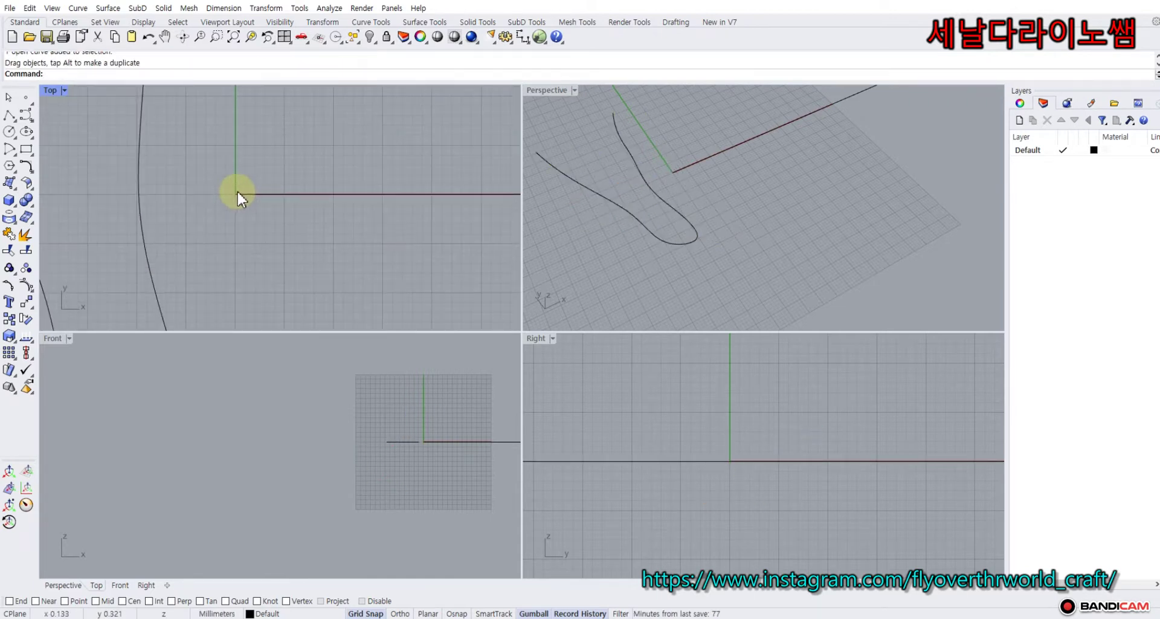
{"action": "right_click_drag", "start_coordinate": [189, 212], "coordinate": [136, 210]}
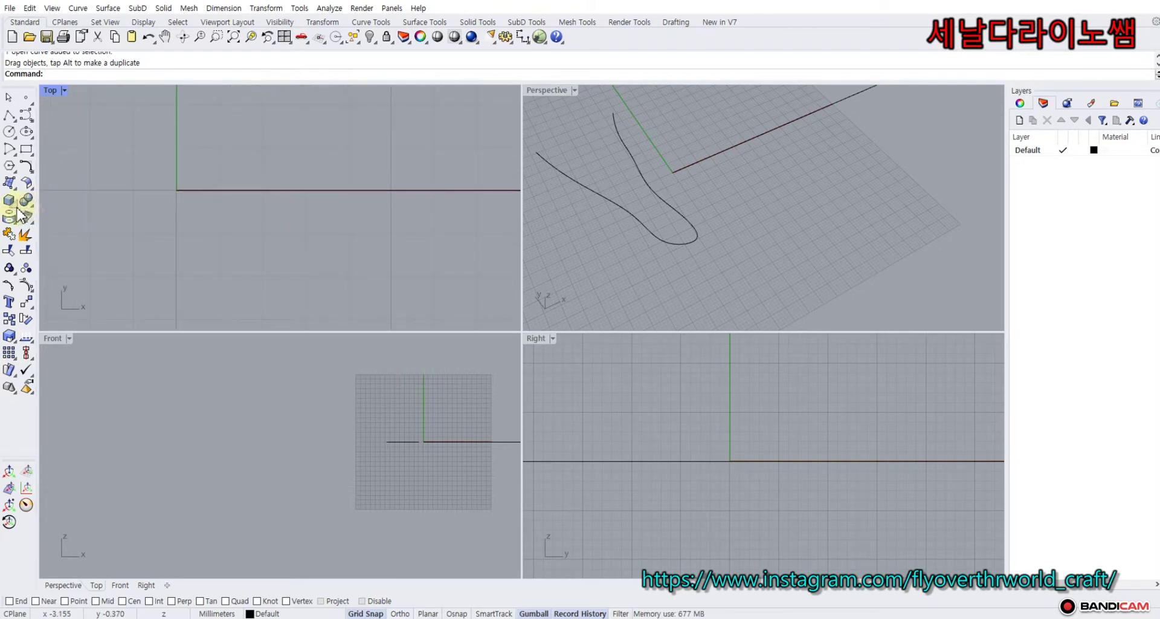
{"action": "left_click", "coordinate": [17, 208]}
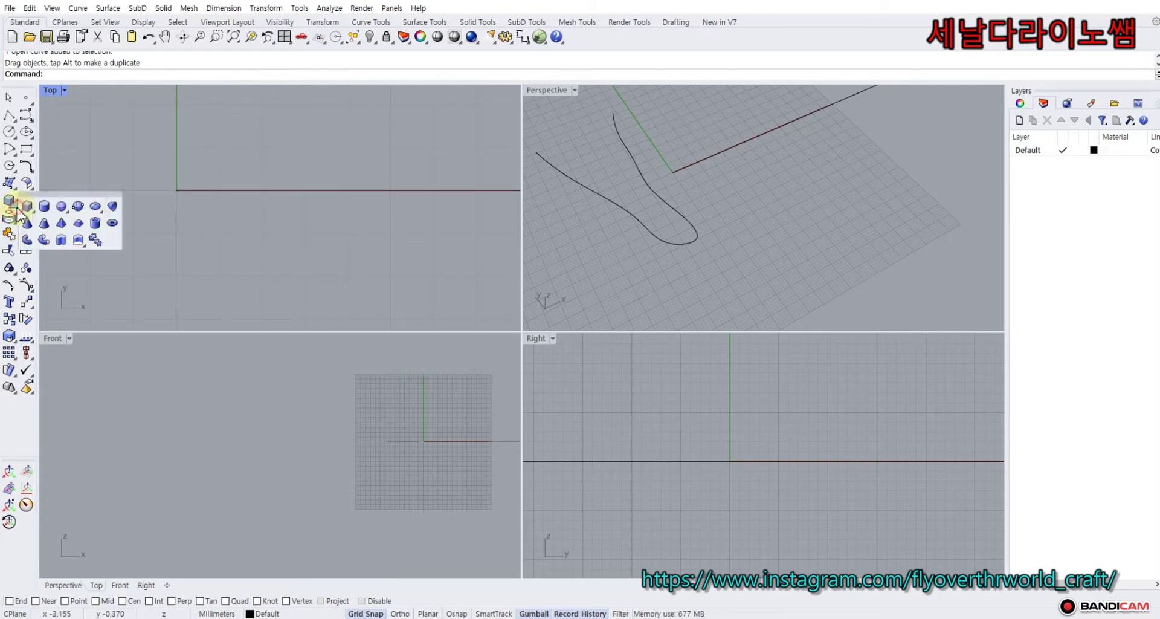
{"action": "left_click", "coordinate": [112, 223]}
{"action": "right_click_drag", "start_coordinate": [248, 202], "coordinate": [183, 190]}
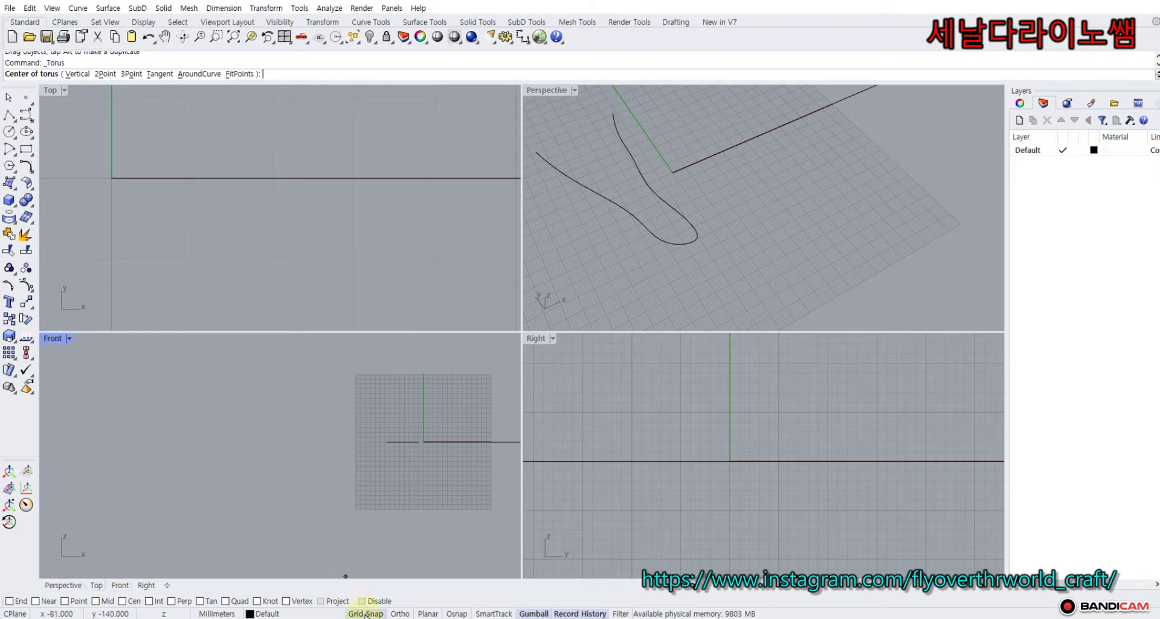
{"action": "left_click", "coordinate": [192, 178]}
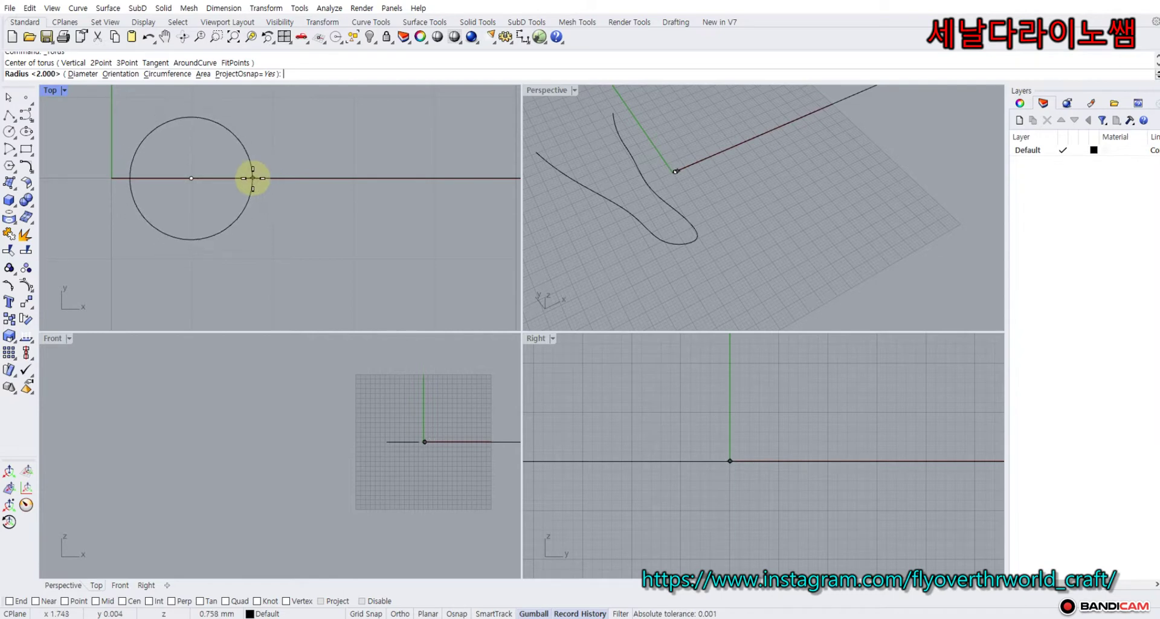
{"action": "left_click", "coordinate": [254, 178]}
{"action": "left_click", "coordinate": [265, 179]}
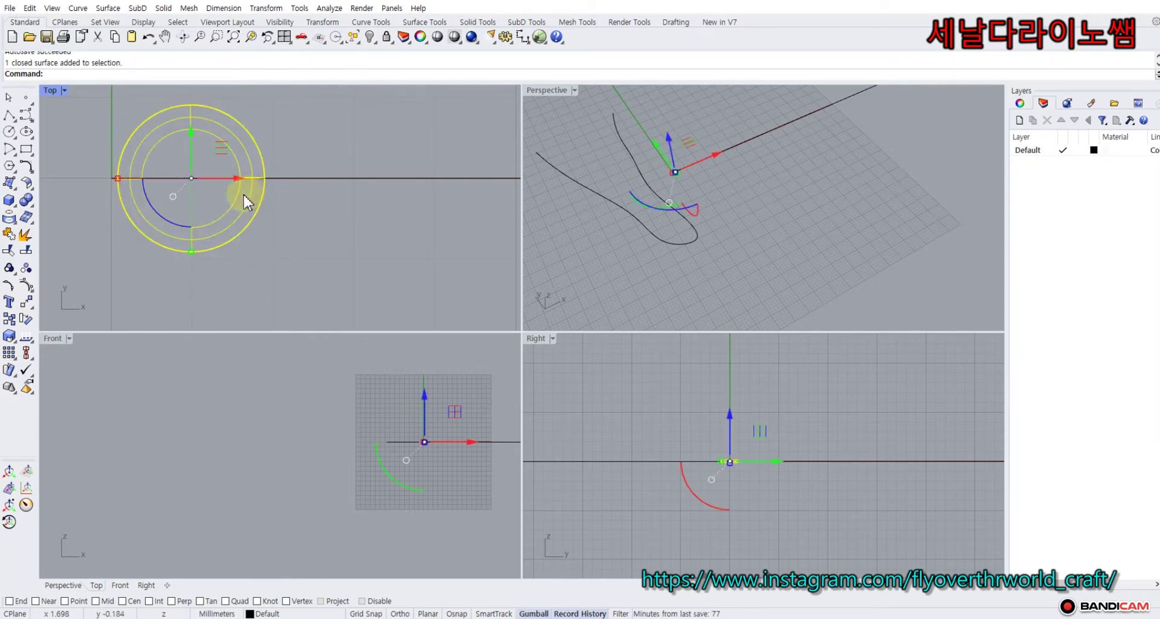
{"action": "left_click_drag", "start_coordinate": [234, 172], "coordinate": [227, 173]}
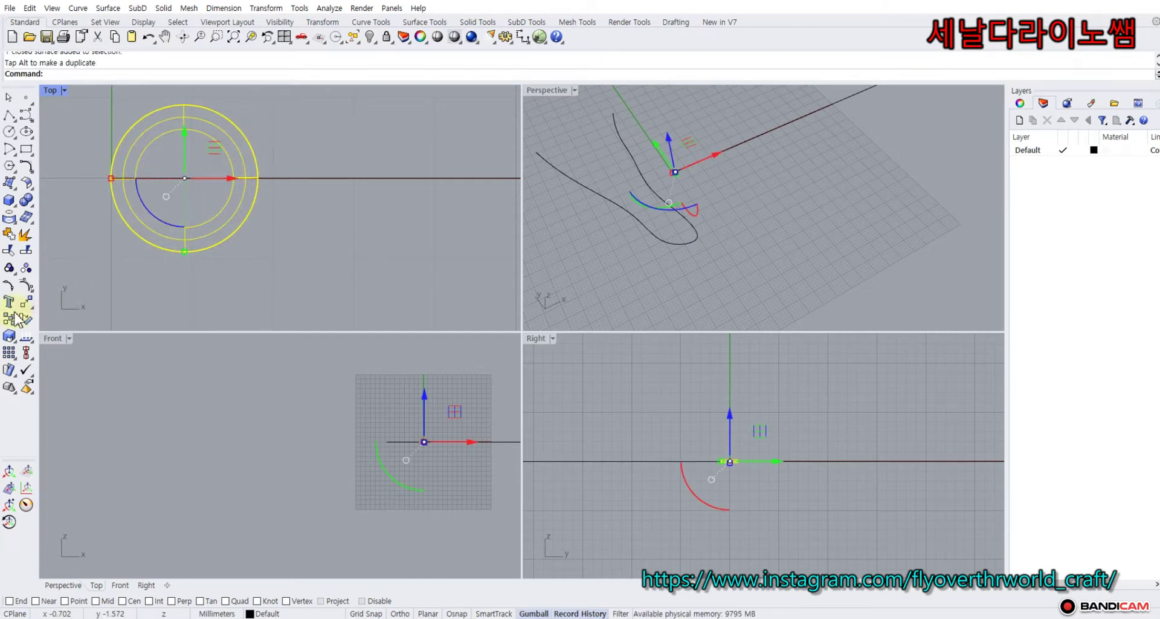
- Copy the torus about 1.09 mm along the line so the two rings overlap
{"action": "left_click", "coordinate": [9, 318]}
{"action": "left_click", "coordinate": [205, 194]}
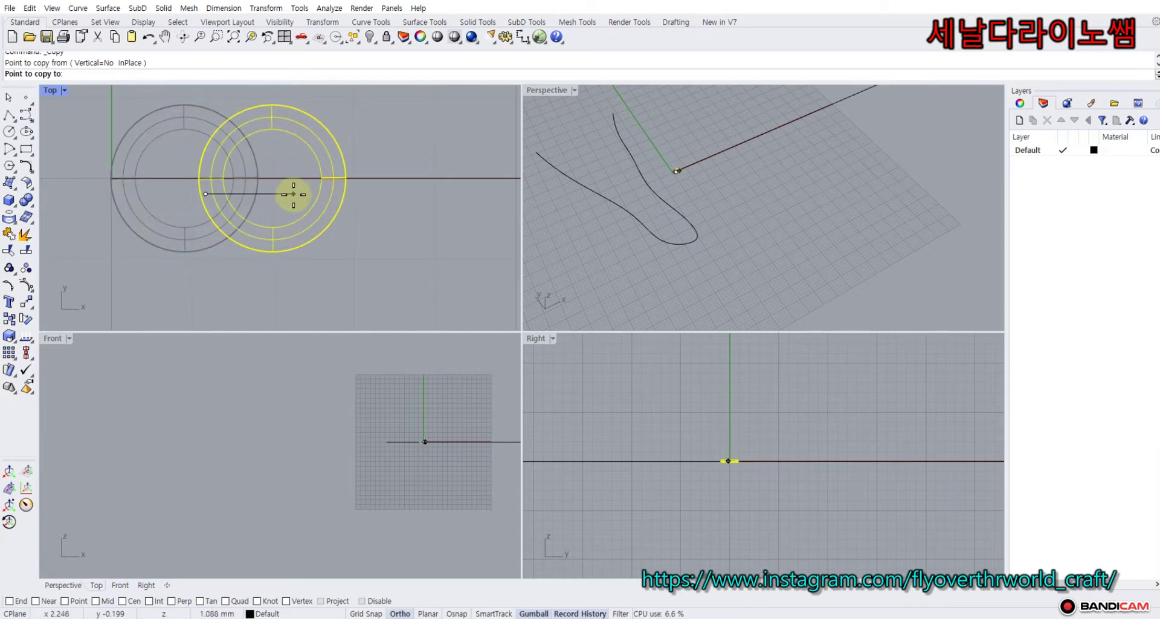
{"action": "left_click", "coordinate": [292, 194]}
{"action": "key", "text": "Return"}
- Rotate the copied ring about the X axis so it stands perpendicular to the first ring
{"action": "left_click", "coordinate": [316, 165]}
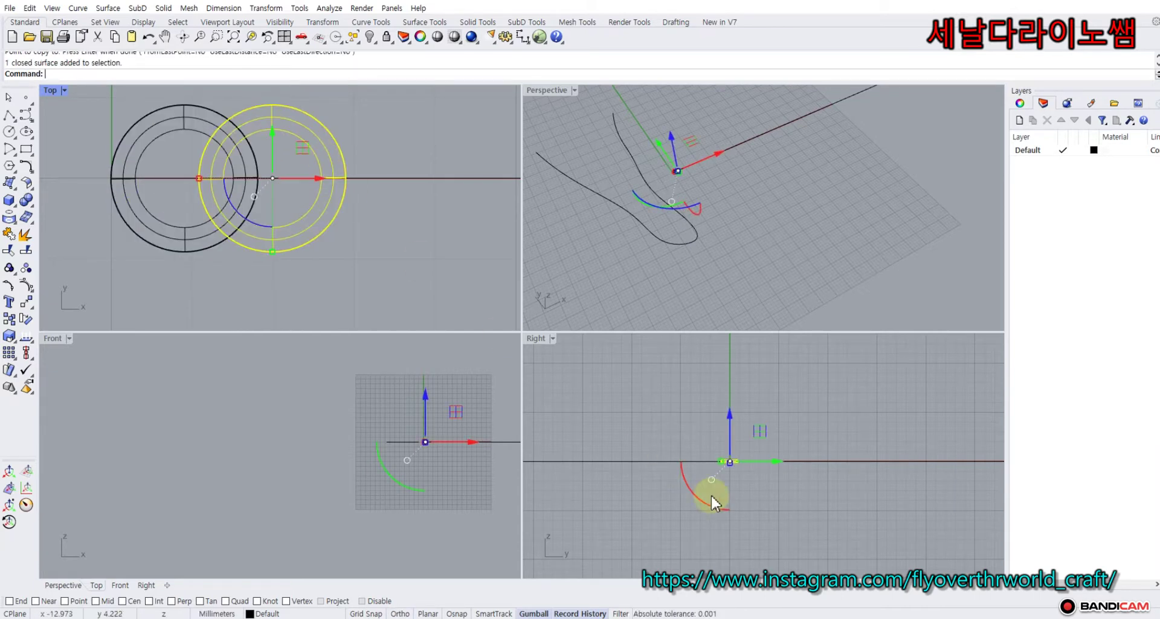
{"action": "scroll", "coordinate": [728, 463], "scroll_direction": "up", "scroll_amount": 14}
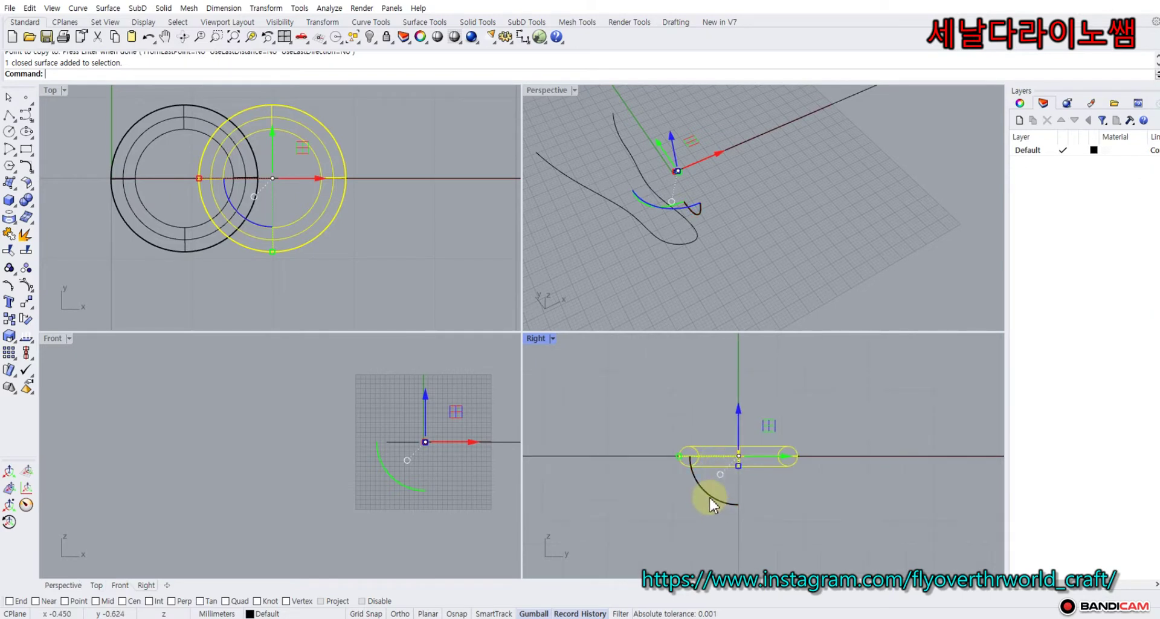
{"action": "left_click_drag", "start_coordinate": [709, 496], "coordinate": [780, 501]}
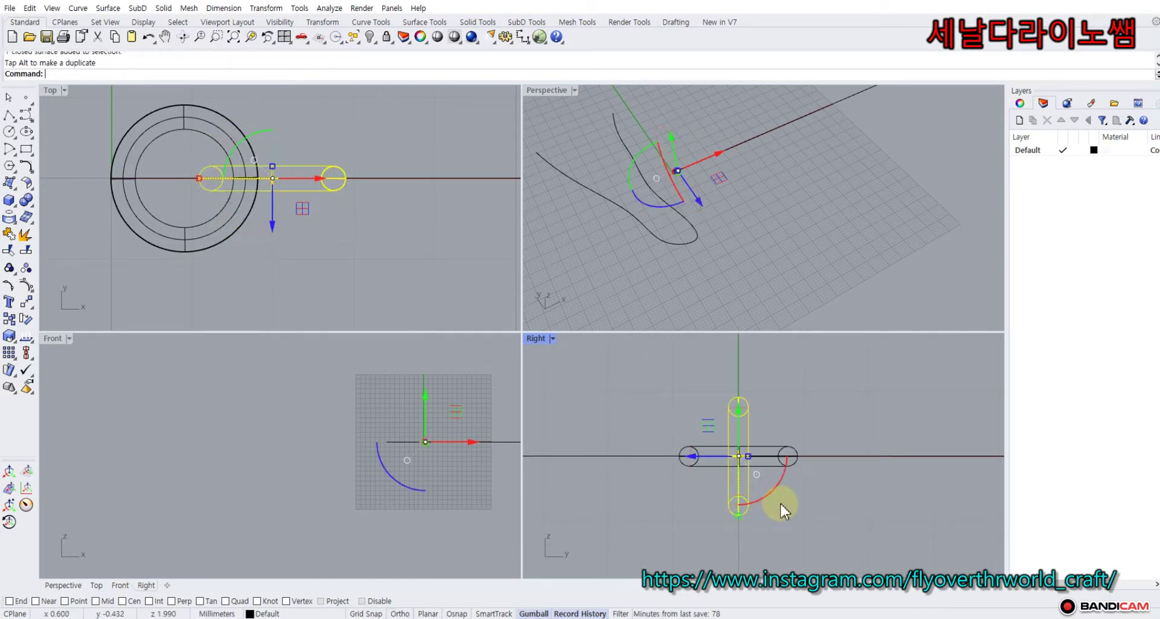
- Select both interlocking rings together as one pair of chain links
{"action": "left_click", "coordinate": [456, 297]}
{"action": "left_click", "coordinate": [286, 197]}
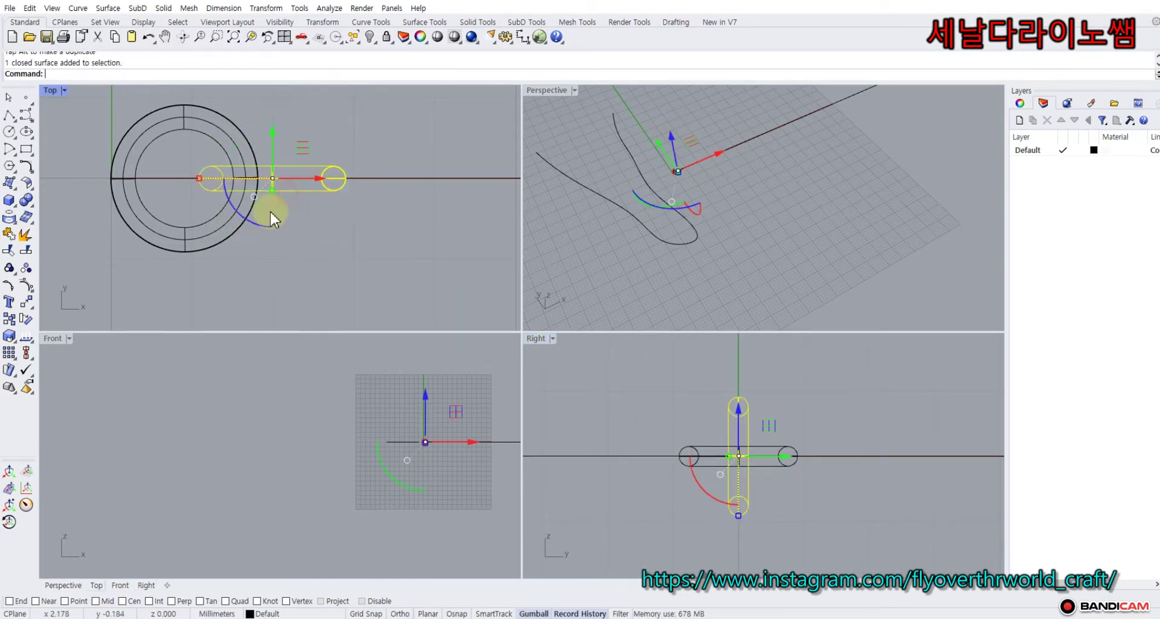
{"action": "left_click", "coordinate": [226, 233], "text": "shift"}
{"action": "scroll", "coordinate": [230, 303], "scroll_direction": "down", "scroll_amount": 2}
{"action": "scroll", "coordinate": [230, 303], "scroll_direction": "down", "scroll_amount": 10}
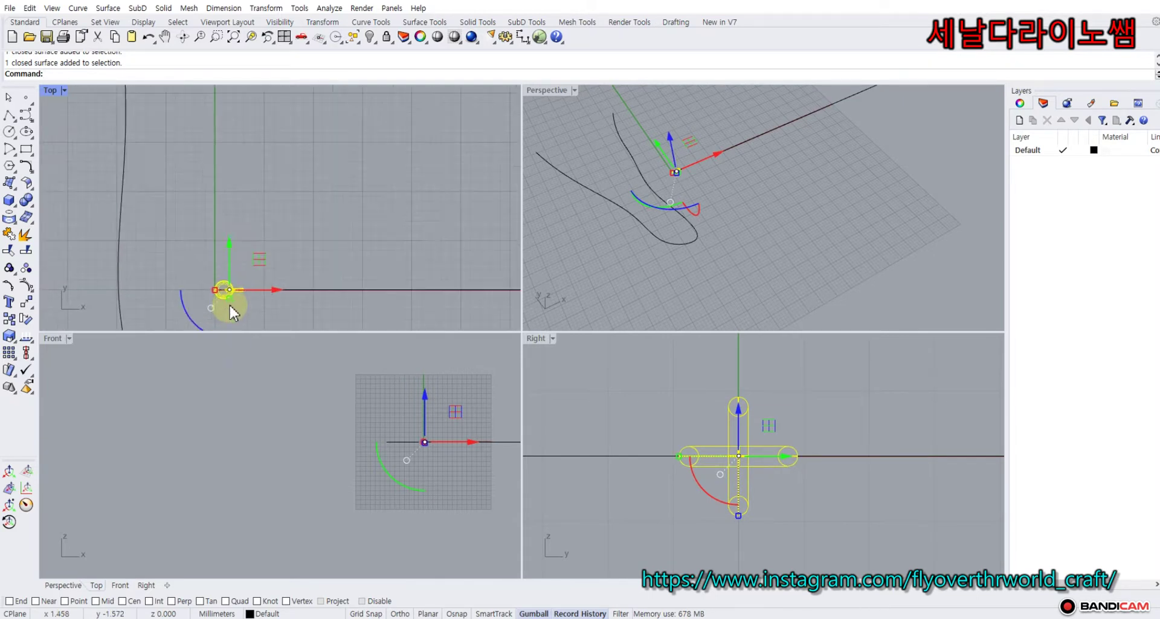
{"action": "scroll", "coordinate": [132, 193], "scroll_direction": "up", "scroll_amount": 8}
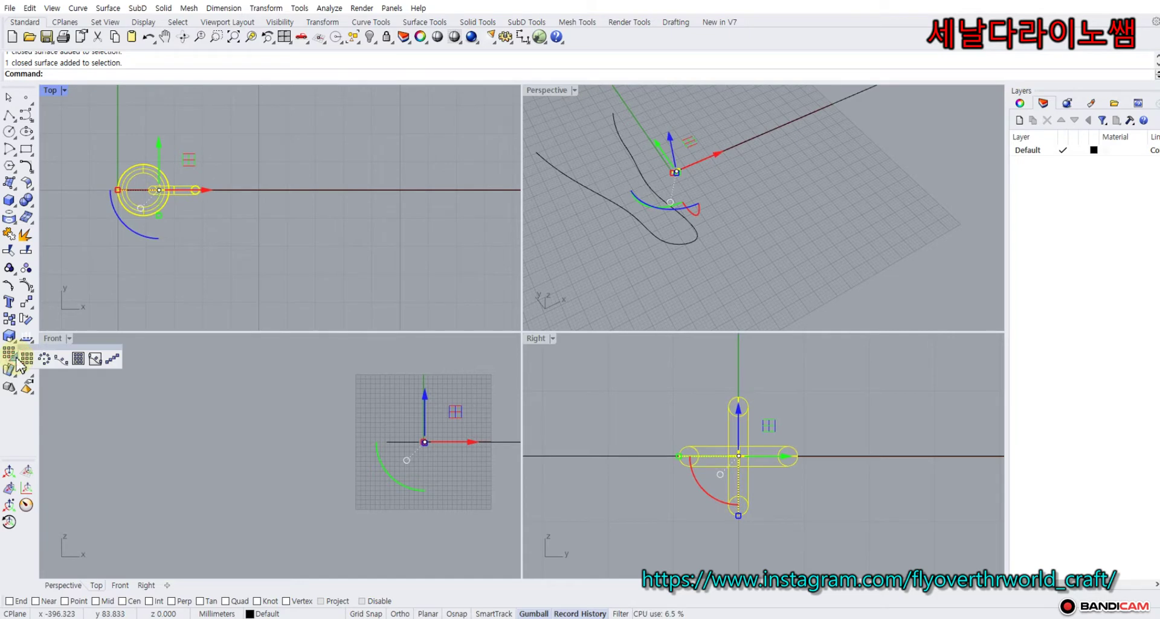
- Try a linear array of 50 ring pairs along the line with about 2.19 mm spacing, and undo it
{"action": "left_click", "coordinate": [17, 359]}
{"action": "left_click", "coordinate": [109, 362]}
{"action": "scroll", "coordinate": [124, 192], "scroll_direction": "up", "scroll_amount": 5}
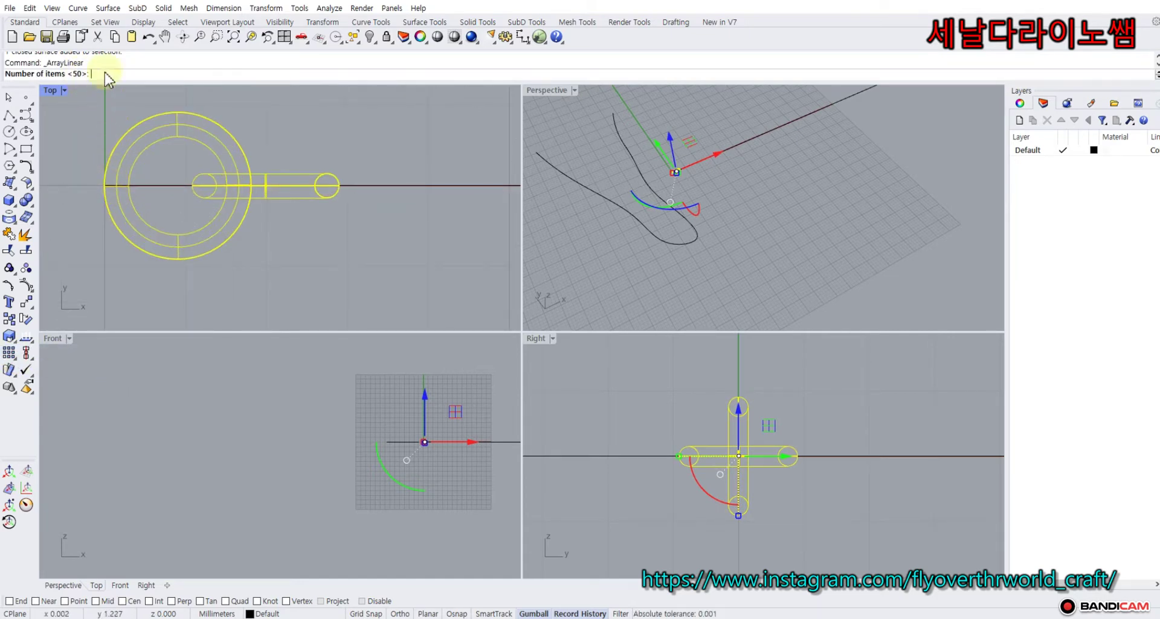
{"action": "key", "text": "Return"}
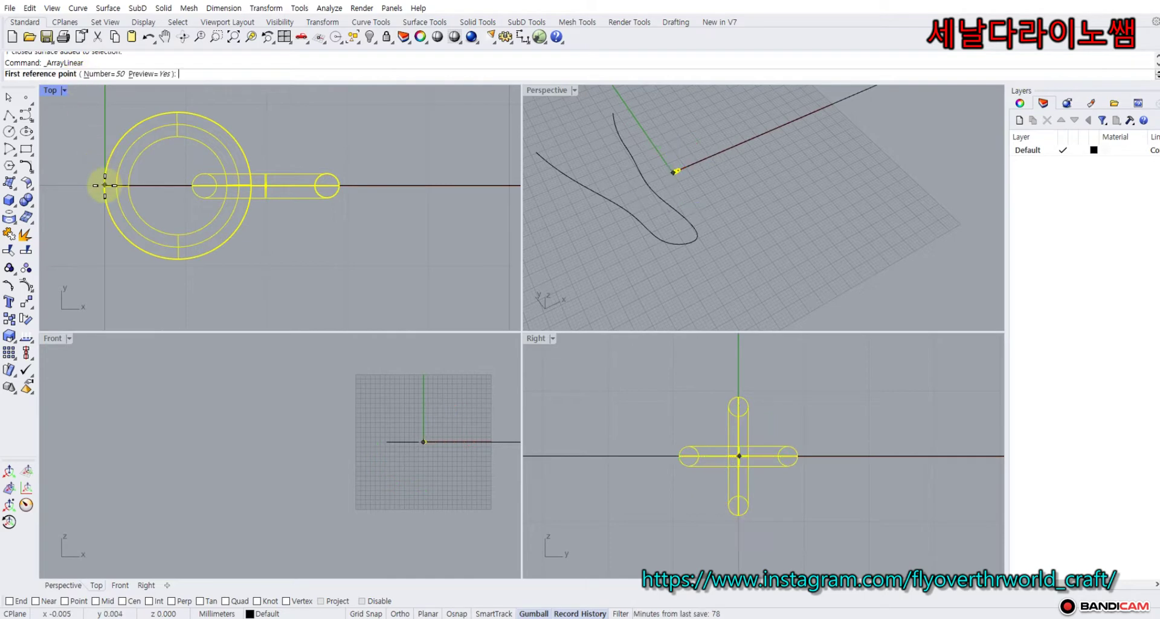
{"action": "left_click", "coordinate": [105, 186]}
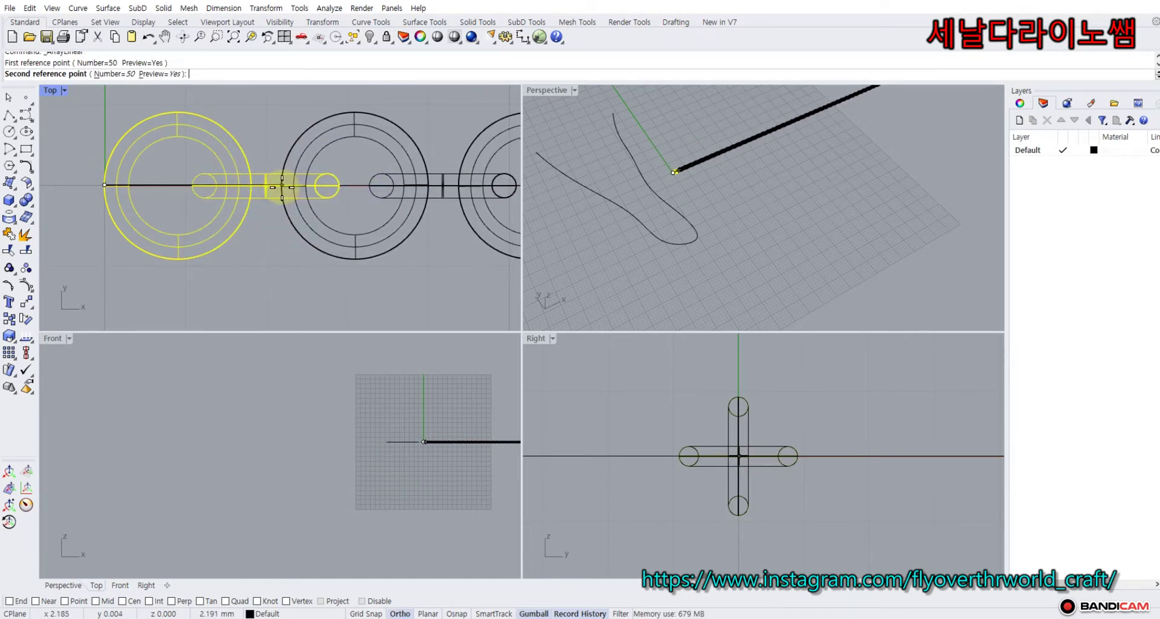
{"action": "left_click", "coordinate": [282, 186]}
{"action": "scroll", "coordinate": [281, 186], "scroll_direction": "down", "scroll_amount": 5}
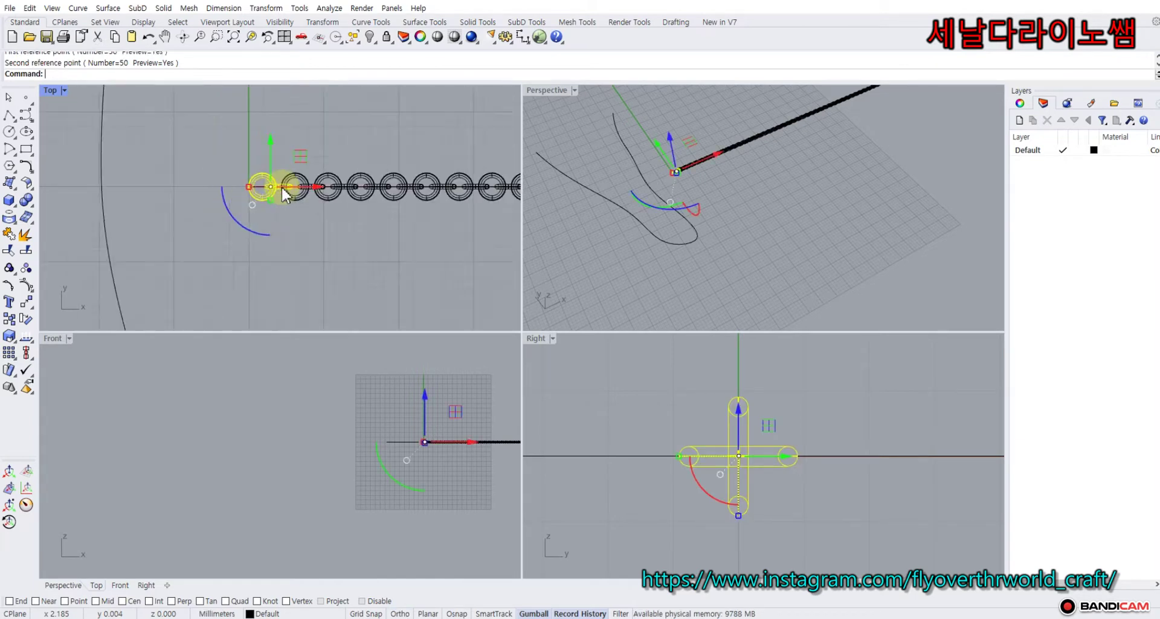
{"action": "scroll", "coordinate": [282, 188], "scroll_direction": "down", "scroll_amount": 4}
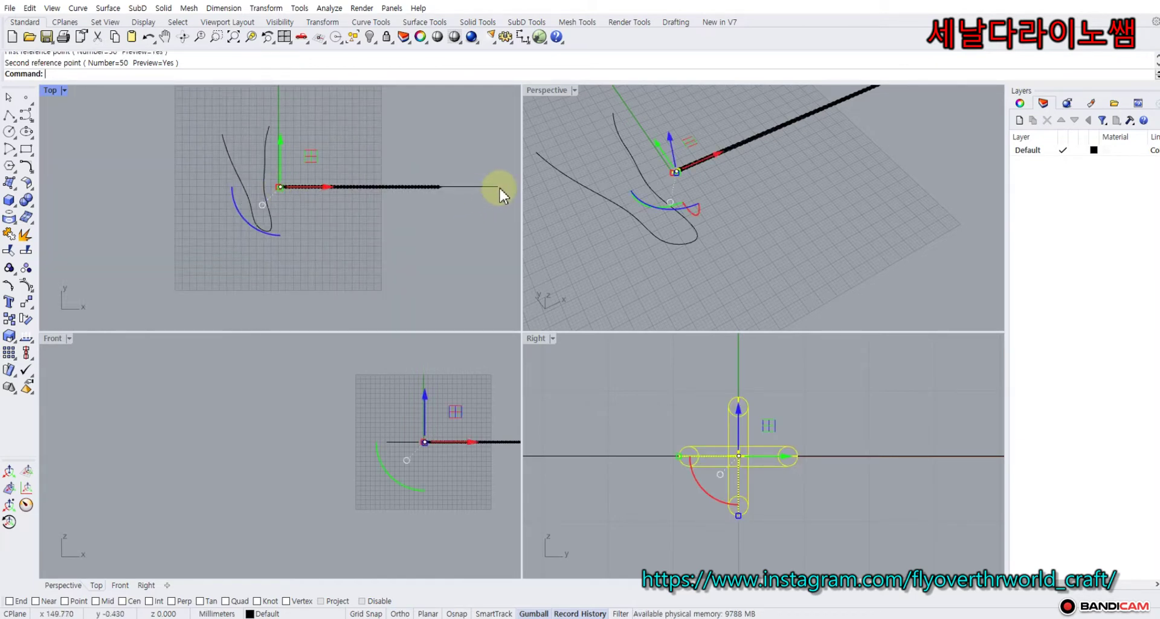
{"action": "key", "text": "ctrl+z"}
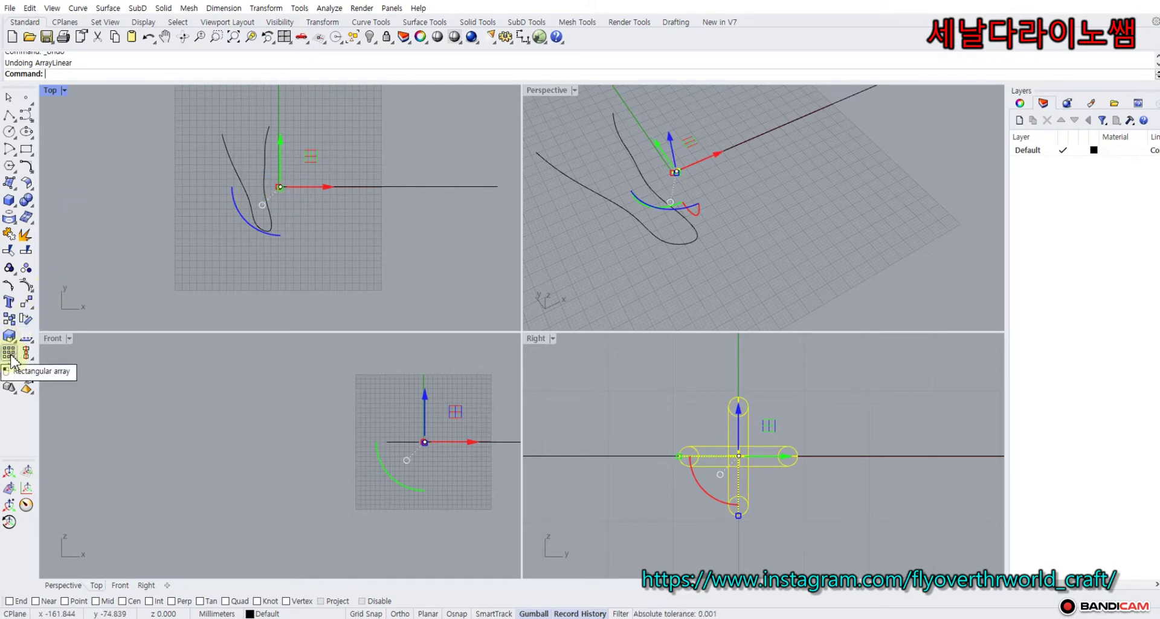
- Array the ring pair linearly along the line with 70 items at about 2.17 mm spacing
{"action": "right_click", "coordinate": [119, 203]}
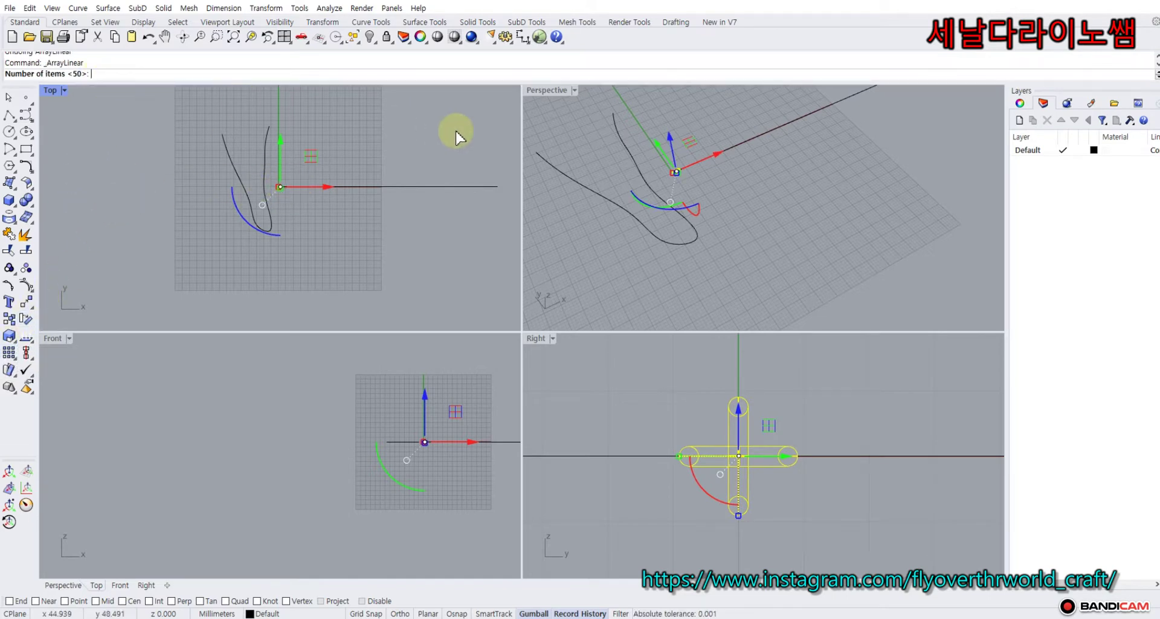
{"action": "type", "text": "70"}
{"action": "key", "text": "Return"}
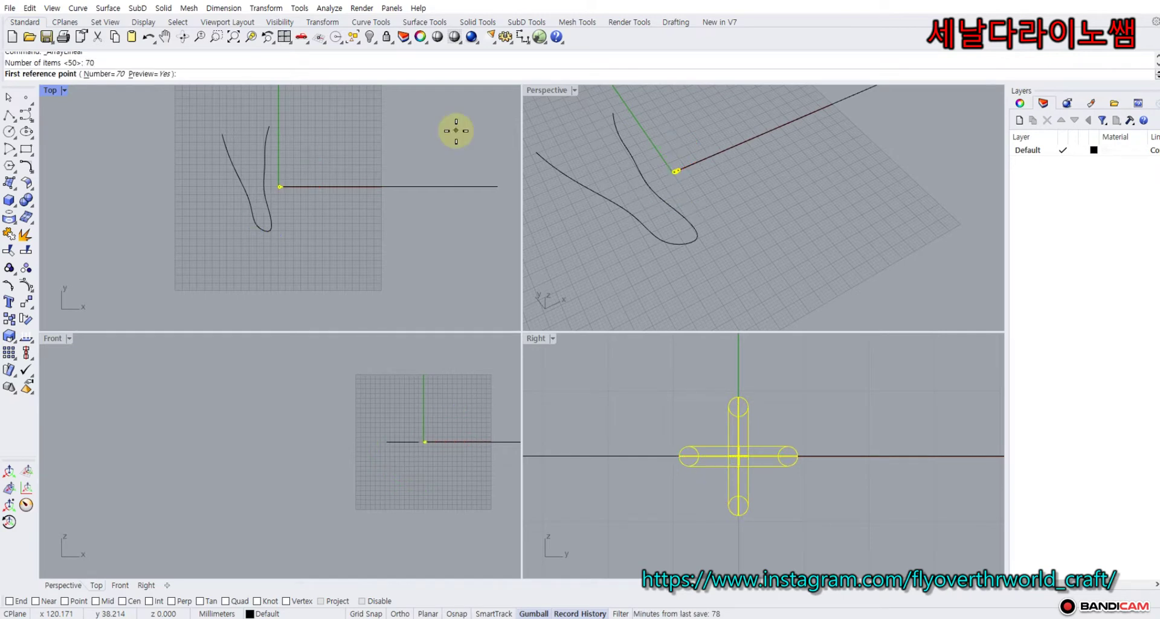
{"action": "scroll", "coordinate": [280, 187], "scroll_direction": "up", "scroll_amount": 6}
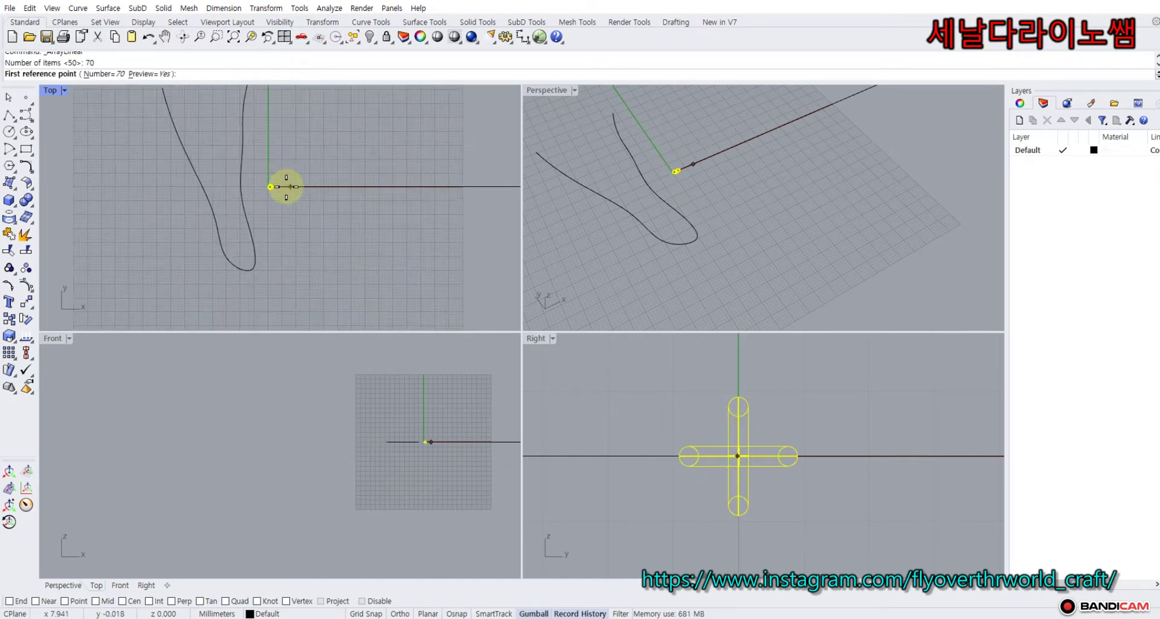
{"action": "scroll", "coordinate": [258, 194], "scroll_direction": "up", "scroll_amount": 2}
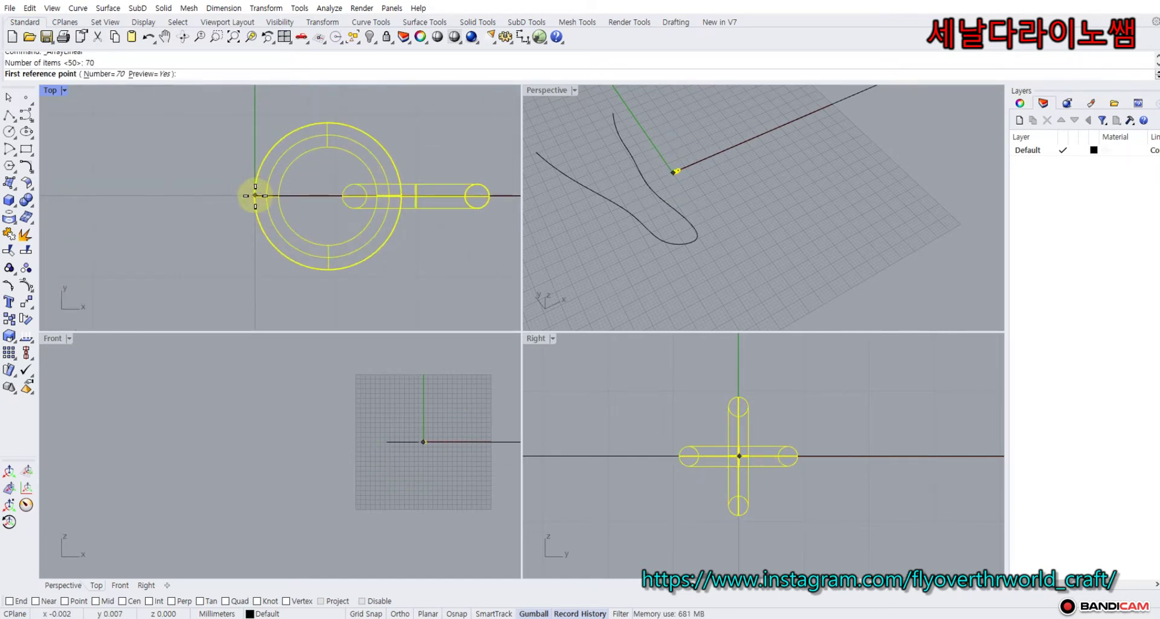
{"action": "left_click", "coordinate": [255, 195]}
{"action": "right_click_drag", "start_coordinate": [343, 195], "coordinate": [234, 196], "text": "shift"}
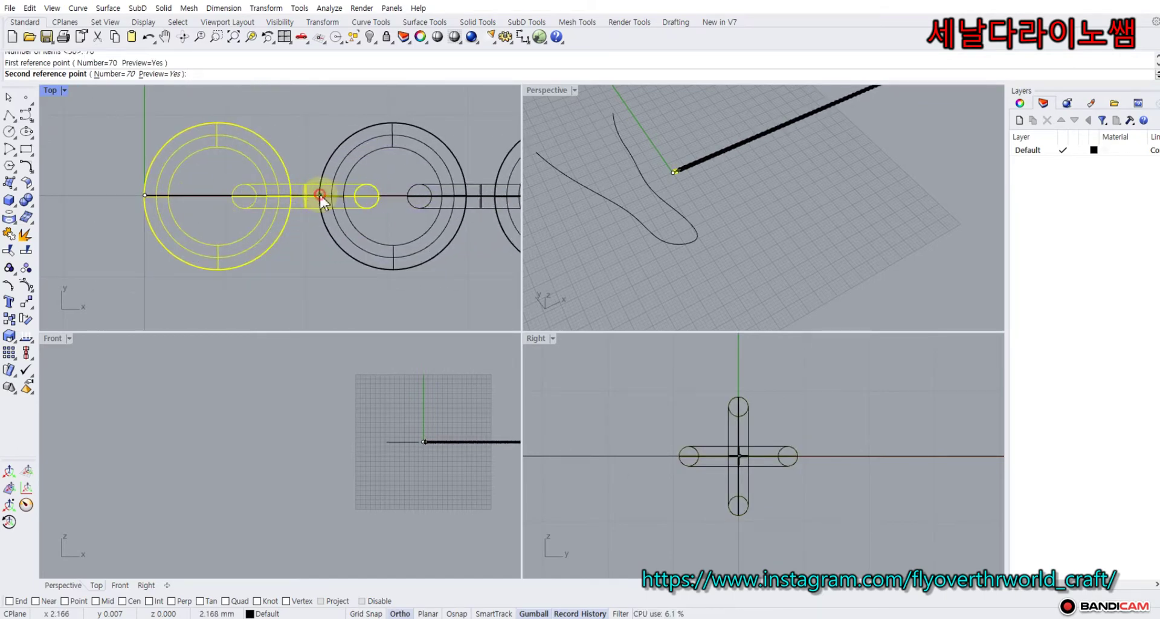
{"action": "left_click", "coordinate": [320, 195]}
{"action": "scroll", "coordinate": [354, 196], "scroll_direction": "down", "scroll_amount": 6}
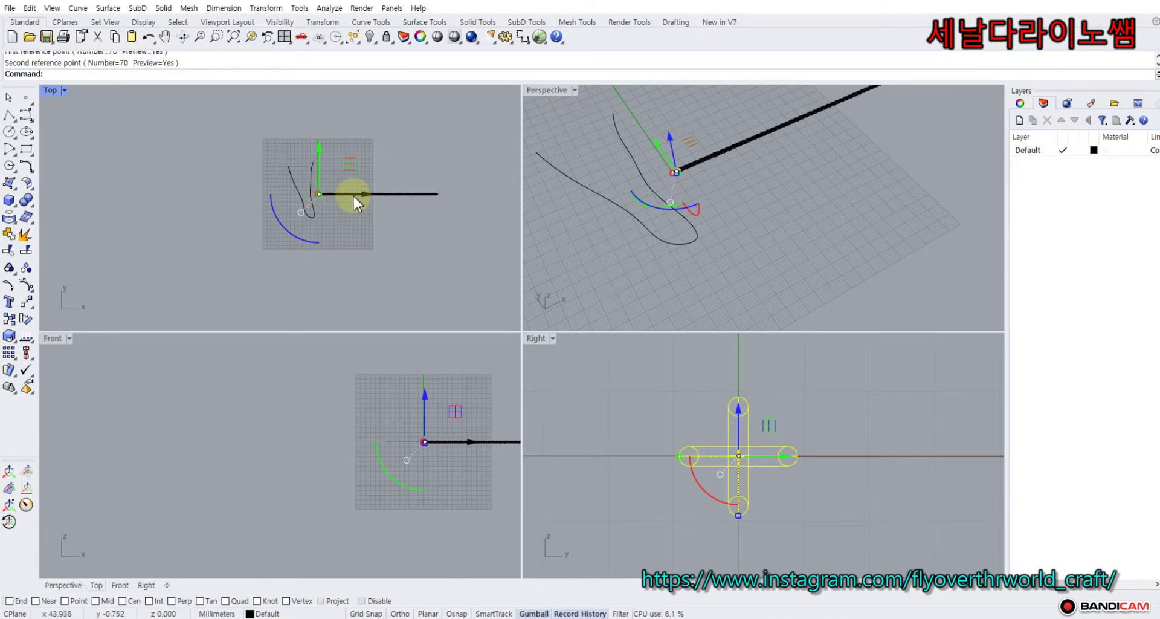
{"action": "scroll", "coordinate": [299, 186], "scroll_direction": "up", "scroll_amount": 14}
{"action": "left_click", "coordinate": [403, 223]}
- Check the far end of the chain against the line and delete the last ring pair that overshoots it
{"action": "scroll", "coordinate": [430, 233], "scroll_direction": "up", "scroll_amount": 6}
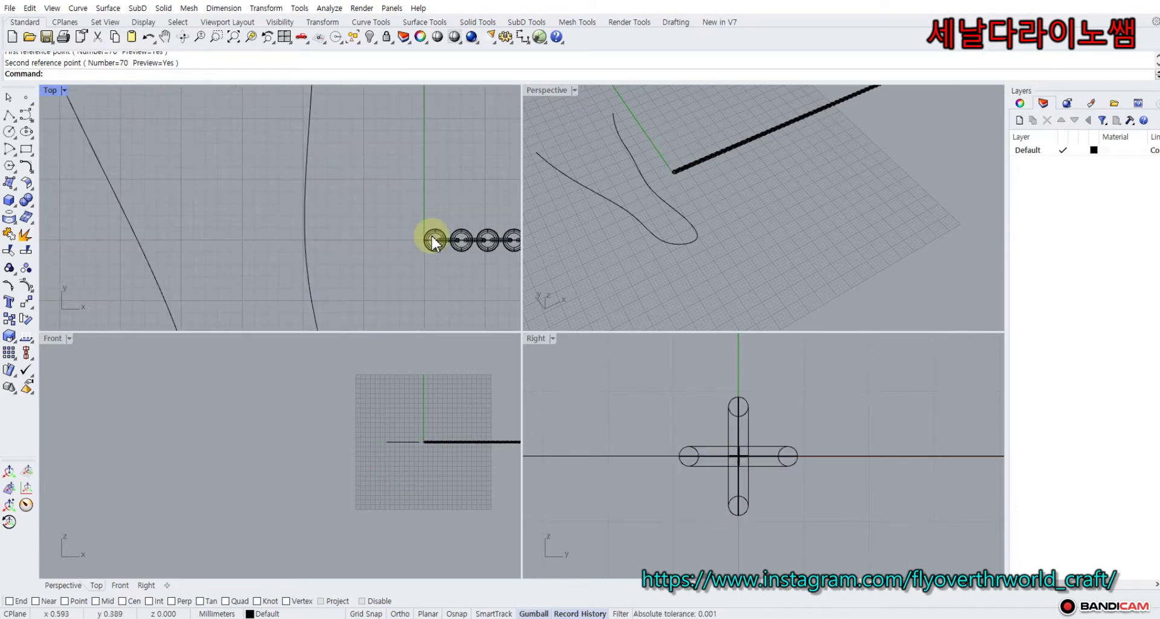
{"action": "left_click", "coordinate": [432, 238]}
{"action": "scroll", "coordinate": [433, 238], "scroll_direction": "down", "scroll_amount": 8}
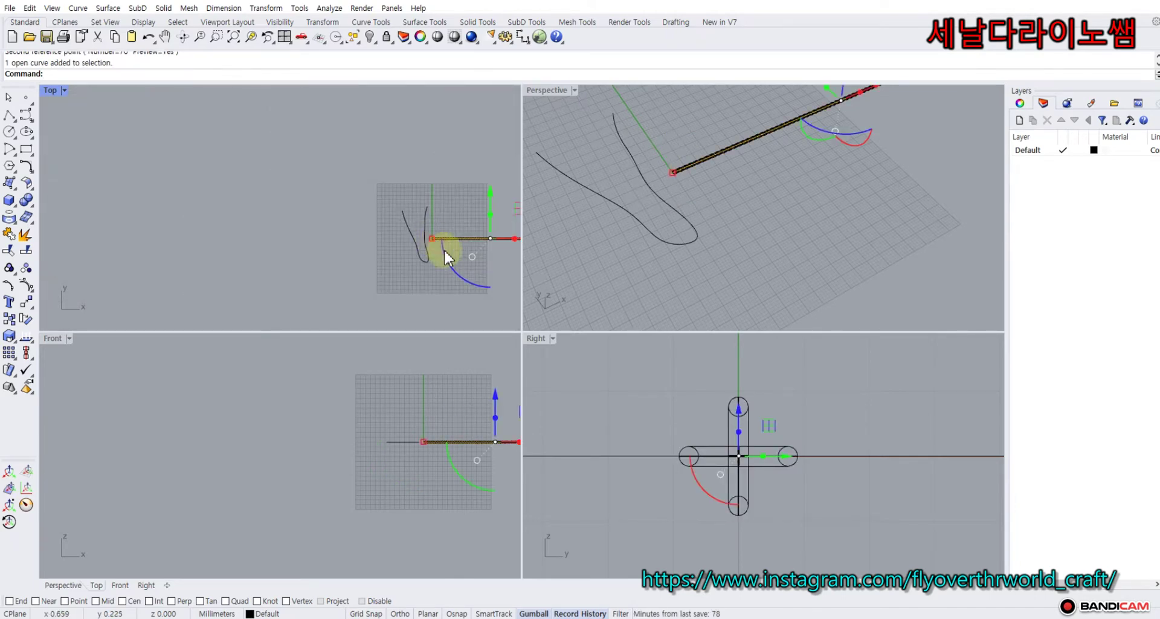
{"action": "right_click_drag", "start_coordinate": [443, 248], "coordinate": [269, 234]}
{"action": "scroll", "coordinate": [363, 232], "scroll_direction": "up", "scroll_amount": 8}
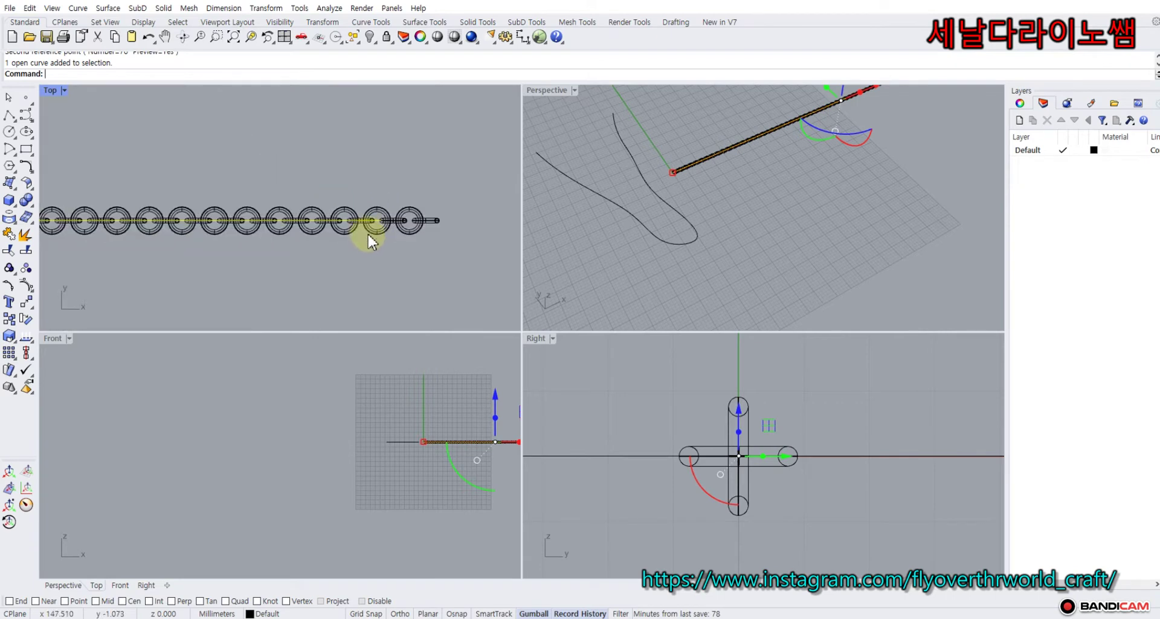
{"action": "scroll", "coordinate": [380, 220], "scroll_direction": "up", "scroll_amount": 6}
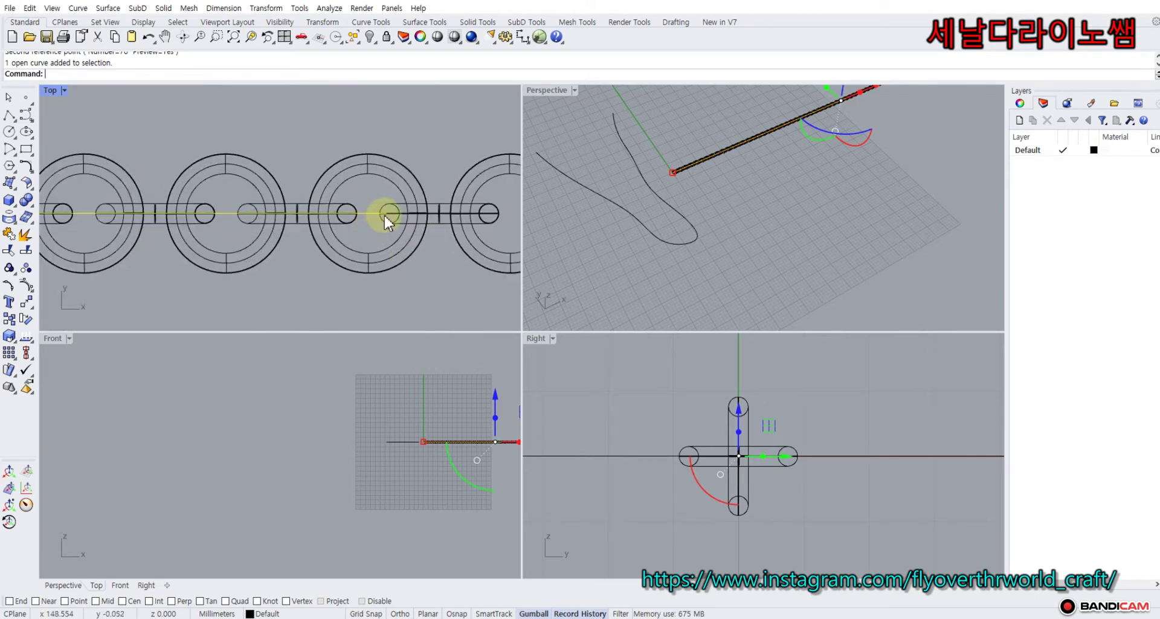
{"action": "scroll", "coordinate": [429, 241], "scroll_direction": "down", "scroll_amount": 5}
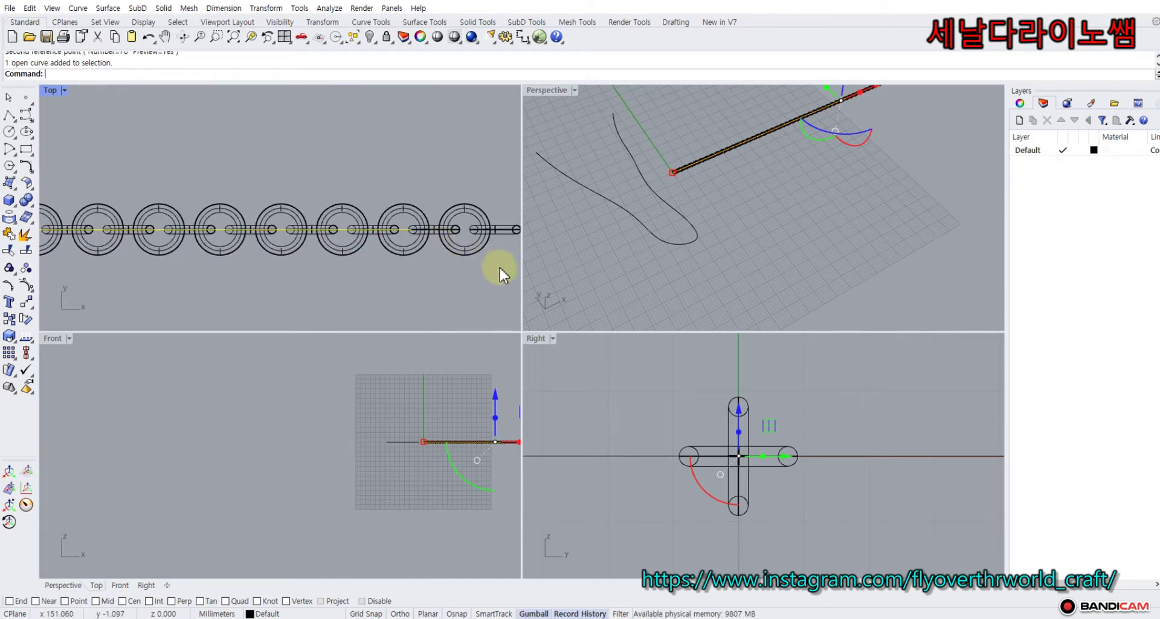
{"action": "key", "text": "Escape"}
{"action": "left_click_drag", "start_coordinate": [482, 212], "coordinate": [482, 212]}
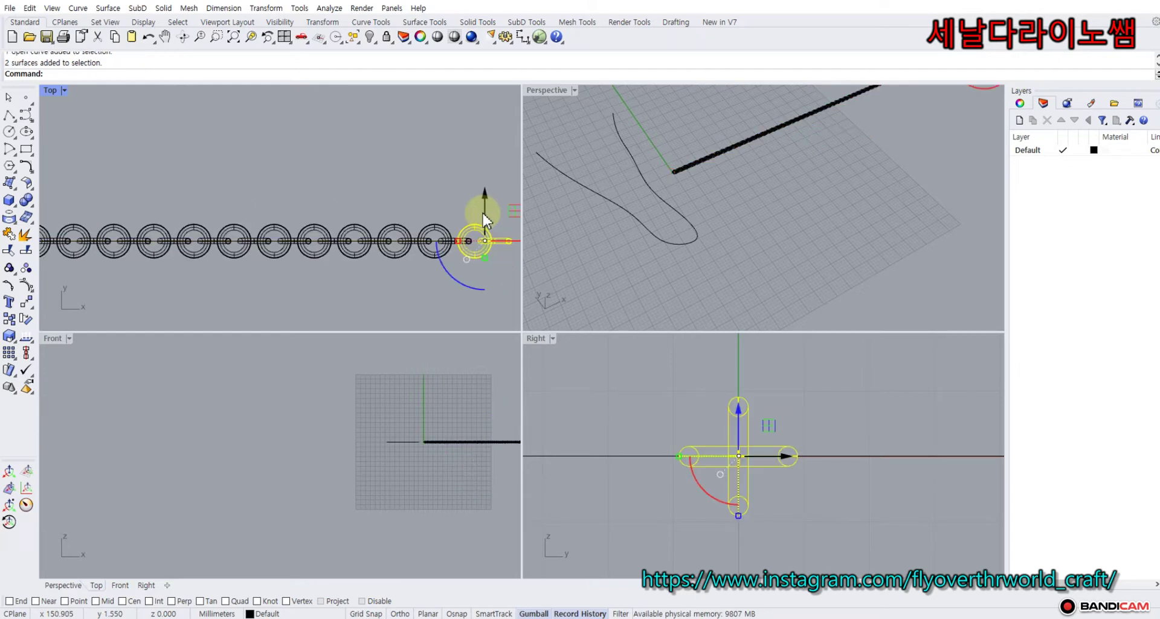
{"action": "key", "text": "Delete"}
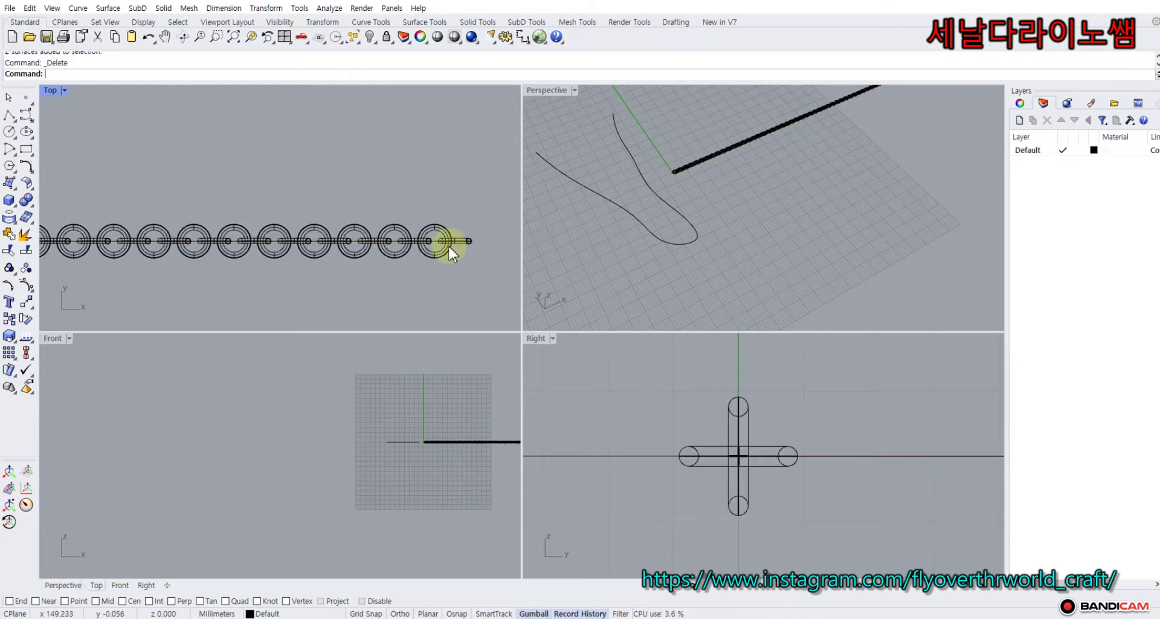
- Examine where the straight line ends relative to the last rings of the chain
{"action": "scroll", "coordinate": [426, 240], "scroll_direction": "up", "scroll_amount": 2}
{"action": "left_click", "coordinate": [422, 238]}
{"action": "scroll", "coordinate": [422, 238], "scroll_direction": "up", "scroll_amount": 2}
{"action": "scroll", "coordinate": [422, 238], "scroll_direction": "up", "scroll_amount": 2}
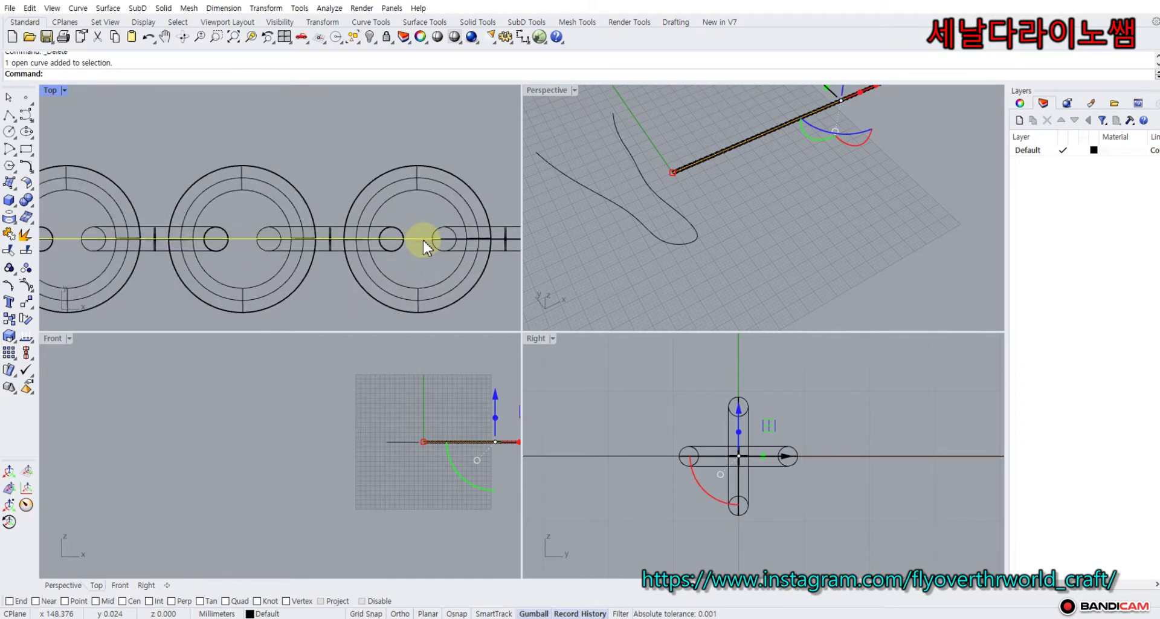
{"action": "scroll", "coordinate": [423, 238], "scroll_direction": "down", "scroll_amount": 3}
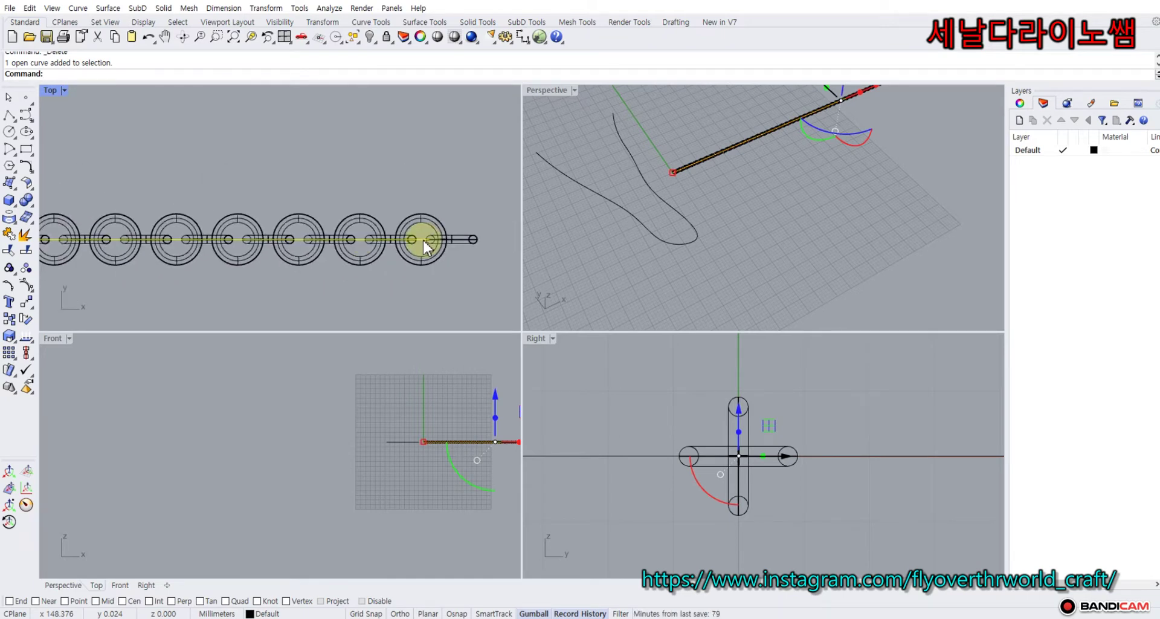
{"action": "scroll", "coordinate": [422, 238], "scroll_direction": "down", "scroll_amount": 2}
{"action": "scroll", "coordinate": [423, 241], "scroll_direction": "up", "scroll_amount": 2}
{"action": "scroll", "coordinate": [423, 241], "scroll_direction": "up", "scroll_amount": 2}
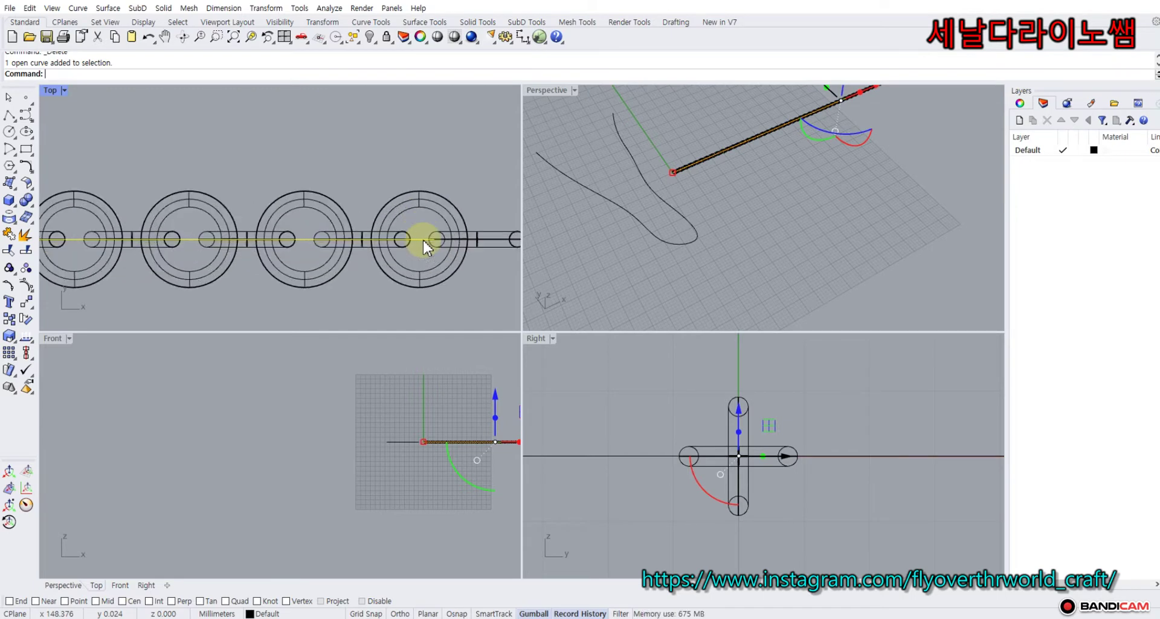
{"action": "scroll", "coordinate": [423, 238], "scroll_direction": "down", "scroll_amount": 10}
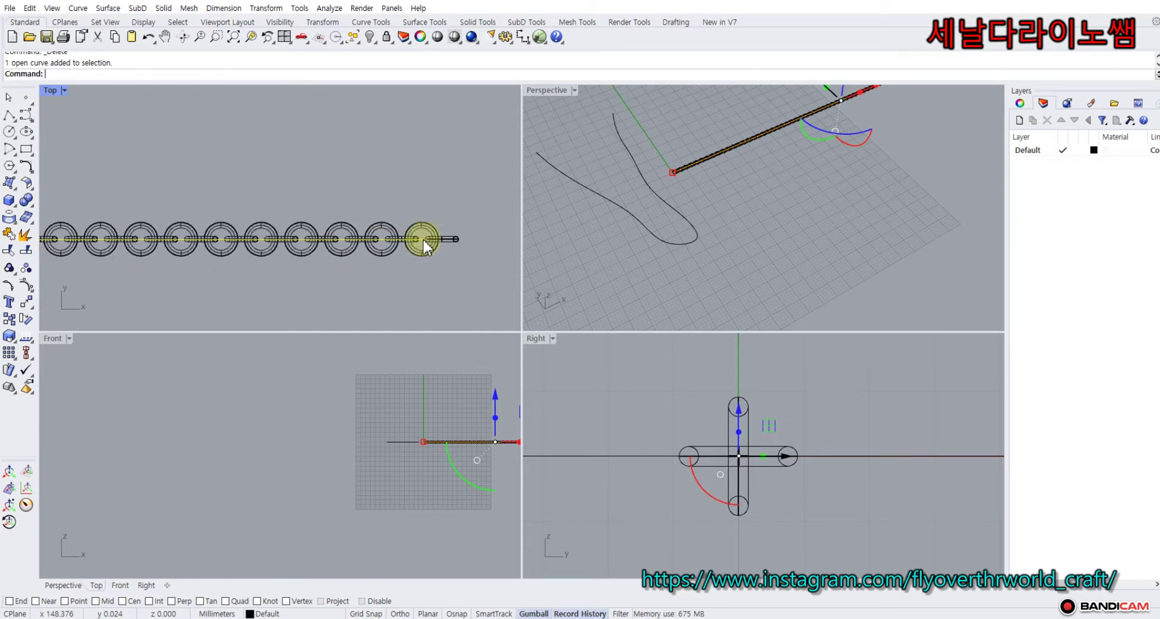
{"action": "left_click", "coordinate": [208, 271]}
{"action": "scroll", "coordinate": [207, 270], "scroll_direction": "down", "scroll_amount": 8}
{"action": "right_click_drag", "start_coordinate": [253, 258], "coordinate": [375, 241]}
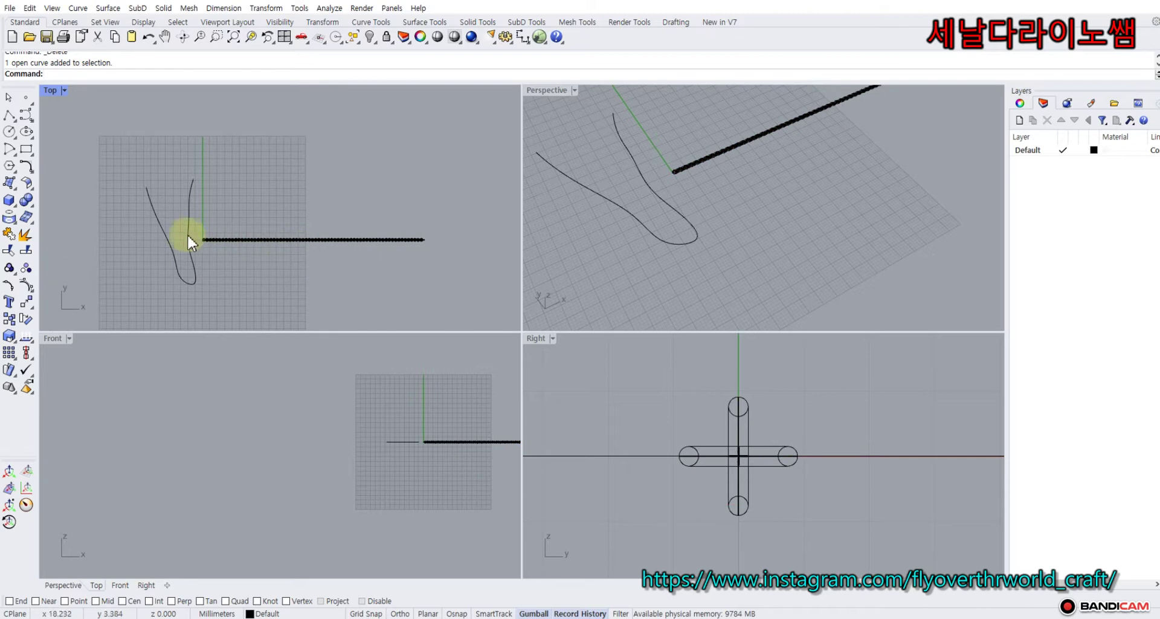
{"action": "left_click", "coordinate": [15, 378]}
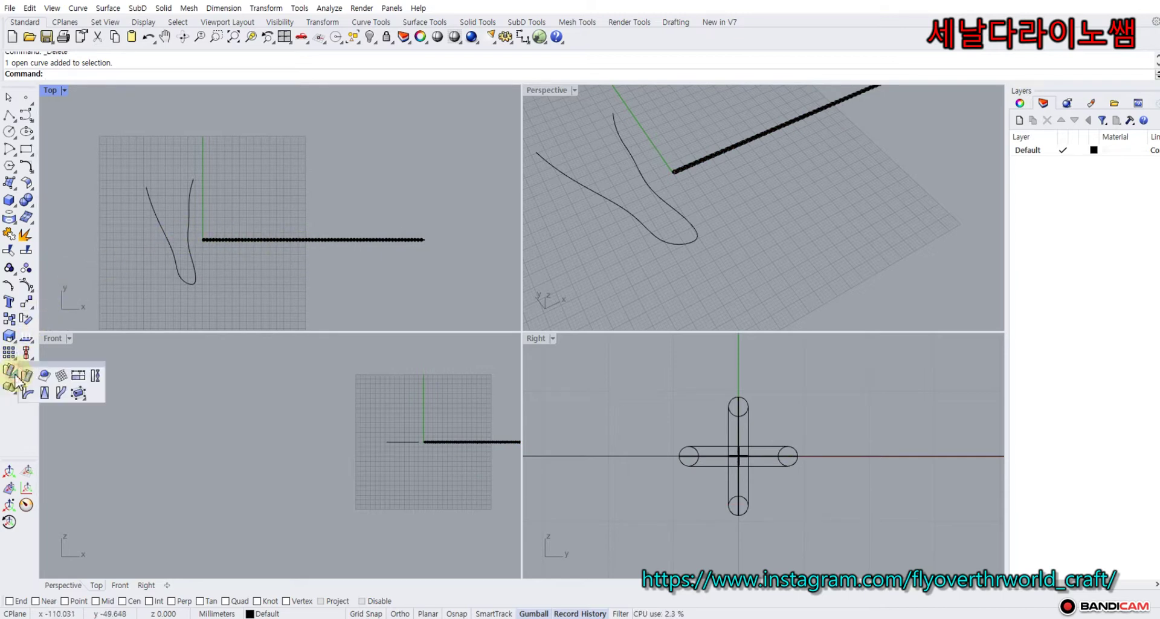
{"action": "left_click", "coordinate": [62, 393]}
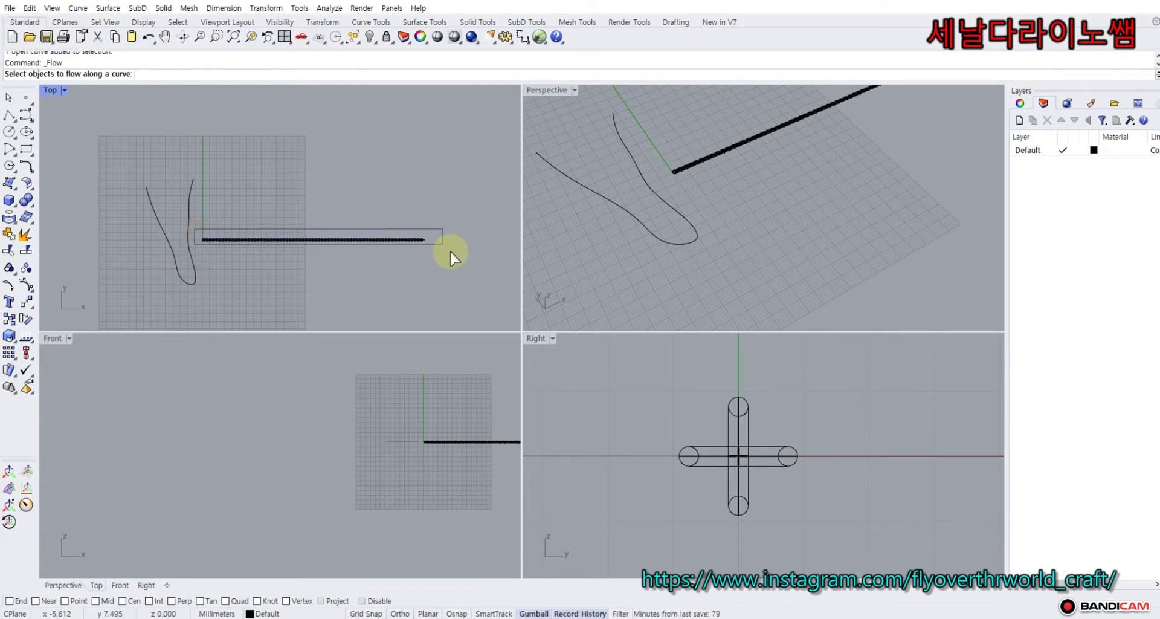
{"action": "left_click", "coordinate": [339, 240]}
{"action": "scroll", "coordinate": [192, 242], "scroll_direction": "up", "scroll_amount": 5}
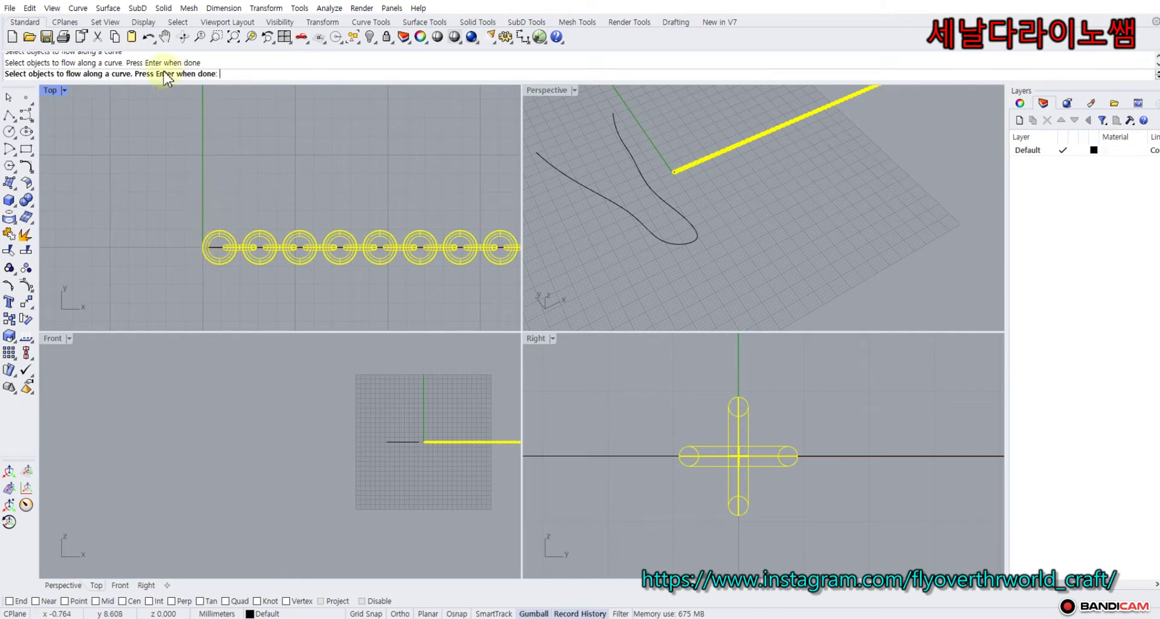
{"action": "key", "text": "Return"}
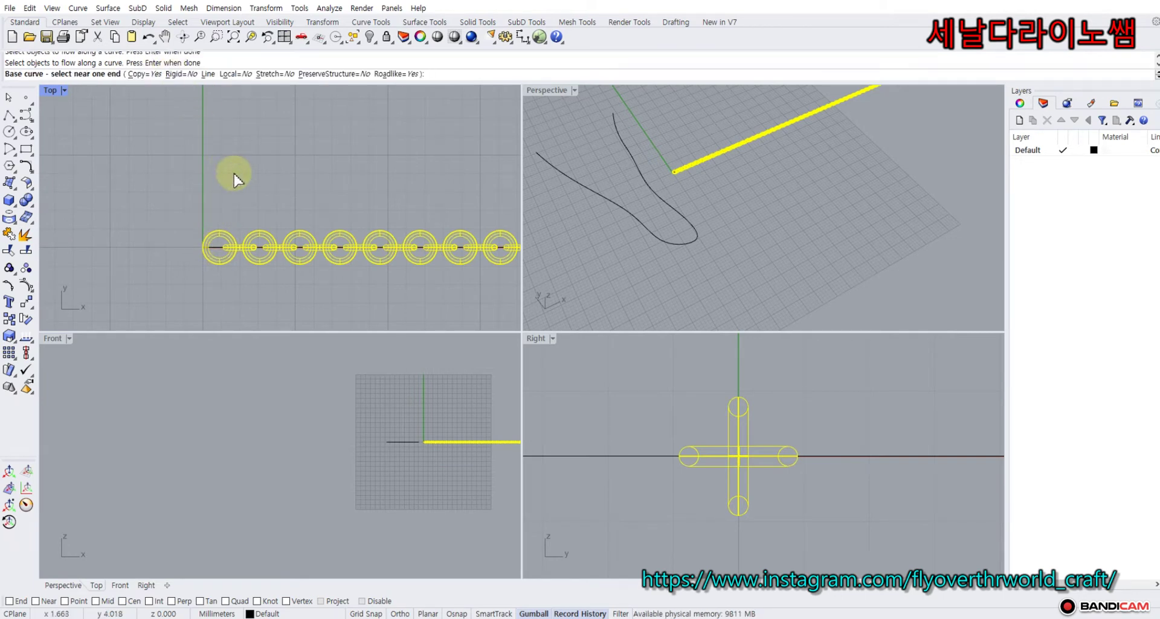
{"action": "left_click", "coordinate": [141, 75]}
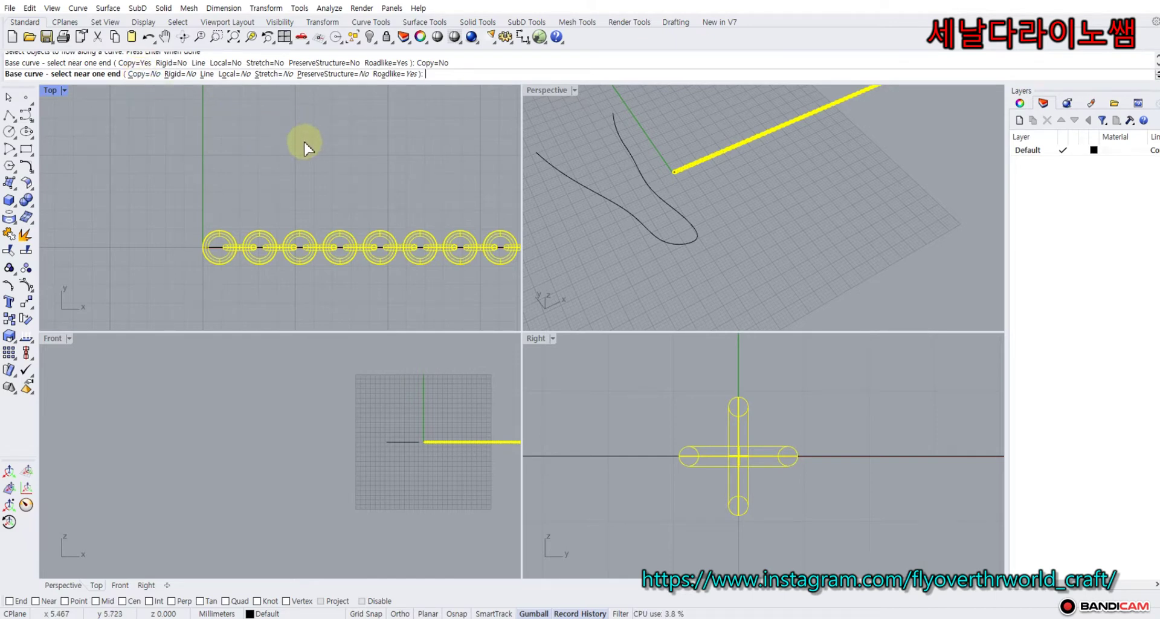
{"action": "scroll", "coordinate": [307, 142], "scroll_direction": "down", "scroll_amount": 6}
{"action": "right_click_drag", "start_coordinate": [184, 174], "coordinate": [252, 202]}
{"action": "left_click", "coordinate": [223, 216]}
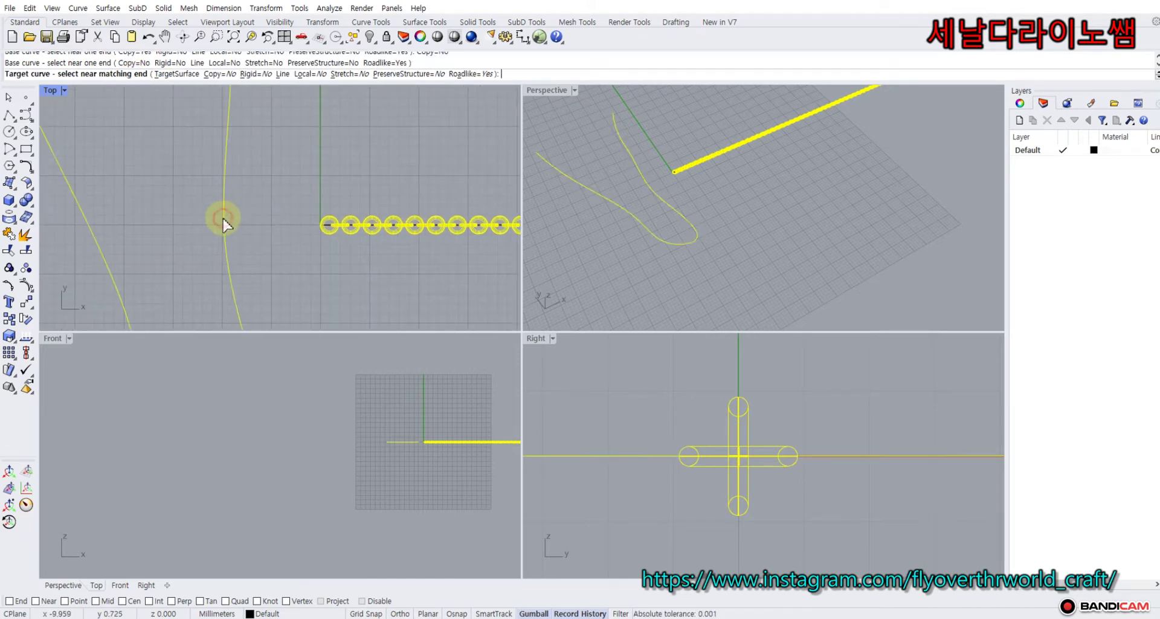
{"action": "right_click", "coordinate": [252, 208]}
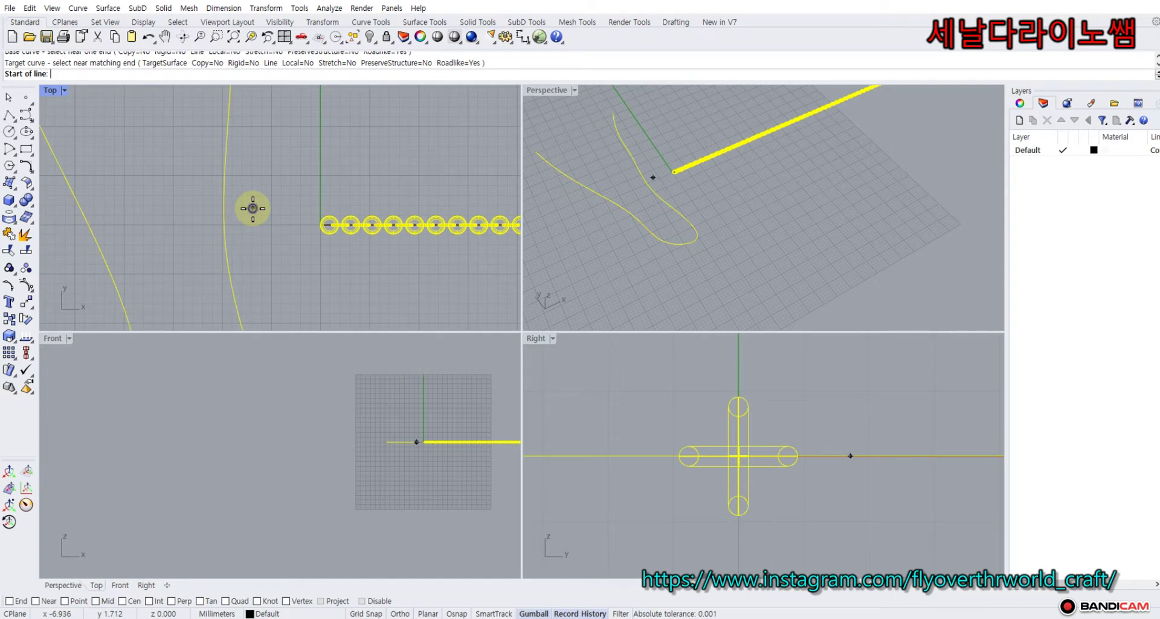
{"action": "key", "text": "Escape"}
- Flow a copy of the whole ring chain from the straight line onto the U-shaped curve, roadlike, using the CPlane Z axis for both curves
{"action": "scroll", "coordinate": [252, 208], "scroll_direction": "down", "scroll_amount": 3}
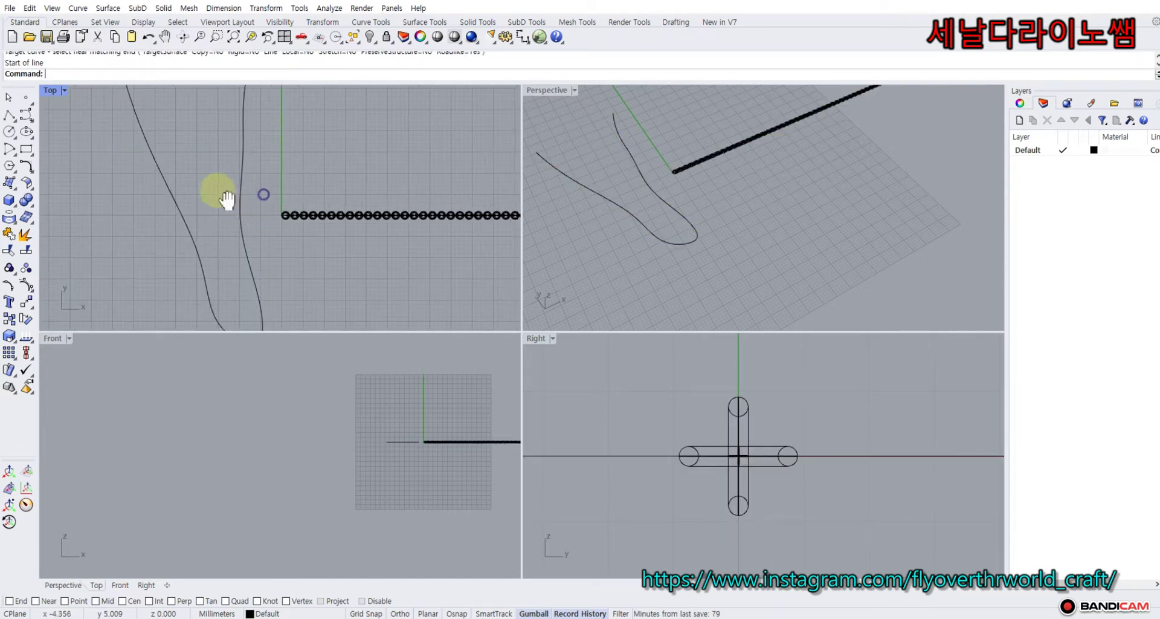
{"action": "right_click_drag", "start_coordinate": [218, 192], "coordinate": [143, 197]}
{"action": "type", "text": "flow"}
{"action": "key", "text": "Return"}
{"action": "scroll", "coordinate": [142, 190], "scroll_direction": "down", "scroll_amount": 2}
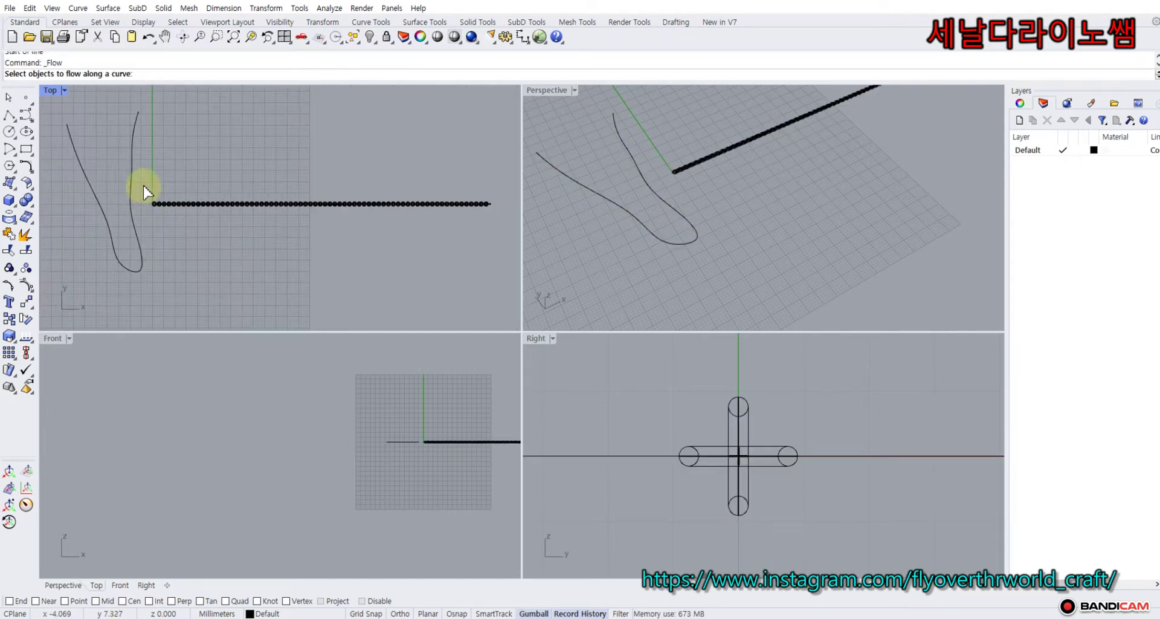
{"action": "left_click_drag", "start_coordinate": [143, 185], "coordinate": [494, 215]}
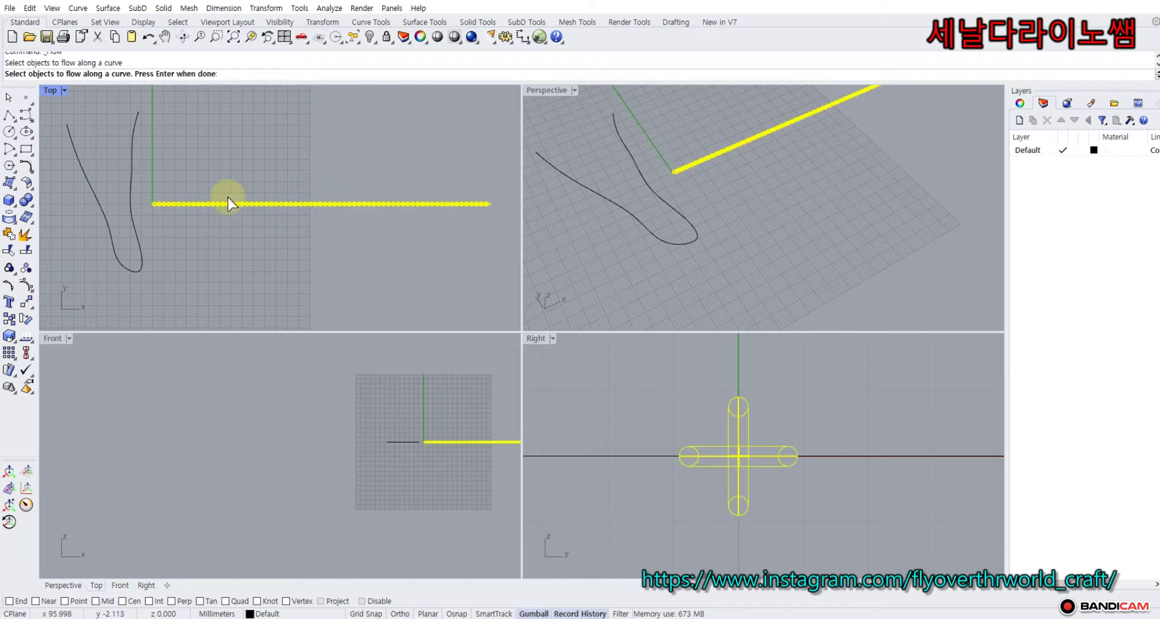
{"action": "scroll", "coordinate": [139, 242], "scroll_direction": "up", "scroll_amount": 3}
{"action": "right_click", "coordinate": [155, 203]}
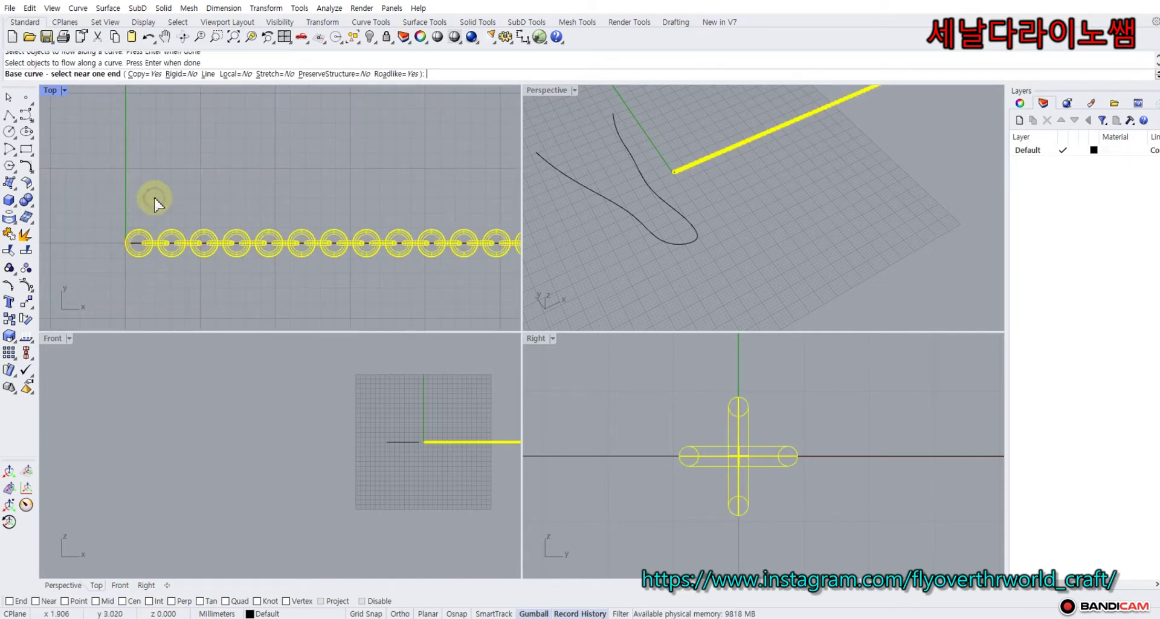
{"action": "left_click", "coordinate": [136, 243]}
{"action": "scroll", "coordinate": [148, 194], "scroll_direction": "down", "scroll_amount": 2}
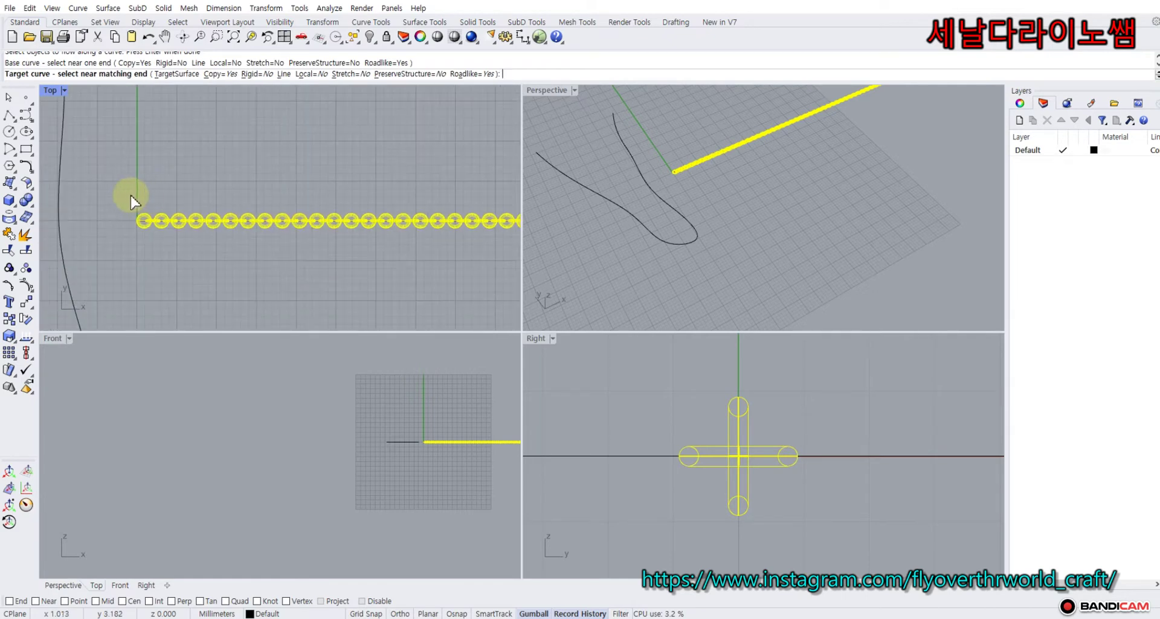
{"action": "right_click_drag", "start_coordinate": [128, 195], "coordinate": [303, 218]}
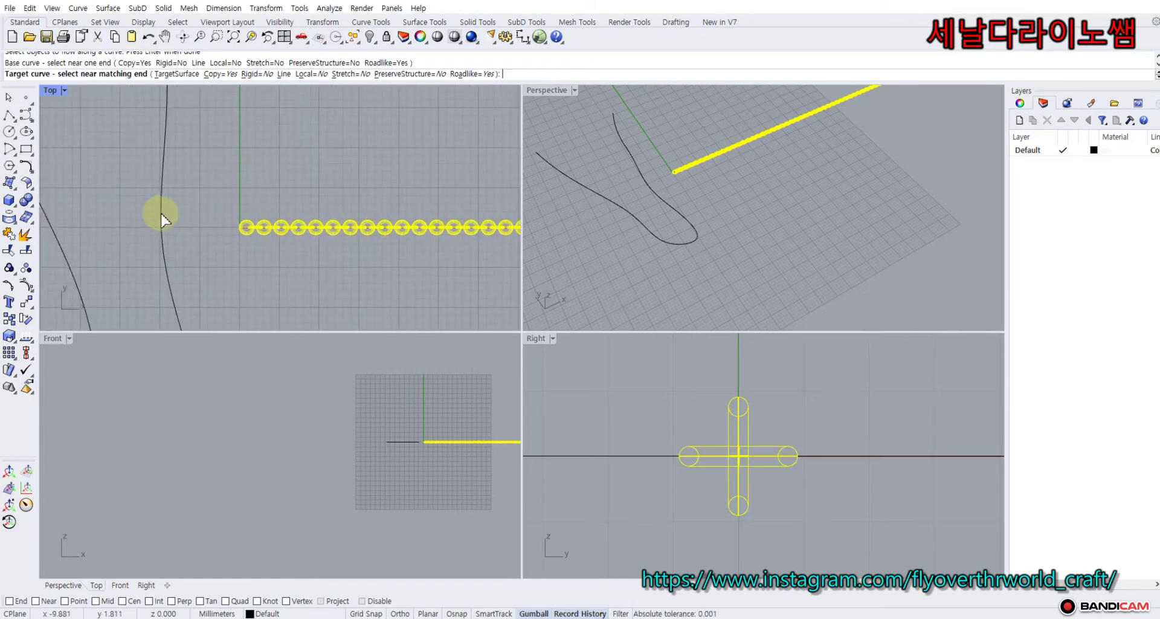
{"action": "left_click", "coordinate": [162, 215]}
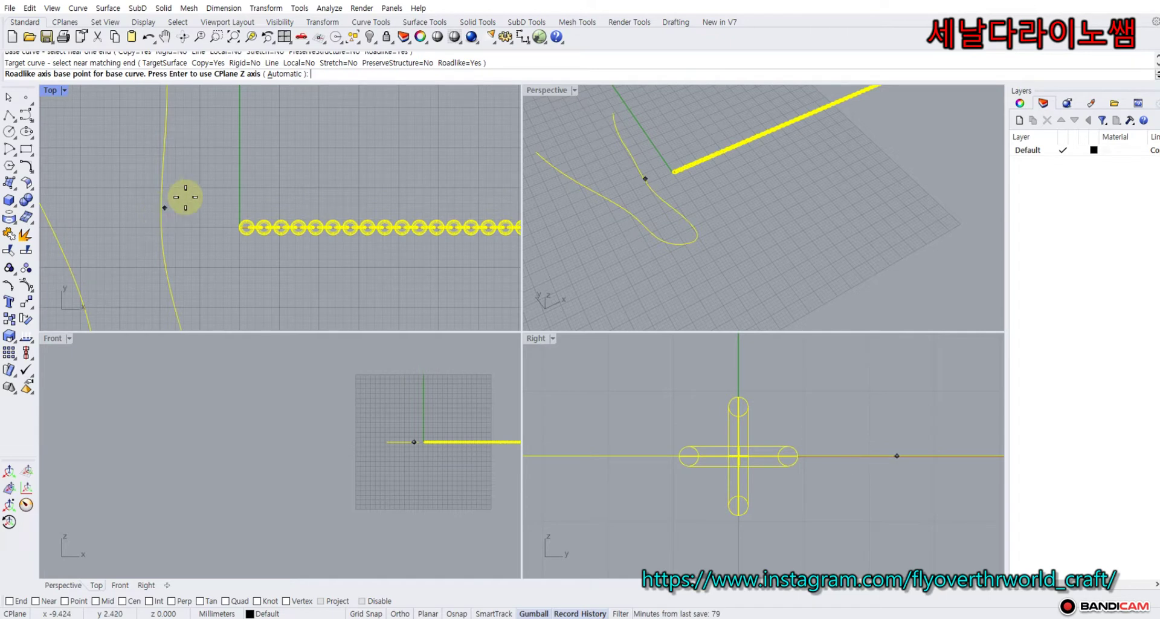
{"action": "key", "text": "Return"}
{"action": "key", "text": "Return"}
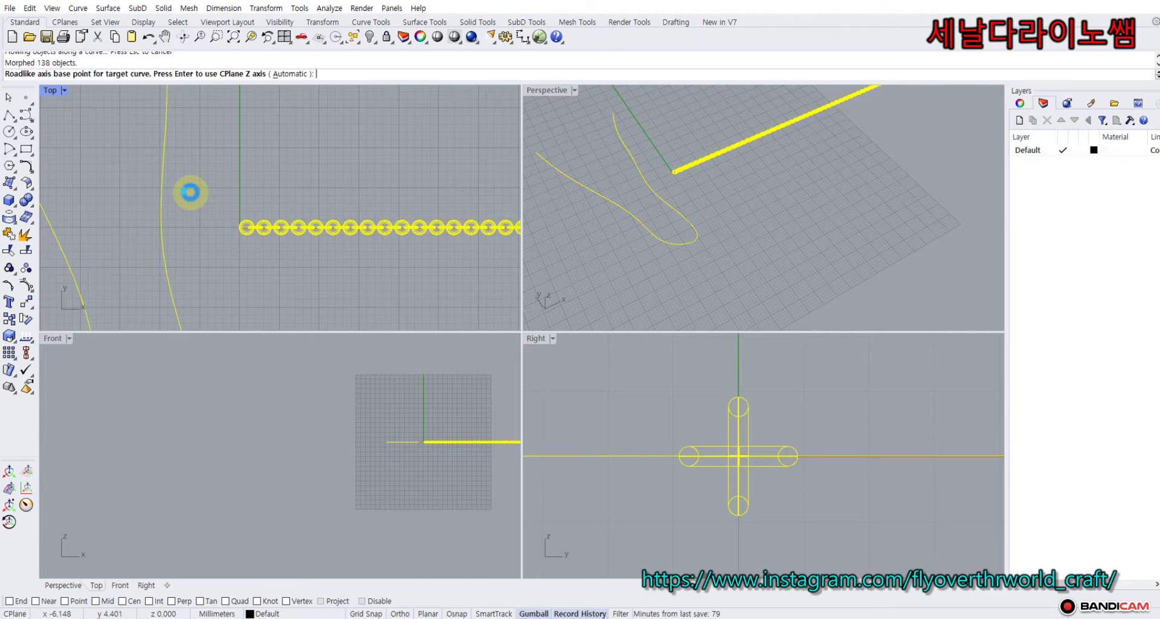
{"action": "scroll", "coordinate": [191, 191], "scroll_direction": "down", "scroll_amount": 3}
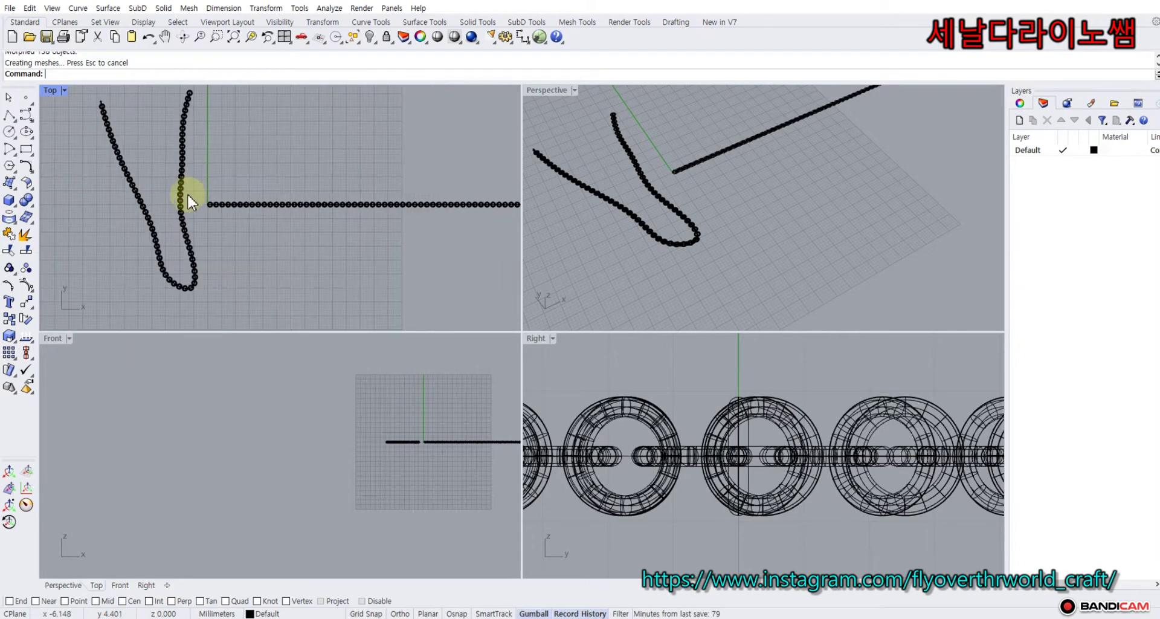
{"action": "right_click_drag", "start_coordinate": [189, 194], "coordinate": [132, 208]}
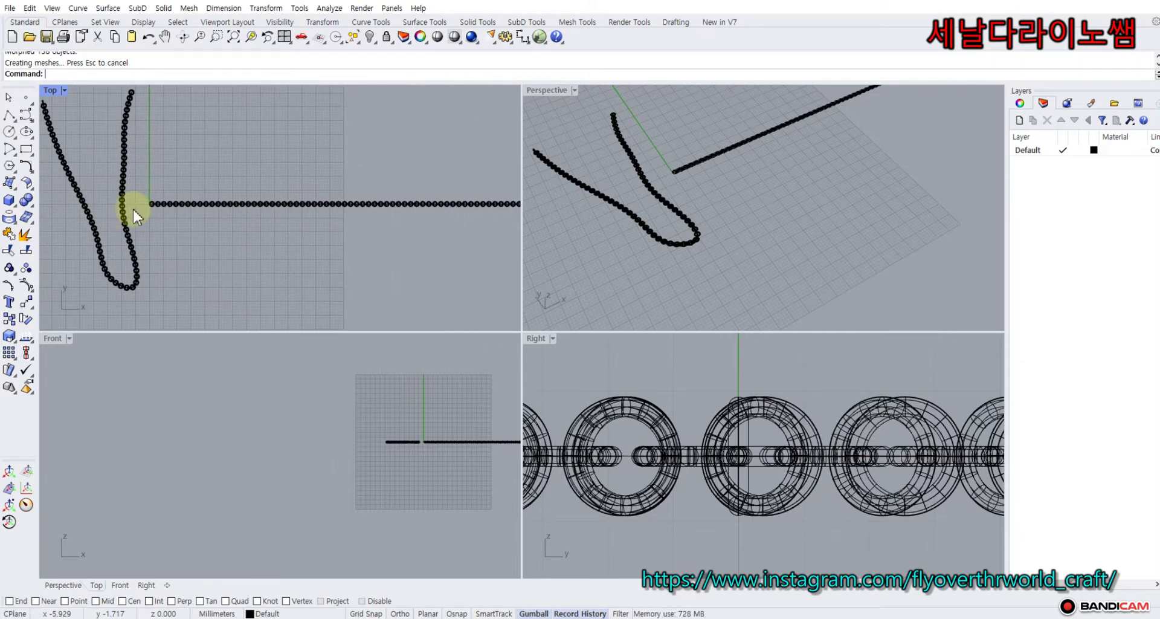
- Hide the straight ring chain together with its base line, leaving the U-shaped chain displayed
{"action": "scroll", "coordinate": [134, 205], "scroll_direction": "down", "scroll_amount": 3}
{"action": "left_click_drag", "start_coordinate": [136, 197], "coordinate": [404, 228]}
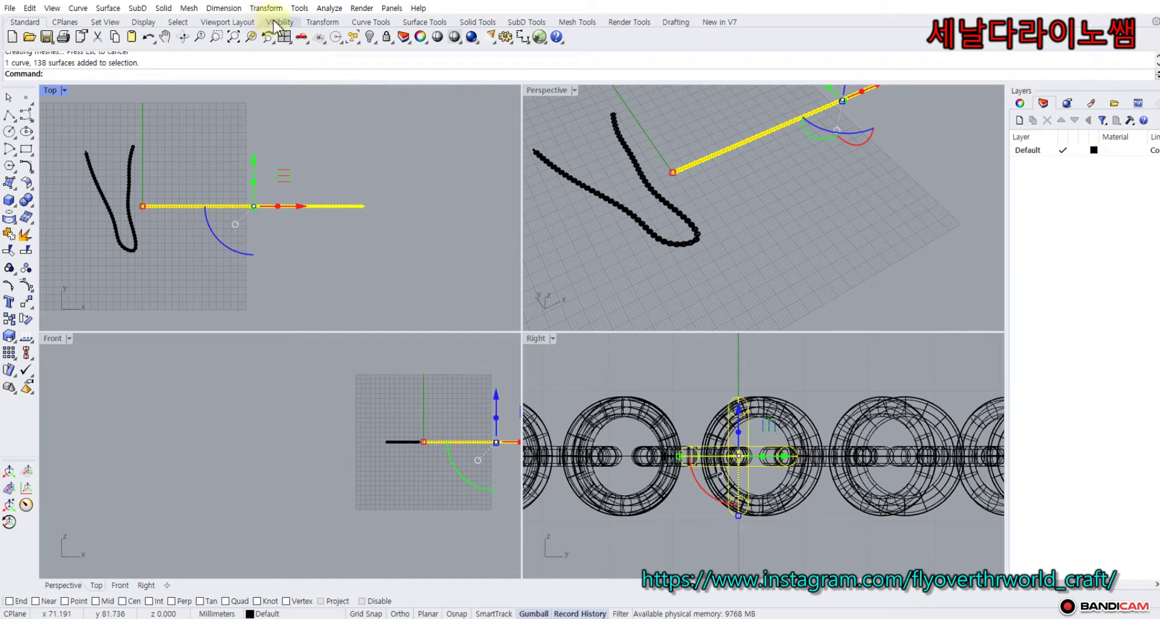
{"action": "left_click", "coordinate": [279, 23]}
{"action": "left_click", "coordinate": [12, 38]}
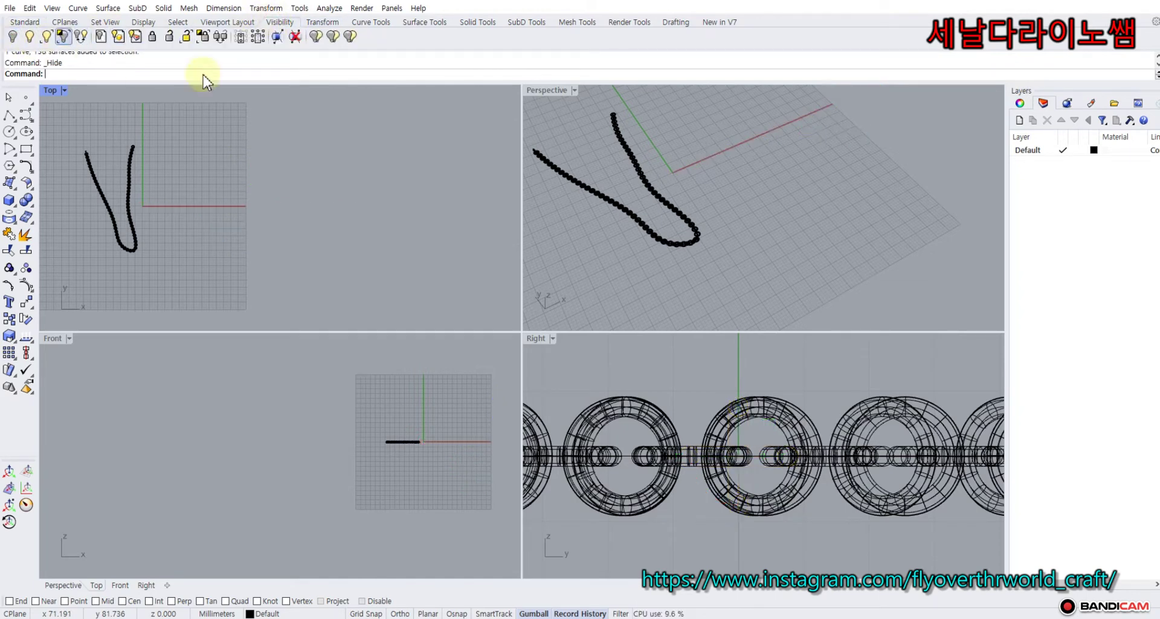
- Maximize the Perspective view, set it to Rendered display and examine the U-shaped chain
{"action": "right_click_drag", "start_coordinate": [629, 172], "coordinate": [713, 175]}
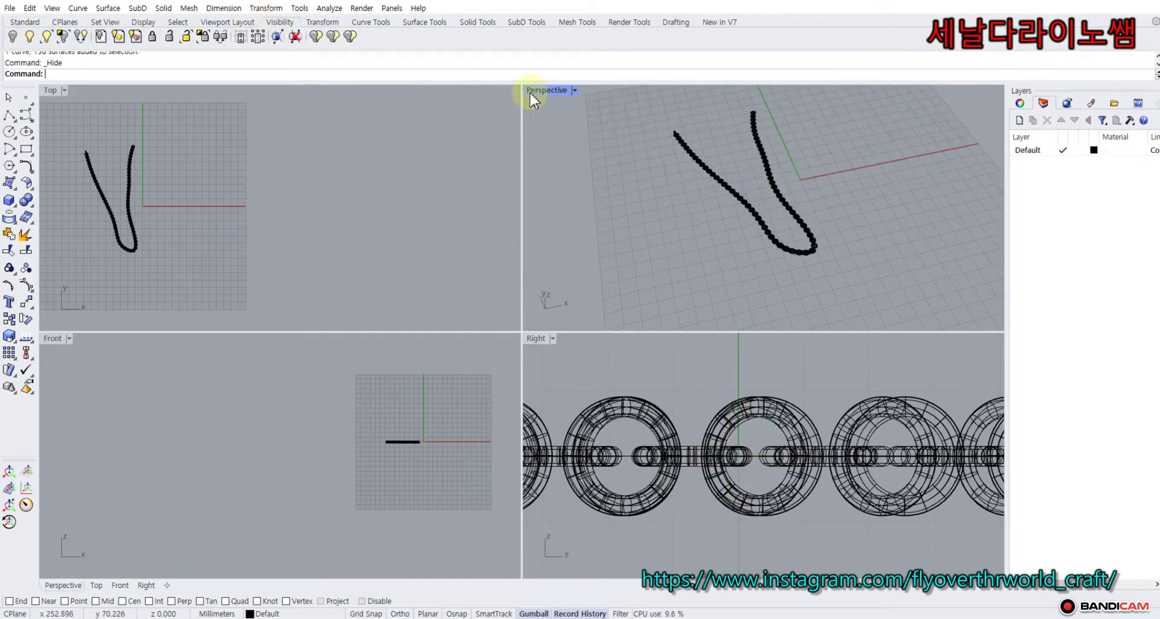
{"action": "double_click", "coordinate": [548, 90]}
{"action": "right_click_drag", "start_coordinate": [606, 212], "coordinate": [518, 322]}
{"action": "scroll", "coordinate": [509, 337], "scroll_direction": "down", "scroll_amount": 5}
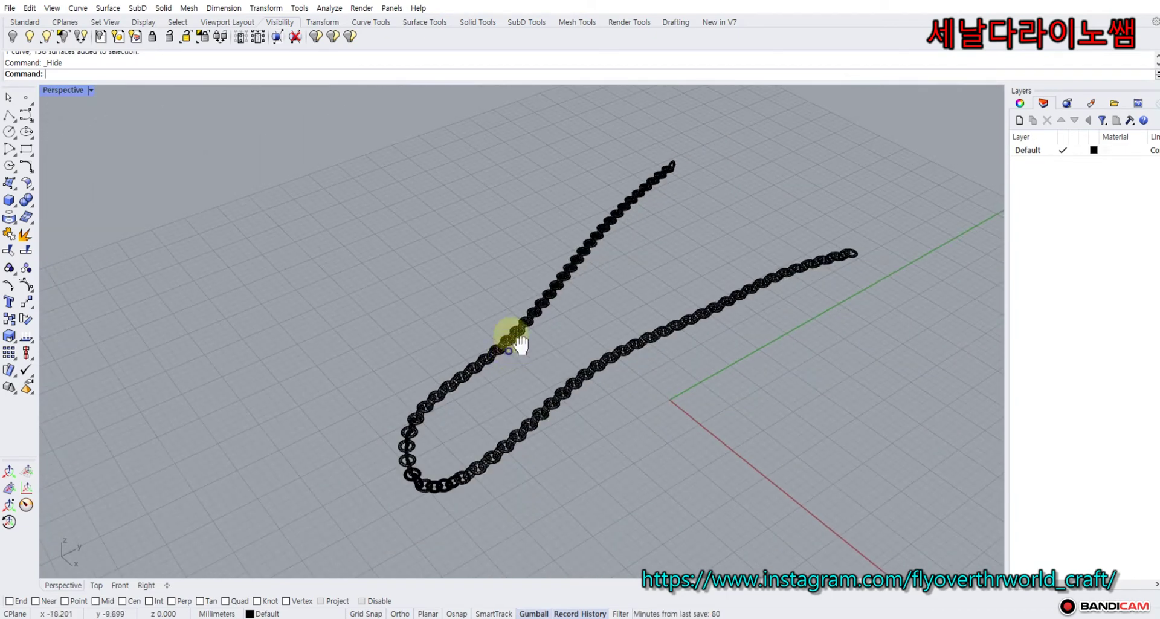
{"action": "scroll", "coordinate": [510, 301], "scroll_direction": "up", "scroll_amount": 3}
{"action": "right_click_drag", "start_coordinate": [509, 300], "coordinate": [499, 315]}
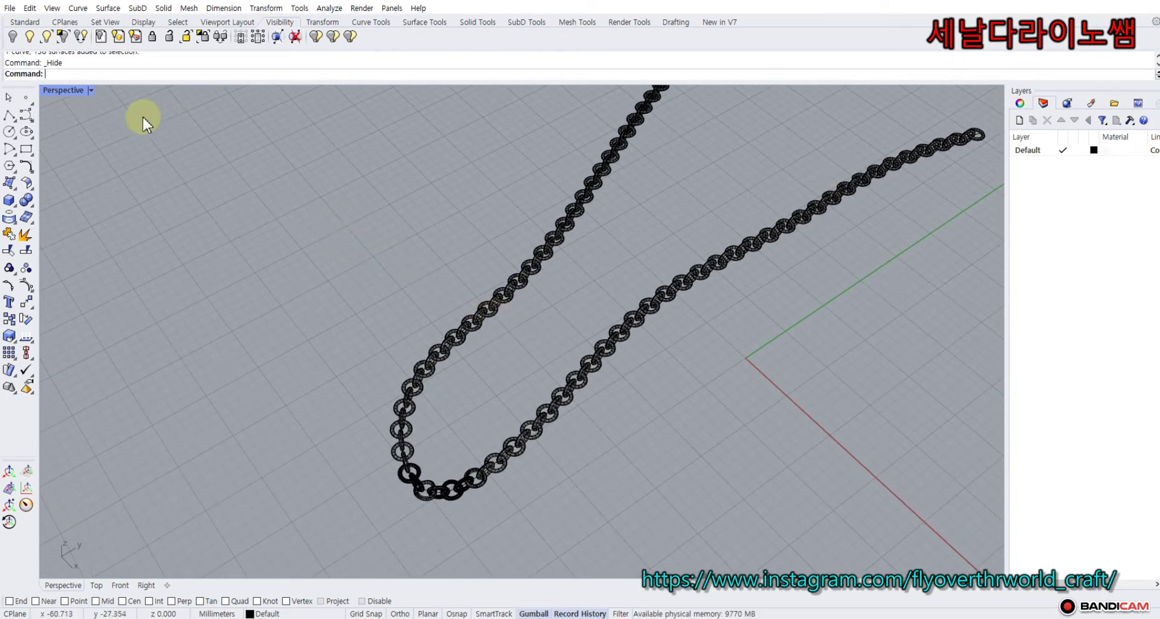
{"action": "left_click", "coordinate": [91, 91]}
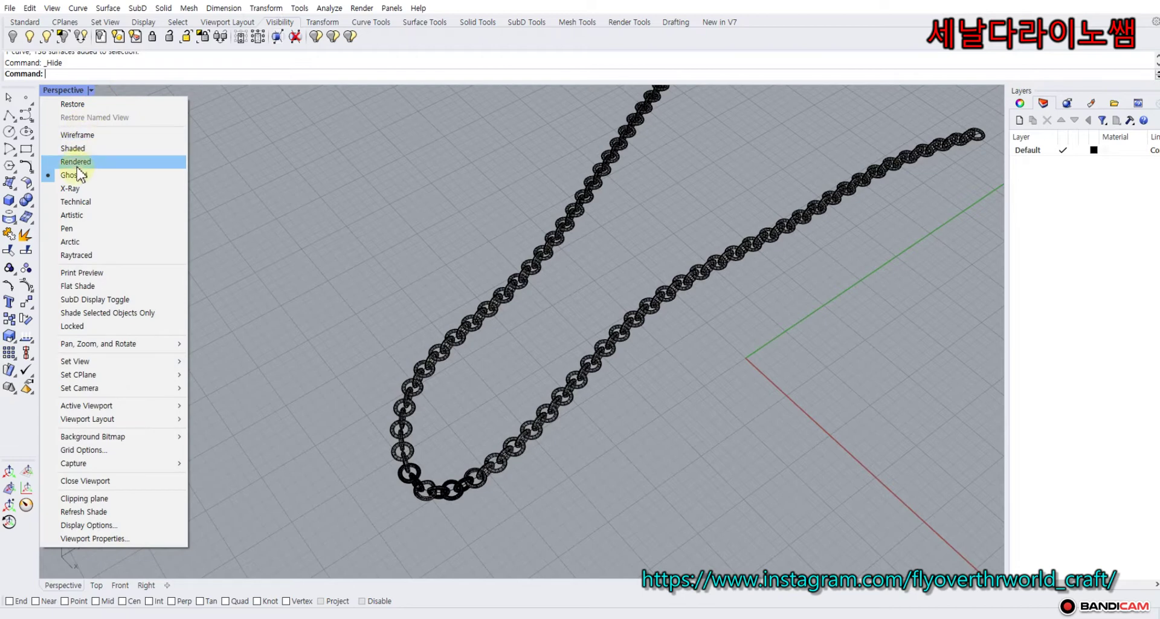
{"action": "left_click", "coordinate": [77, 162]}
{"action": "scroll", "coordinate": [316, 228], "scroll_direction": "up", "scroll_amount": 5}
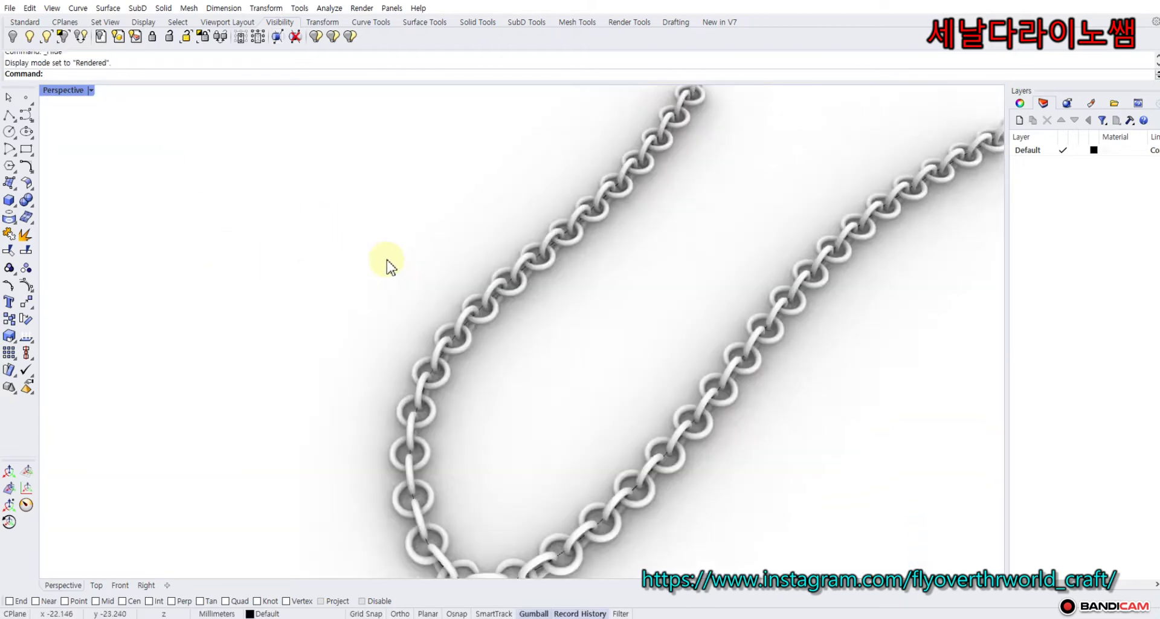
{"action": "scroll", "coordinate": [377, 265], "scroll_direction": "down", "scroll_amount": 5}
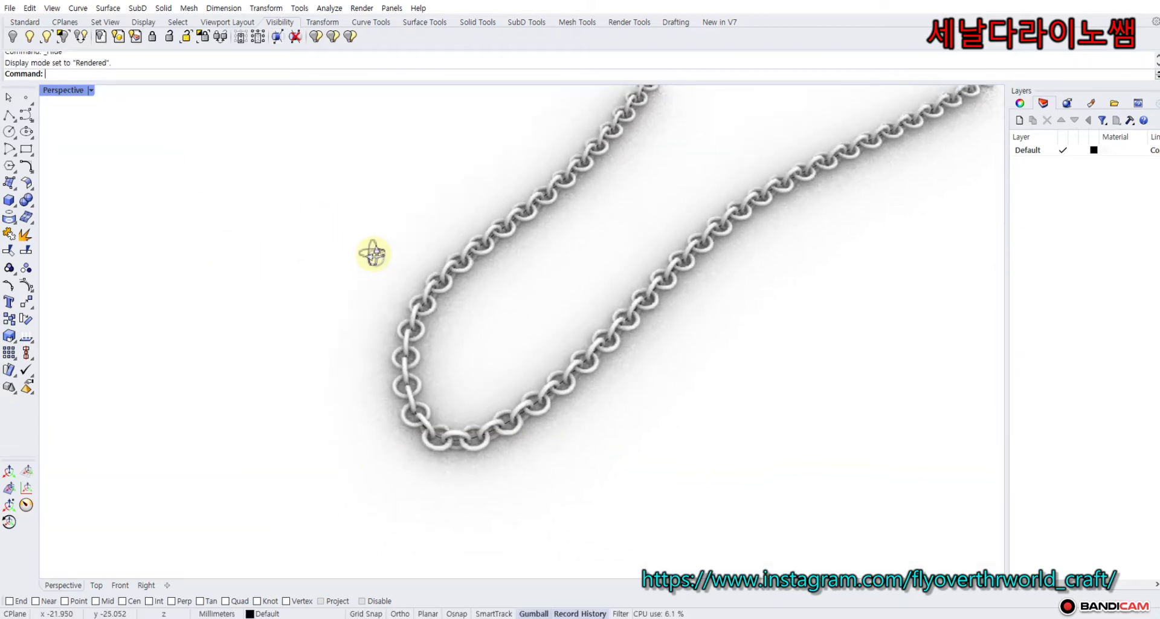
{"action": "right_click_drag", "start_coordinate": [356, 150], "coordinate": [361, 154]}
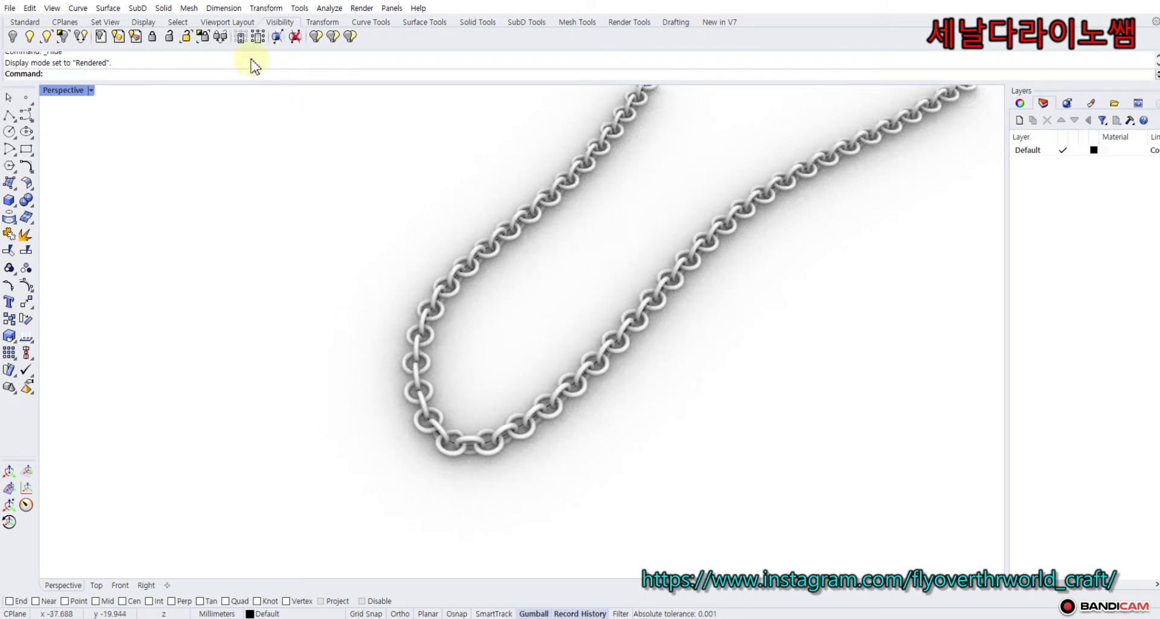
- Select all visible curves and delete the U-shaped guide curve running through the chain
{"action": "left_click", "coordinate": [181, 22]}
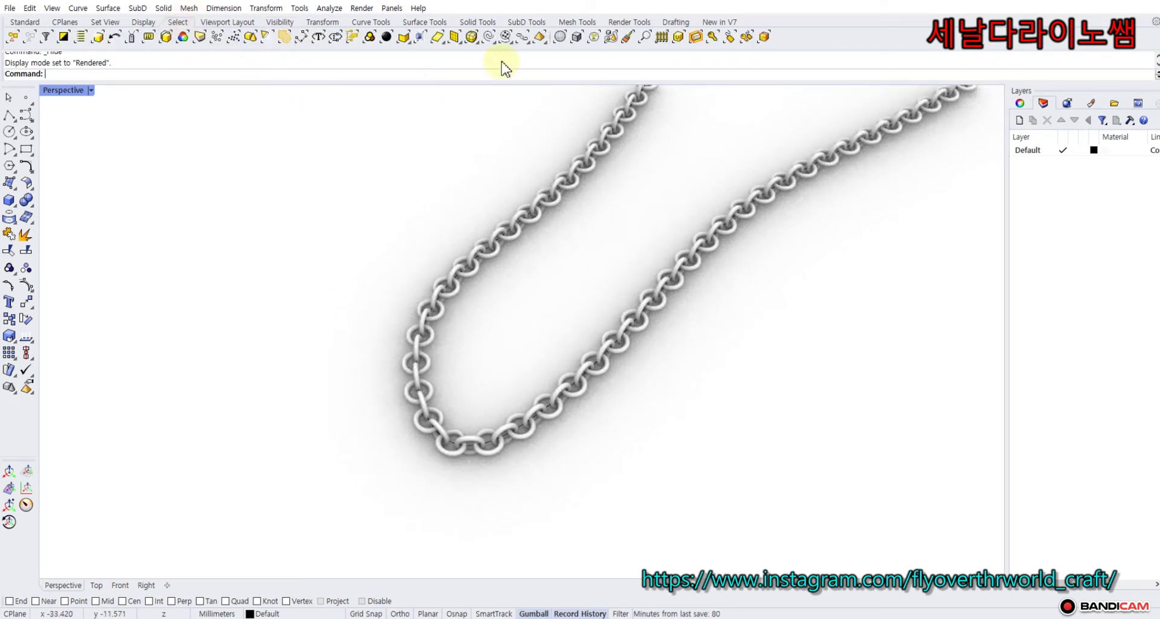
{"action": "left_click", "coordinate": [490, 37]}
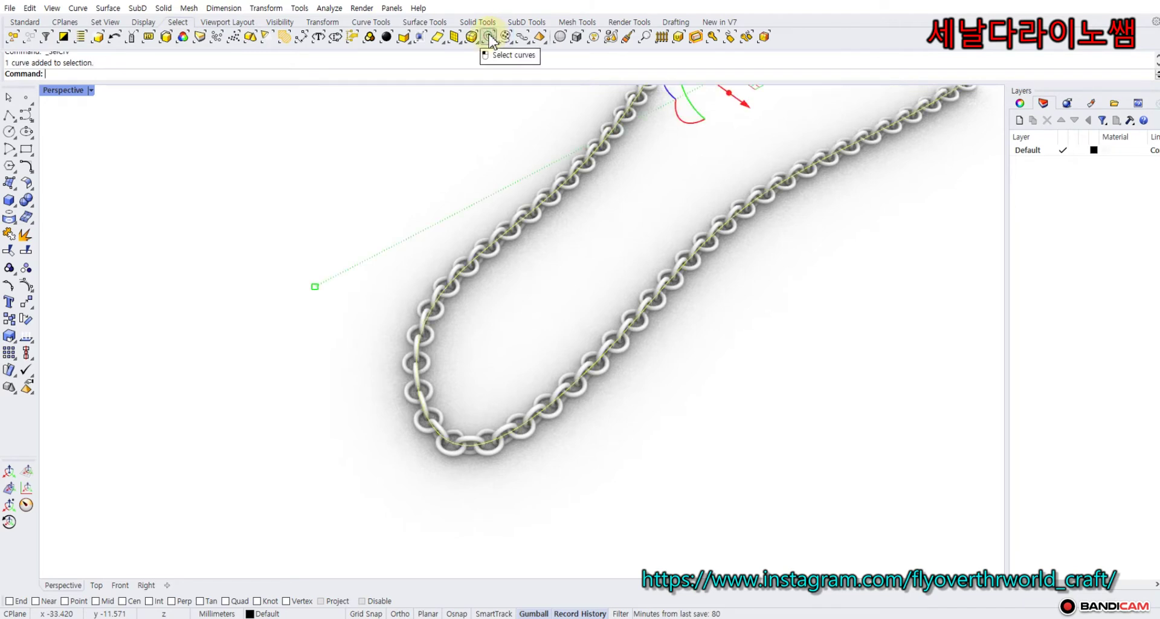
{"action": "key", "text": "Delete"}
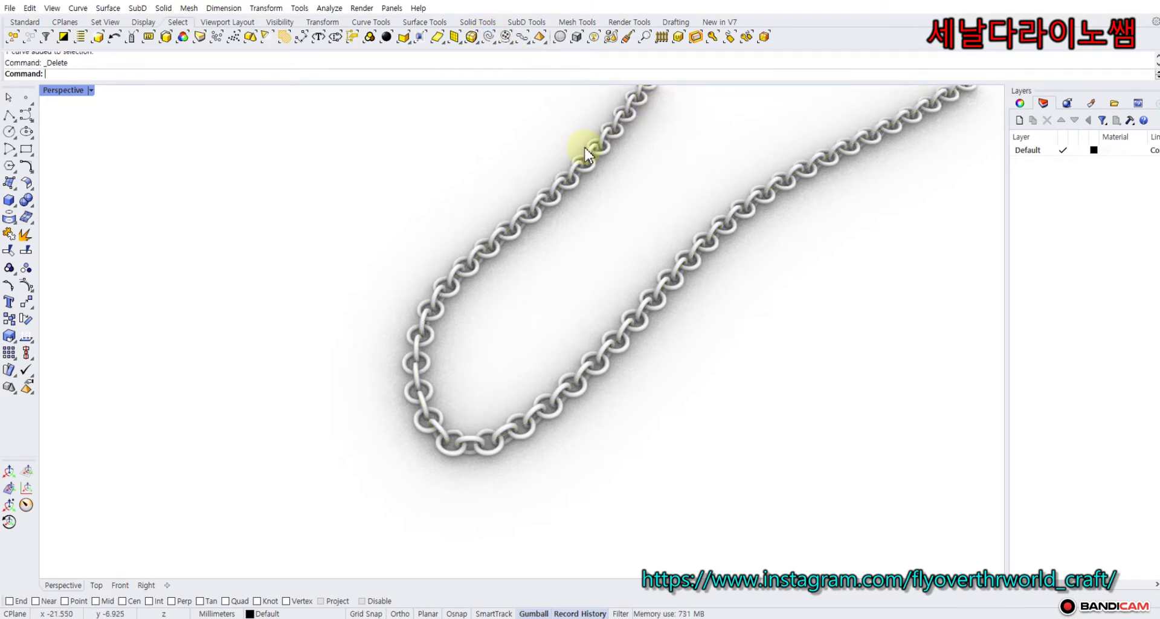
- Select the entire U-shaped chain and change the Plastic material's color to dark red
{"action": "scroll", "coordinate": [583, 146], "scroll_direction": "down", "scroll_amount": 9}
{"action": "right_click_drag", "start_coordinate": [539, 136], "coordinate": [495, 229], "text": "shift"}
{"action": "left_click_drag", "start_coordinate": [384, 129], "coordinate": [869, 420]}
{"action": "left_click", "coordinate": [1092, 105]}
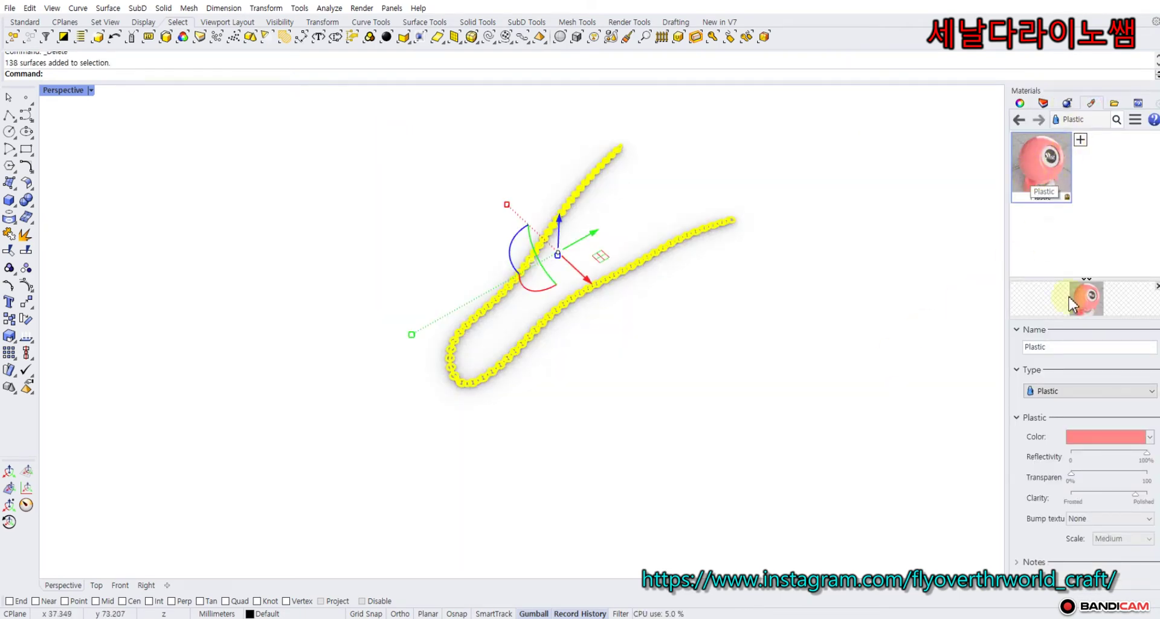
{"action": "left_click", "coordinate": [1097, 438]}
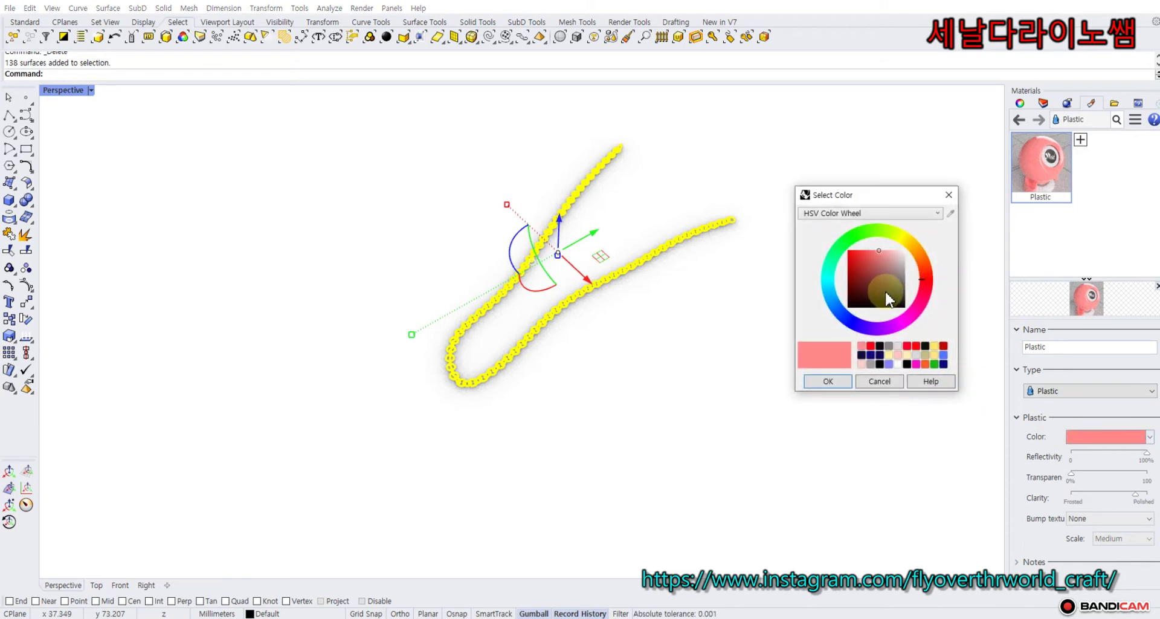
{"action": "left_click", "coordinate": [850, 270]}
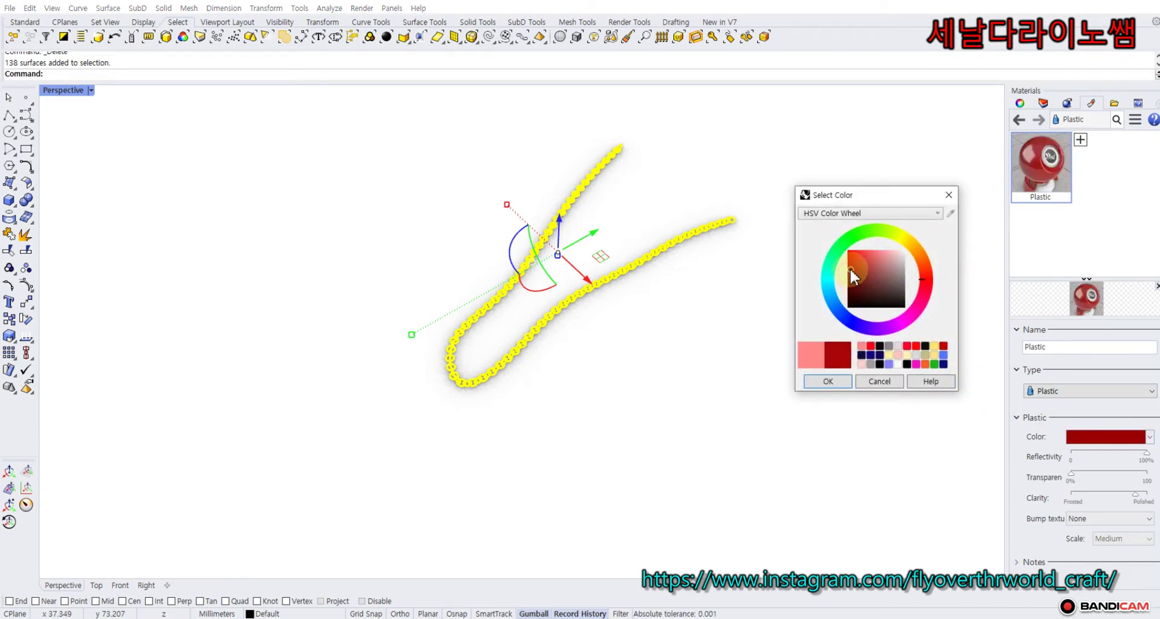
{"action": "left_click", "coordinate": [853, 281]}
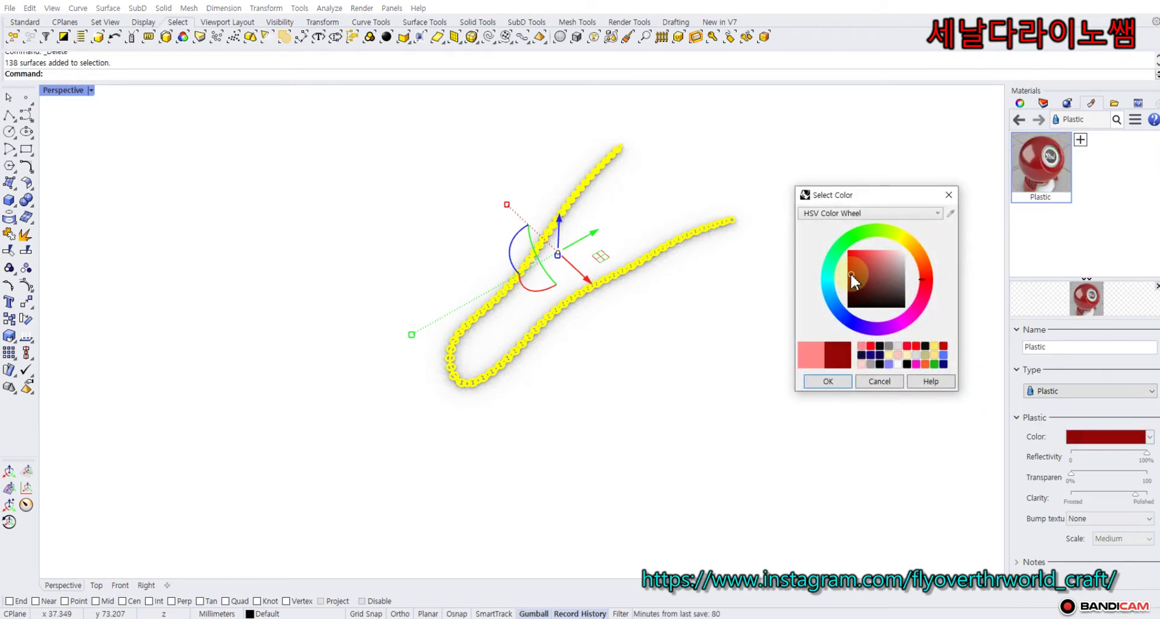
{"action": "left_click", "coordinate": [828, 381]}
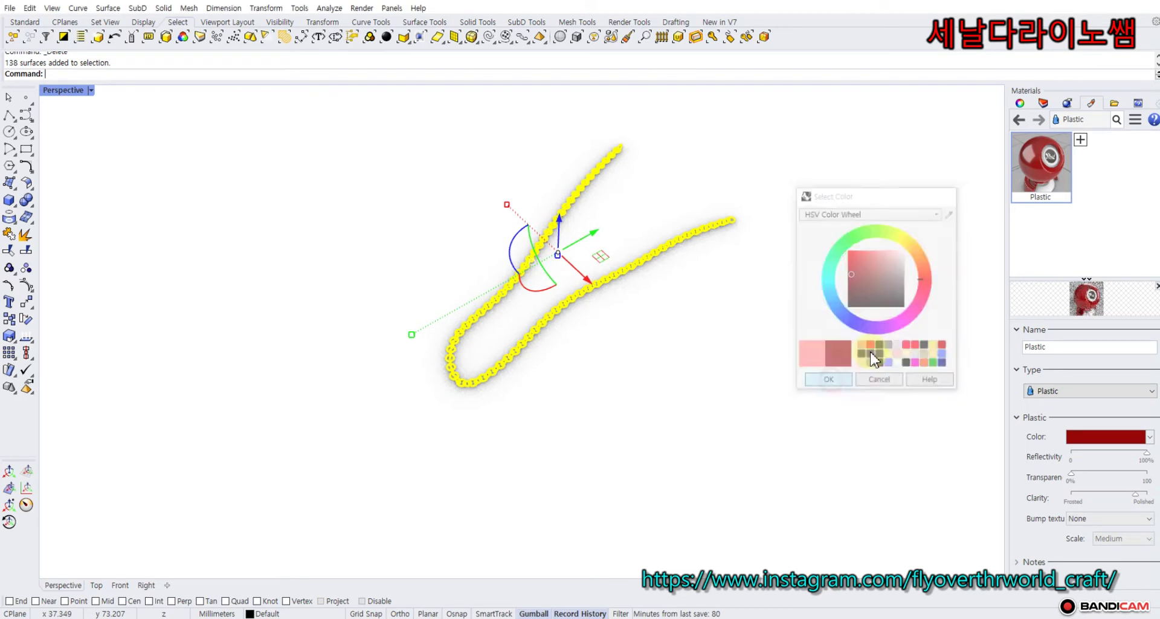
- Assign the dark red Plastic material to the selected chain and clear the selection
{"action": "right_click", "coordinate": [1027, 172]}
{"action": "left_click", "coordinate": [990, 142]}
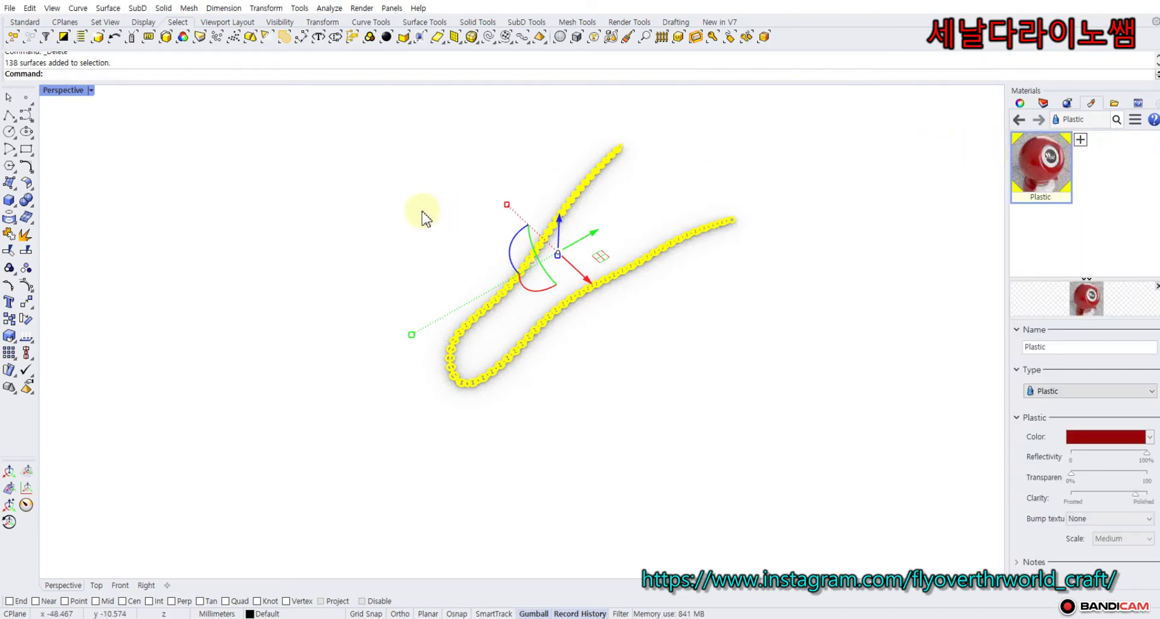
{"action": "key", "text": "Escape"}
- Inspect the rendered red chain up close and from several angles around its U-shaped bend
{"action": "scroll", "coordinate": [471, 257], "scroll_direction": "up", "scroll_amount": 3}
{"action": "scroll", "coordinate": [468, 263], "scroll_direction": "up", "scroll_amount": 2}
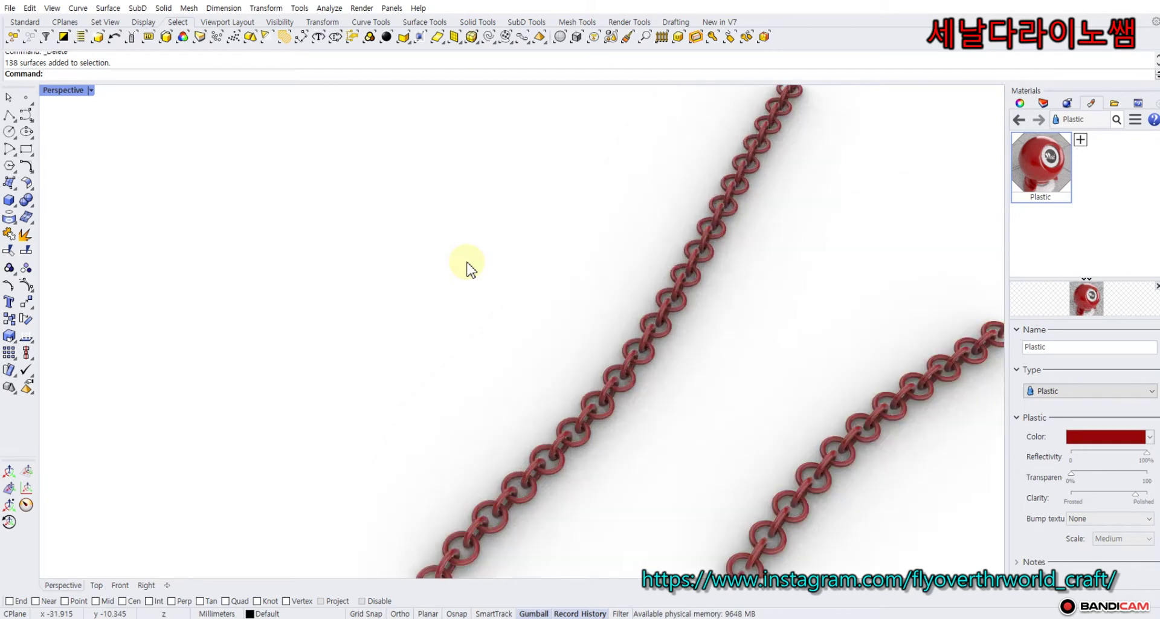
{"action": "scroll", "coordinate": [463, 289], "scroll_direction": "down", "scroll_amount": 3}
{"action": "right_click_drag", "start_coordinate": [461, 293], "coordinate": [456, 266]}
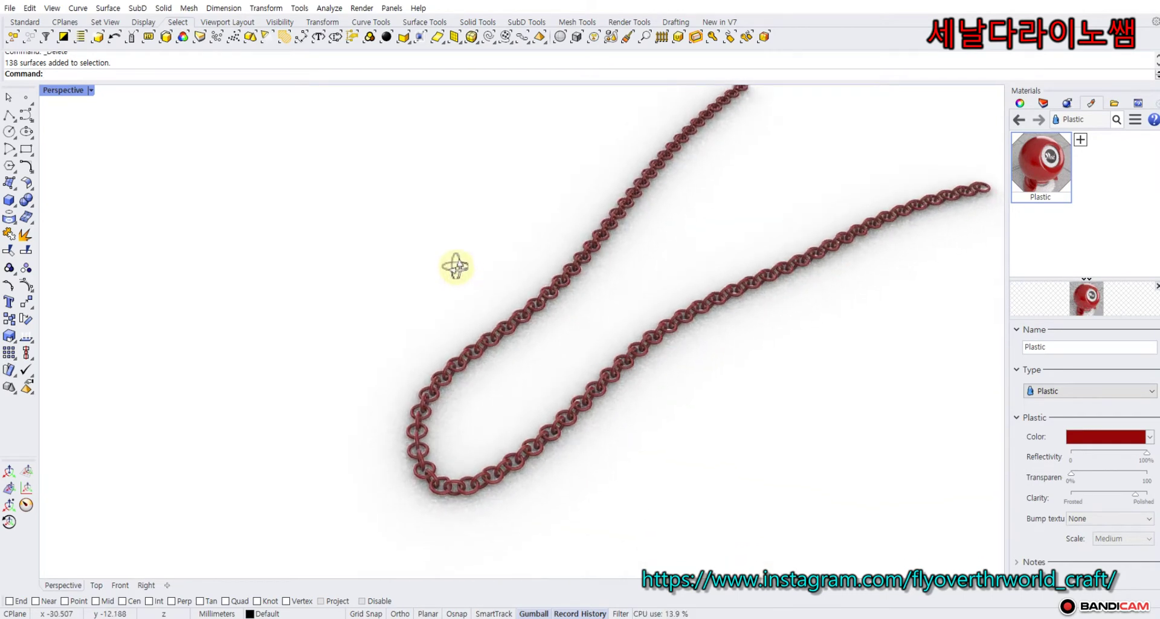
{"action": "scroll", "coordinate": [506, 342], "scroll_direction": "up", "scroll_amount": 2}
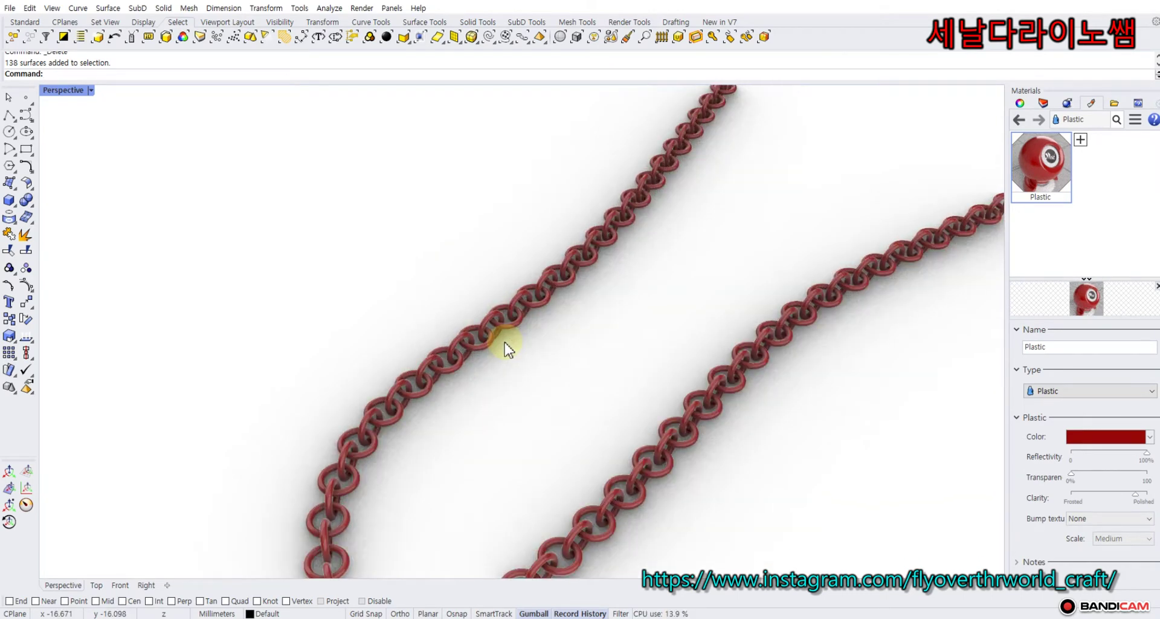
{"action": "right_click_drag", "start_coordinate": [461, 337], "coordinate": [443, 268]}
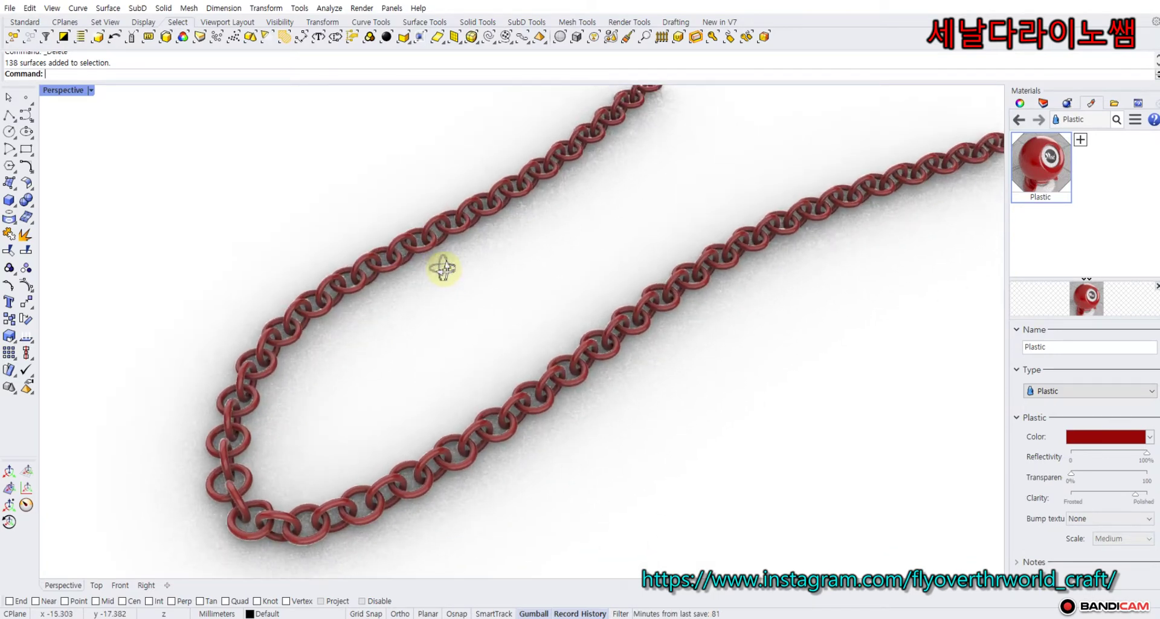
{"action": "scroll", "coordinate": [447, 273], "scroll_direction": "down", "scroll_amount": 3}
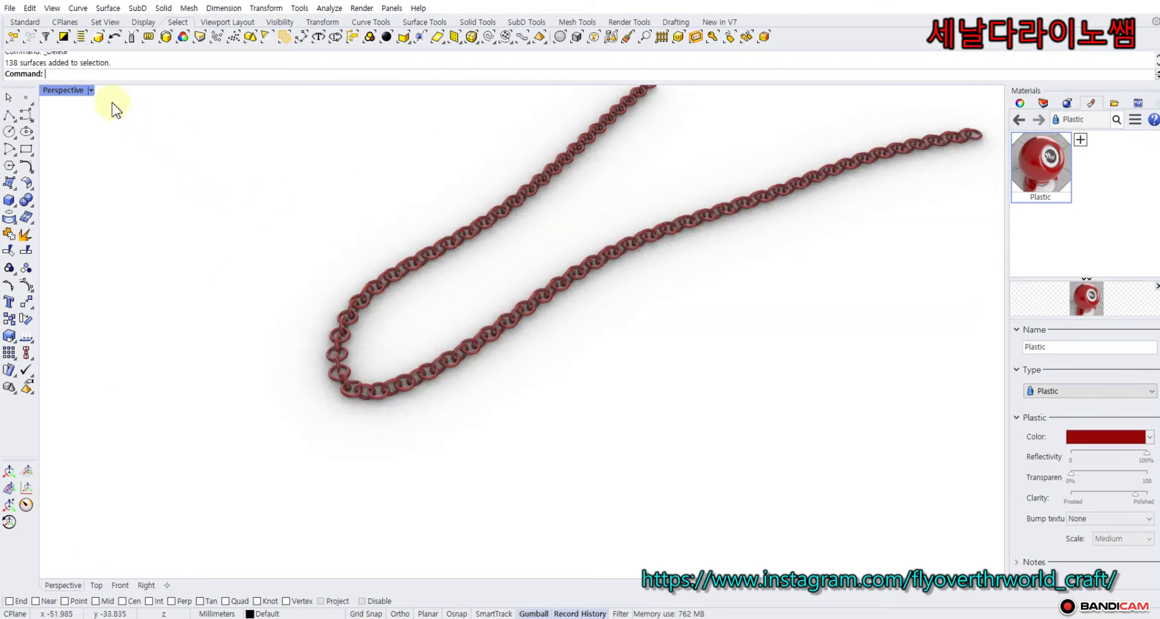
- Set the Perspective view to Ghosted display and restore the four-viewport layout
{"action": "left_click", "coordinate": [90, 90]}
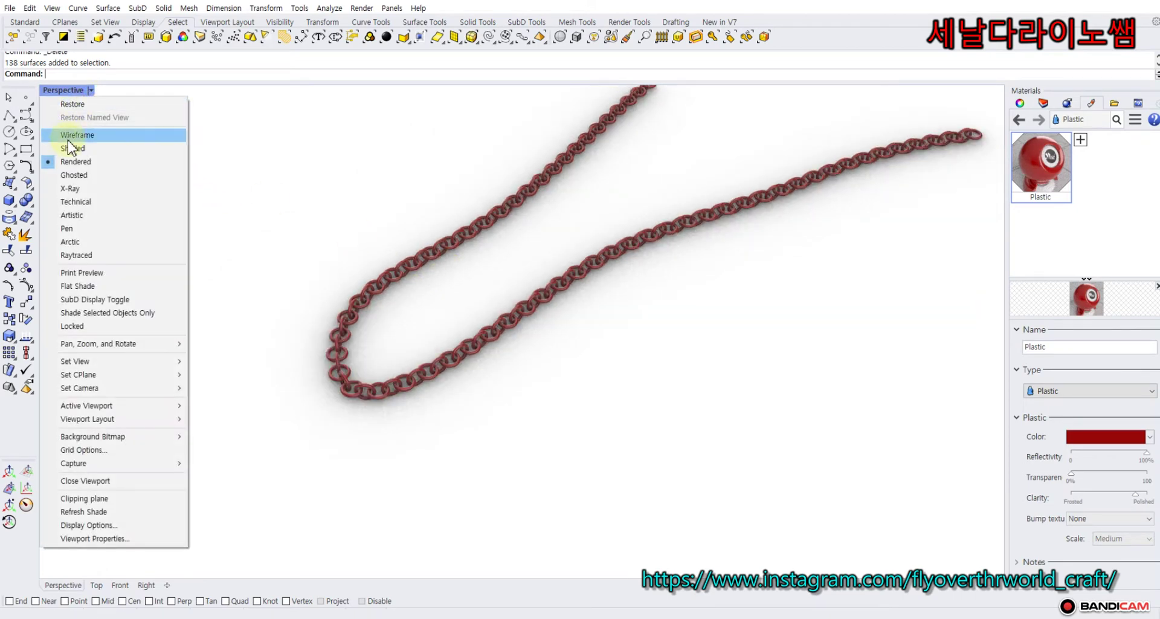
{"action": "left_click", "coordinate": [74, 175]}
{"action": "right_click_drag", "start_coordinate": [252, 226], "coordinate": [320, 269]}
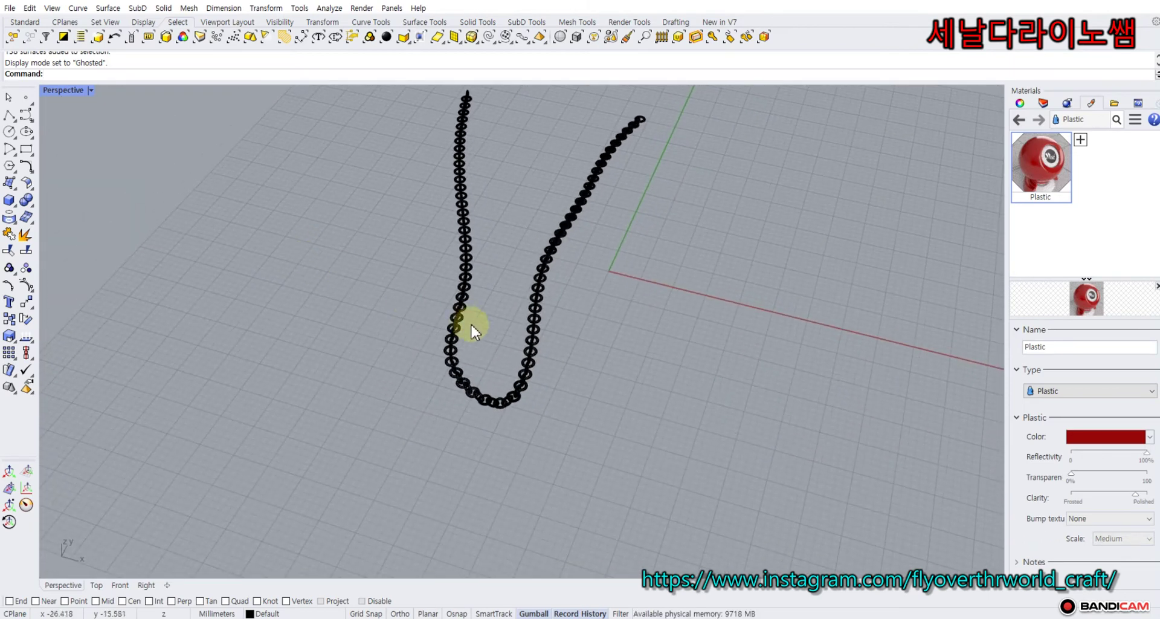
{"action": "scroll", "coordinate": [474, 369], "scroll_direction": "up", "scroll_amount": 8}
{"action": "scroll", "coordinate": [472, 371], "scroll_direction": "down", "scroll_amount": 6}
{"action": "right_click_drag", "start_coordinate": [373, 306], "coordinate": [413, 244], "text": "shift"}
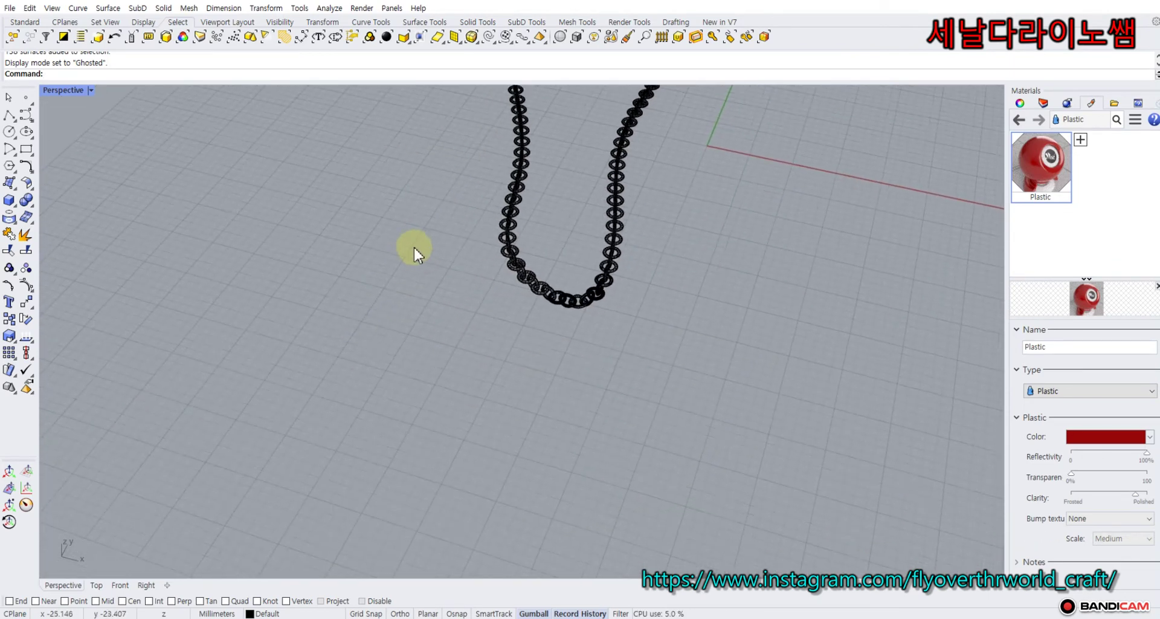
{"action": "scroll", "coordinate": [414, 243], "scroll_direction": "down", "scroll_amount": 3}
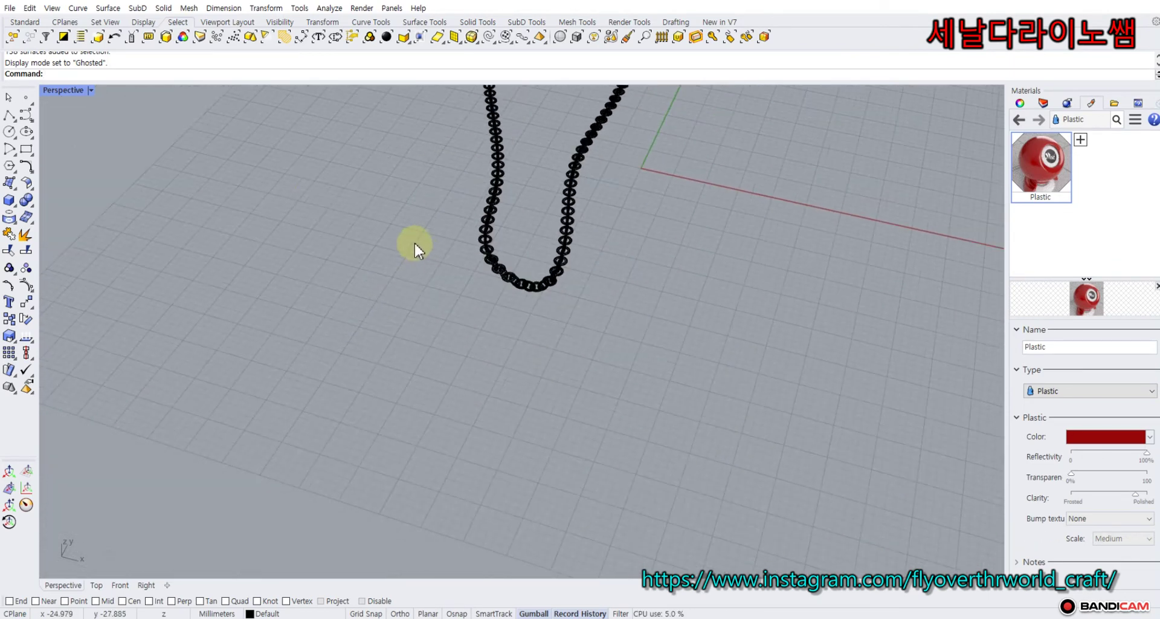
{"action": "double_click", "coordinate": [75, 90]}
- Draw a torus upright in the Front view, centred just outside the chain's end and much larger than the chain rings
{"action": "scroll", "coordinate": [267, 234], "scroll_direction": "down", "scroll_amount": 3}
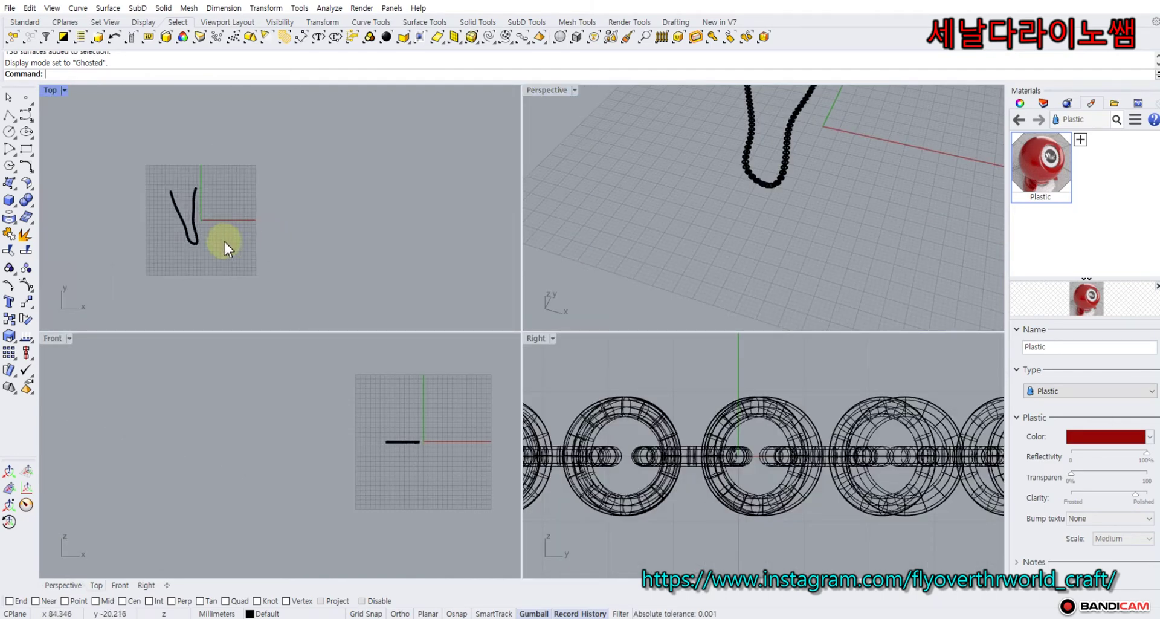
{"action": "right_click_drag", "start_coordinate": [224, 240], "coordinate": [327, 228]}
{"action": "scroll", "coordinate": [310, 210], "scroll_direction": "up", "scroll_amount": 1}
{"action": "scroll", "coordinate": [311, 211], "scroll_direction": "up", "scroll_amount": 5}
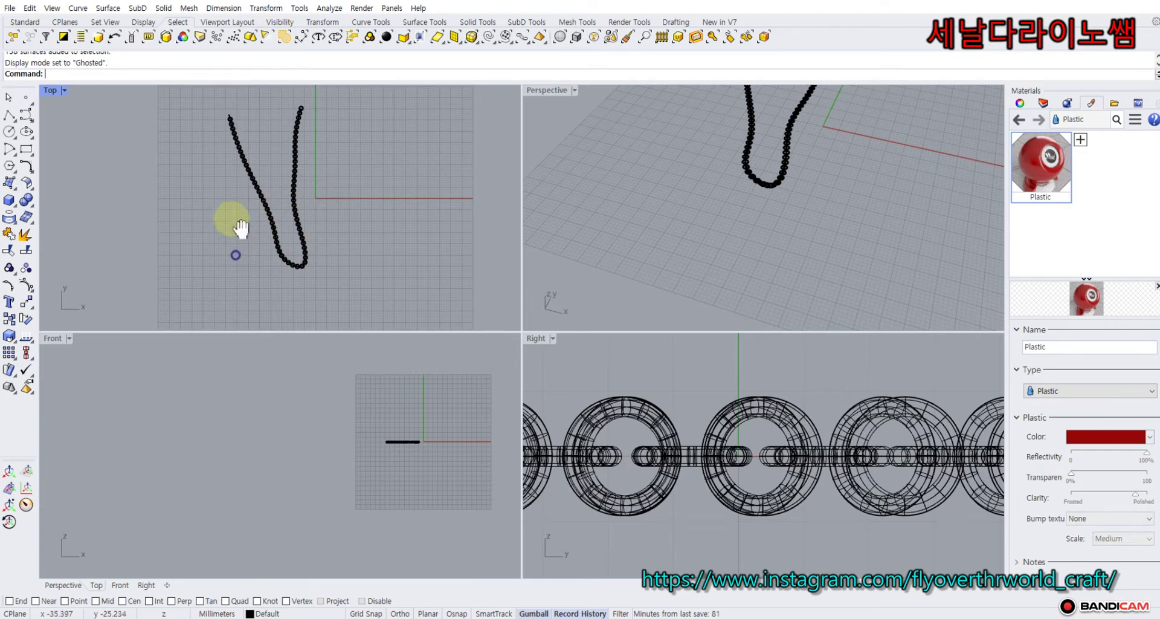
{"action": "right_click_drag", "start_coordinate": [241, 229], "coordinate": [230, 154]}
{"action": "left_click", "coordinate": [18, 215]}
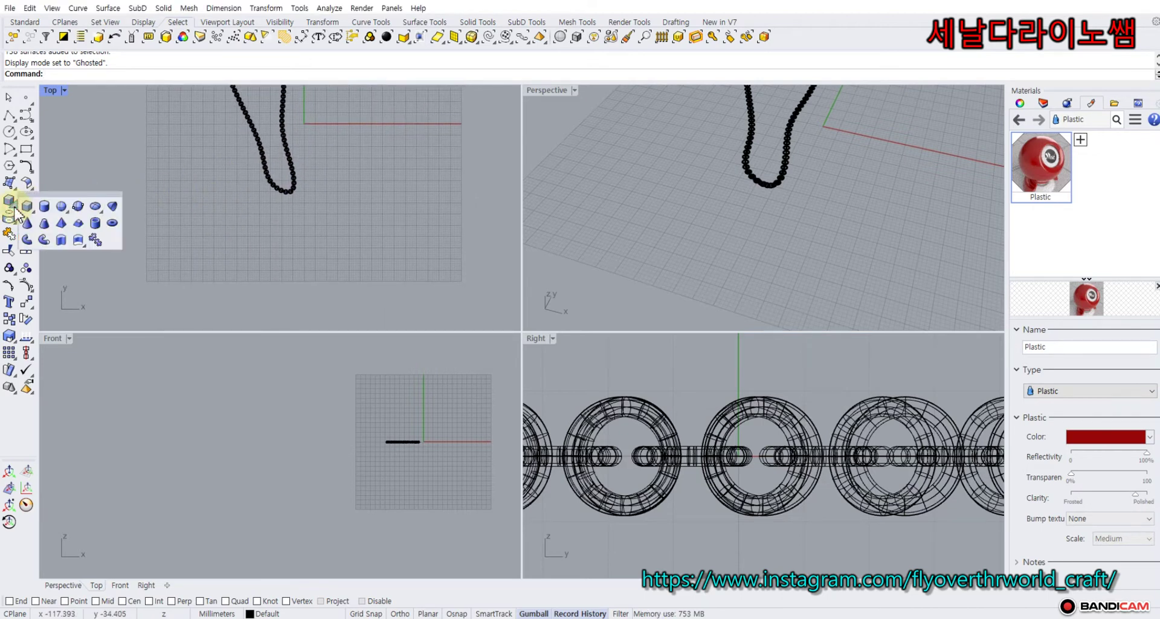
{"action": "left_click", "coordinate": [111, 226]}
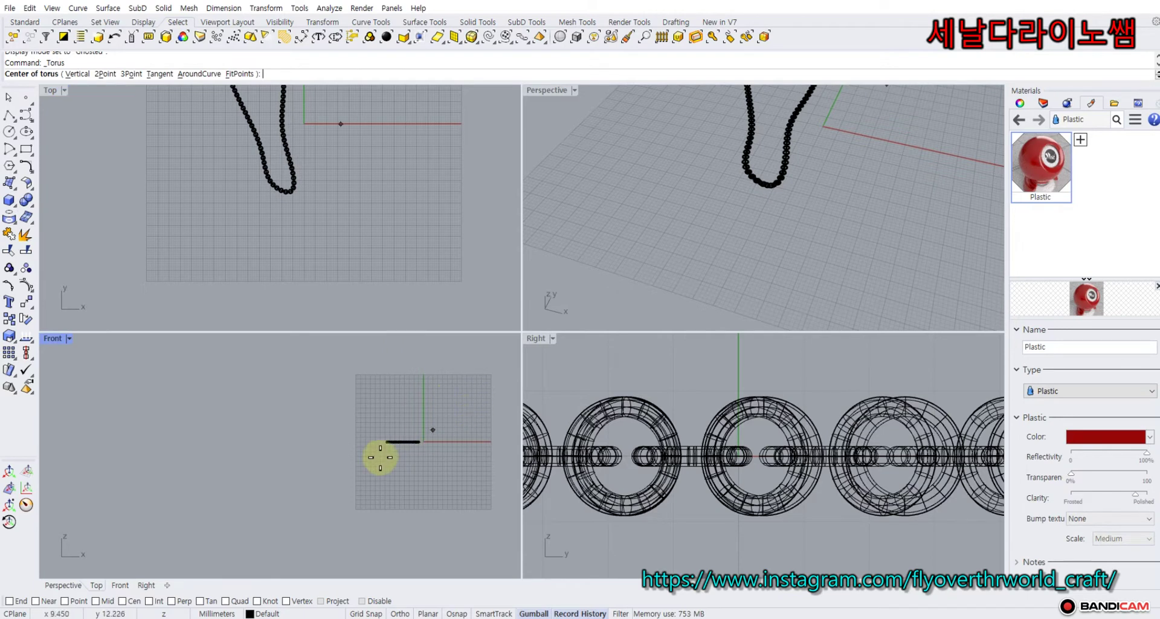
{"action": "scroll", "coordinate": [382, 450], "scroll_direction": "up", "scroll_amount": 6}
{"action": "right_click_drag", "start_coordinate": [275, 433], "coordinate": [172, 455]}
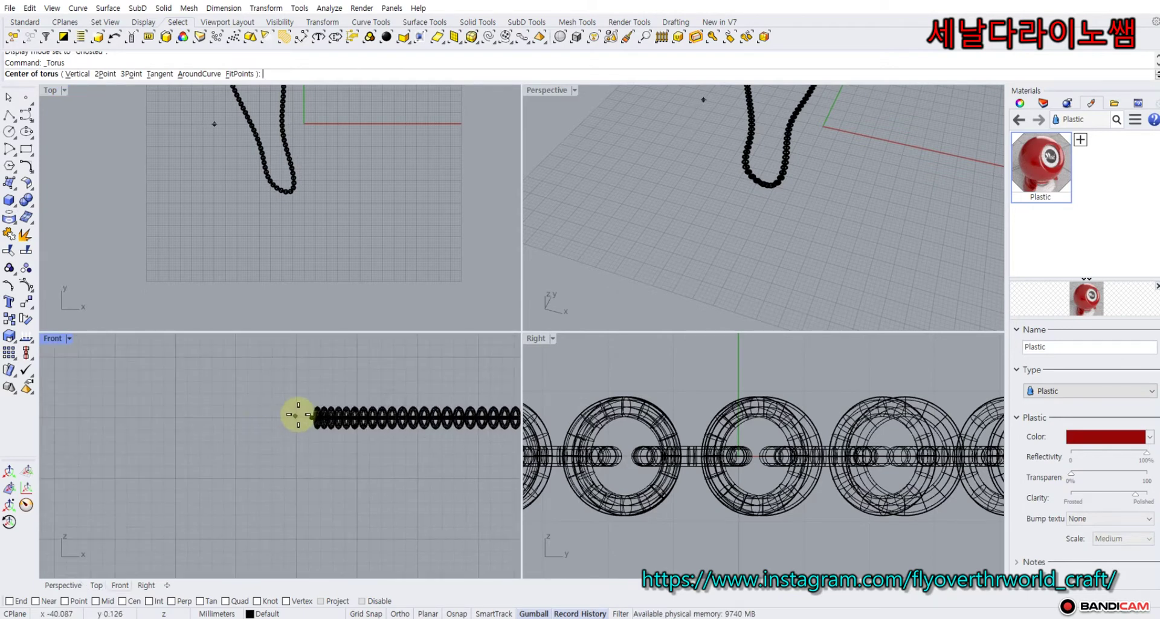
{"action": "left_click", "coordinate": [299, 417]}
{"action": "left_click", "coordinate": [342, 416]}
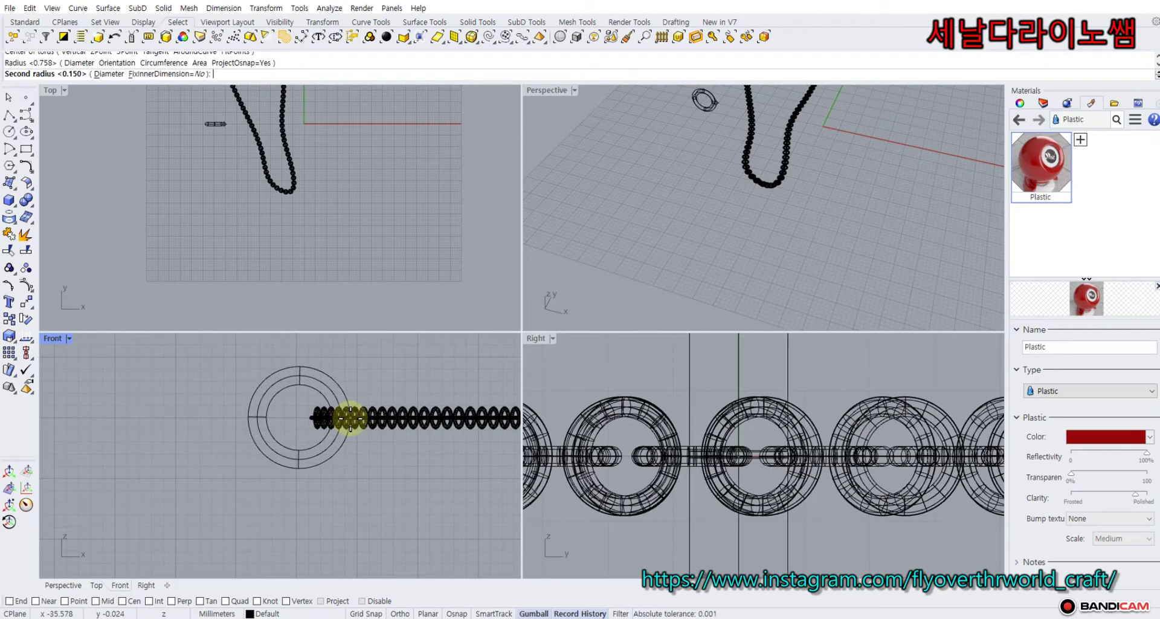
{"action": "left_click", "coordinate": [349, 417]}
- Rotate the large ring 90 degrees in the Top view and move it onto the bottom of the chain's U-shaped bend
{"action": "left_click", "coordinate": [218, 122]}
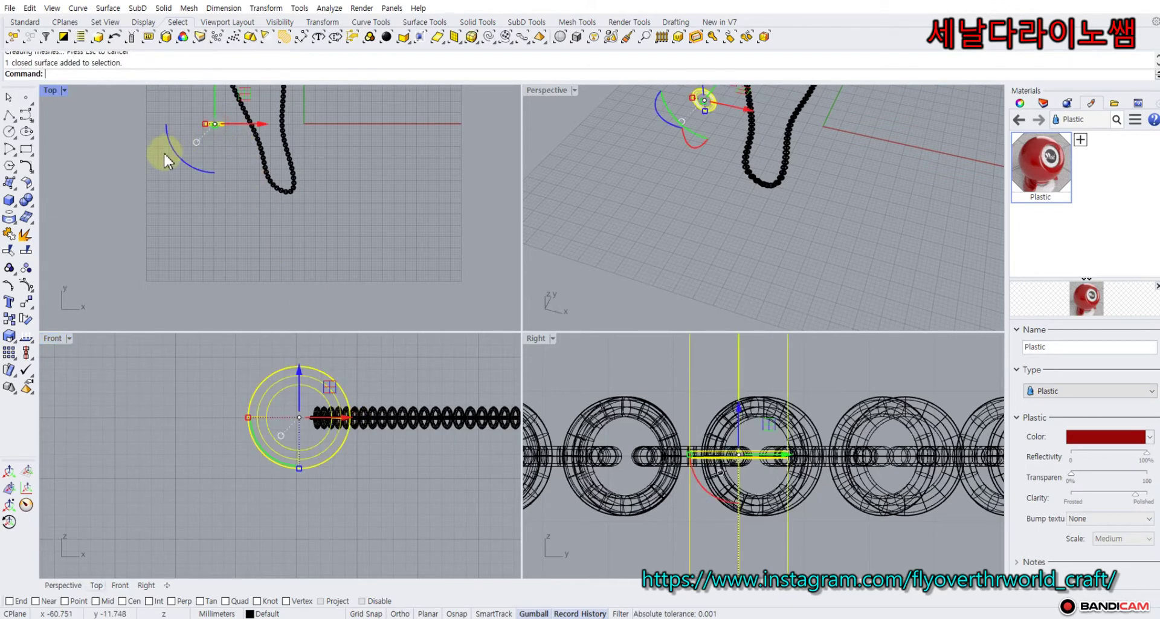
{"action": "right_click_drag", "start_coordinate": [163, 151], "coordinate": [187, 229]}
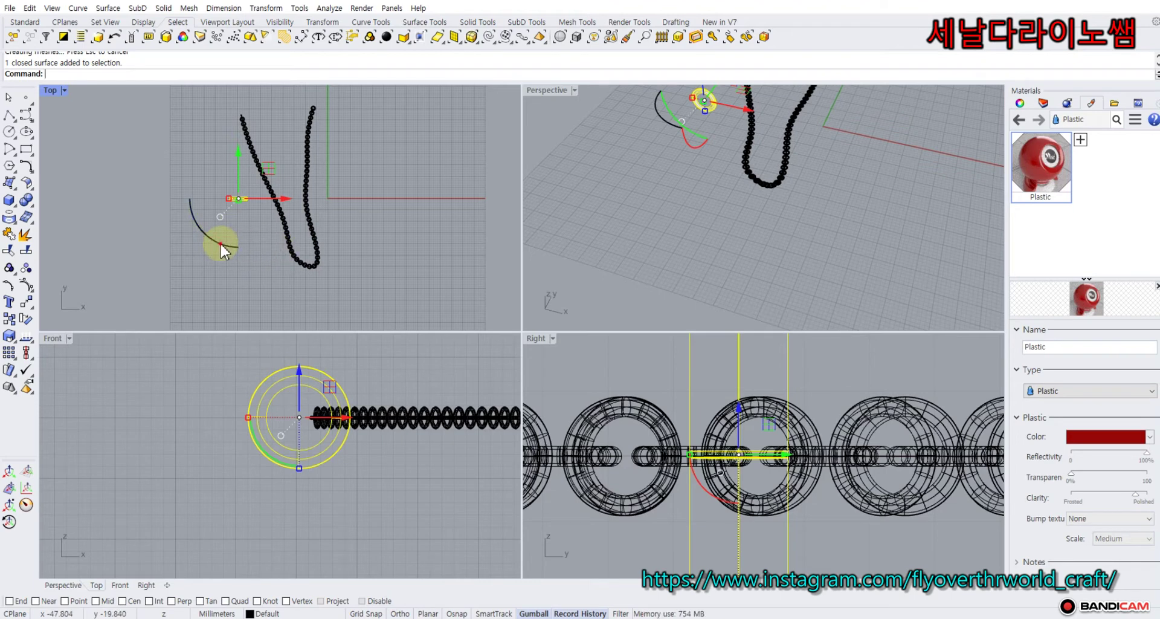
{"action": "left_click_drag", "start_coordinate": [220, 243], "coordinate": [257, 207]}
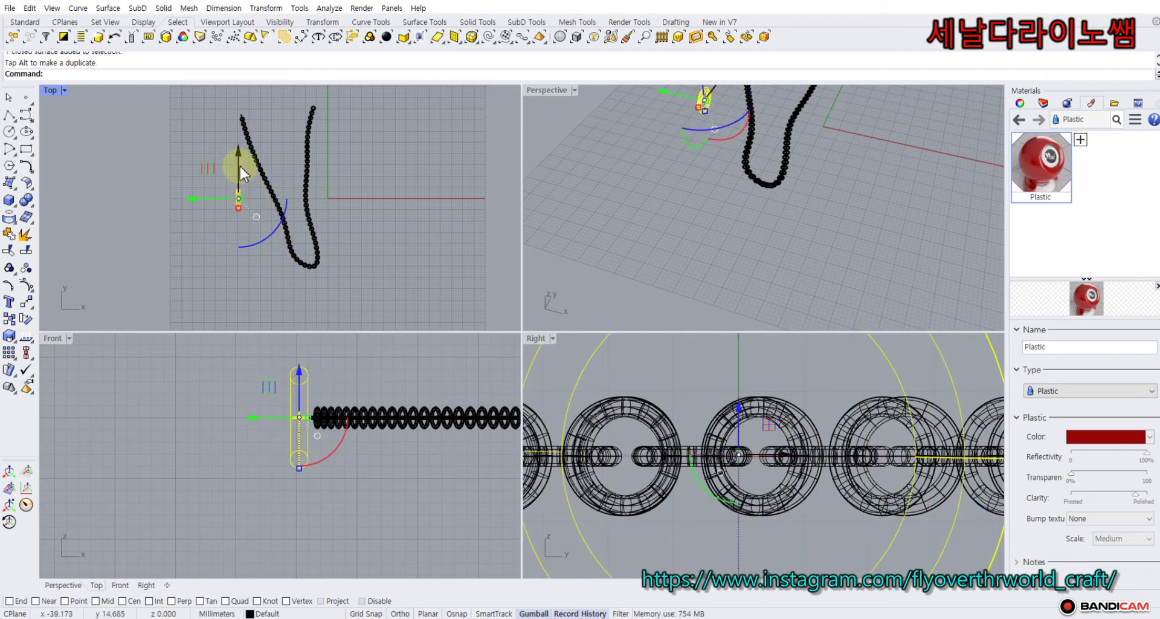
{"action": "left_click_drag", "start_coordinate": [205, 168], "coordinate": [272, 243]}
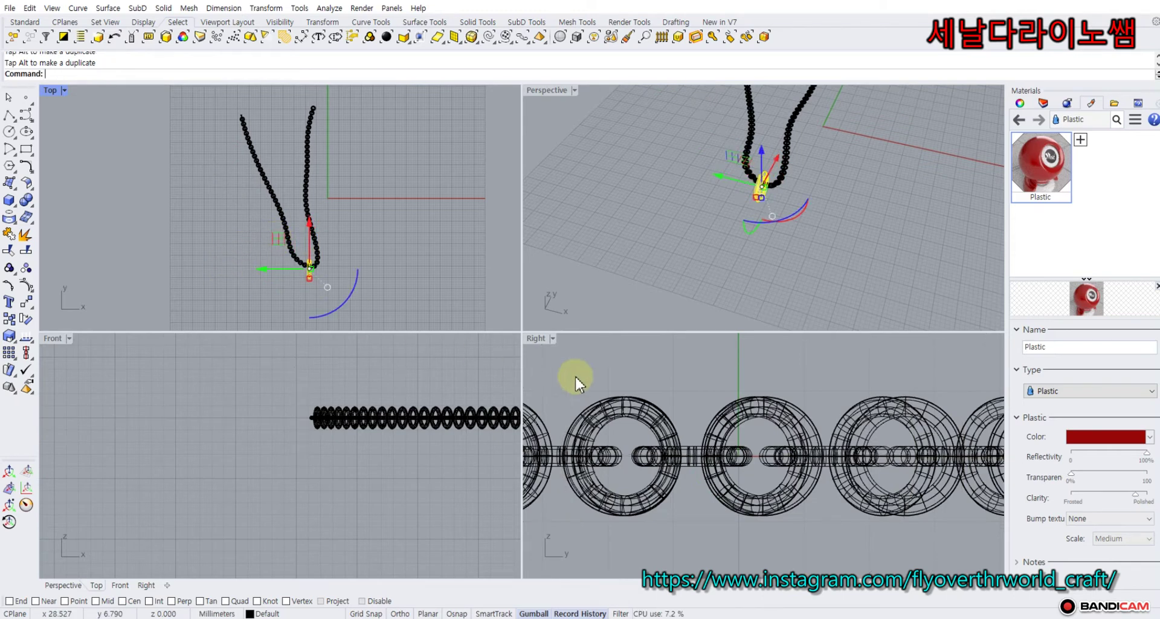
{"action": "scroll", "coordinate": [589, 387], "scroll_direction": "down", "scroll_amount": 20}
{"action": "right_click_drag", "start_coordinate": [601, 400], "coordinate": [796, 431]}
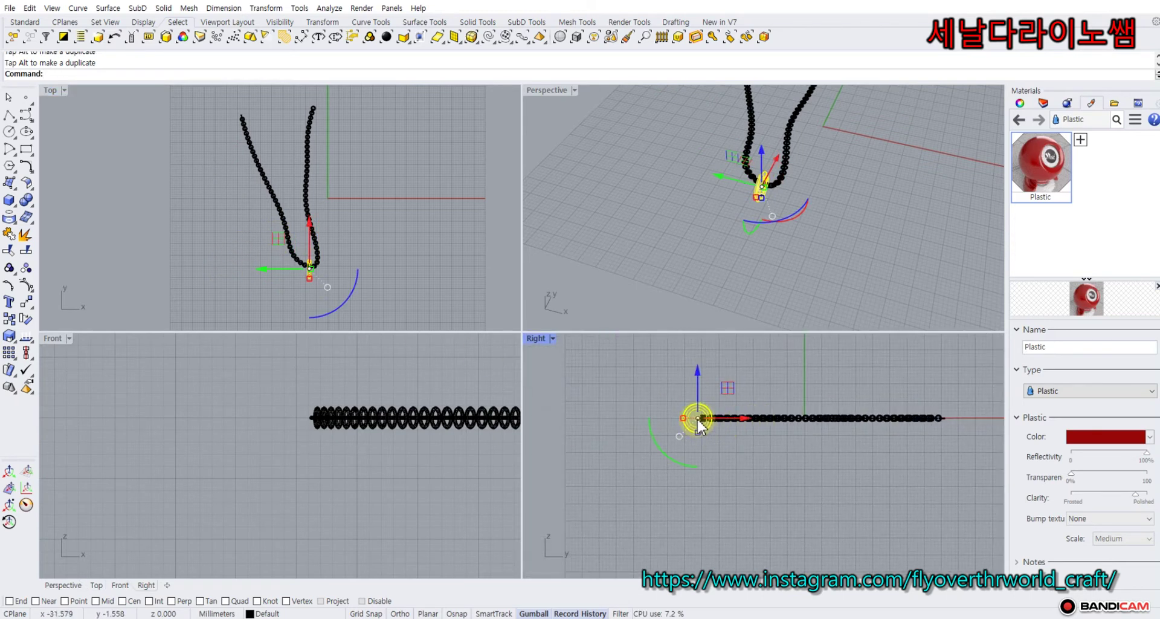
{"action": "scroll", "coordinate": [699, 425], "scroll_direction": "up", "scroll_amount": 5}
{"action": "left_click", "coordinate": [719, 214]}
{"action": "scroll", "coordinate": [694, 214], "scroll_direction": "up", "scroll_amount": 3}
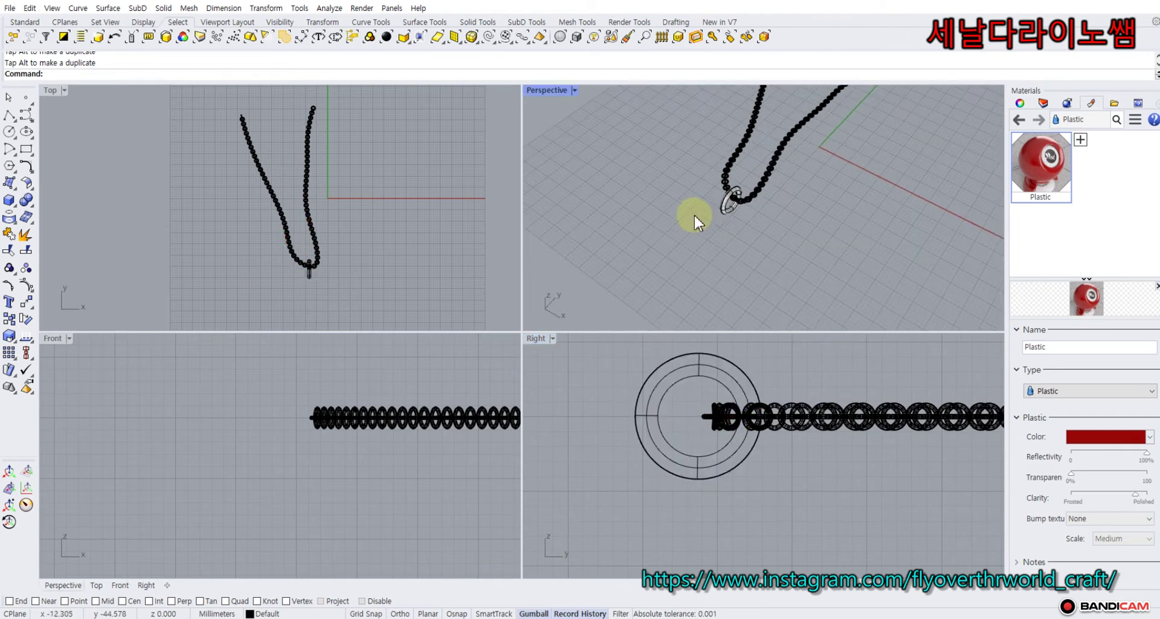
- Assign the red Plastic material to the large ring at the chain's bend and clear the selection
{"action": "scroll", "coordinate": [729, 197], "scroll_direction": "up", "scroll_amount": 3}
{"action": "scroll", "coordinate": [713, 195], "scroll_direction": "down", "scroll_amount": 2}
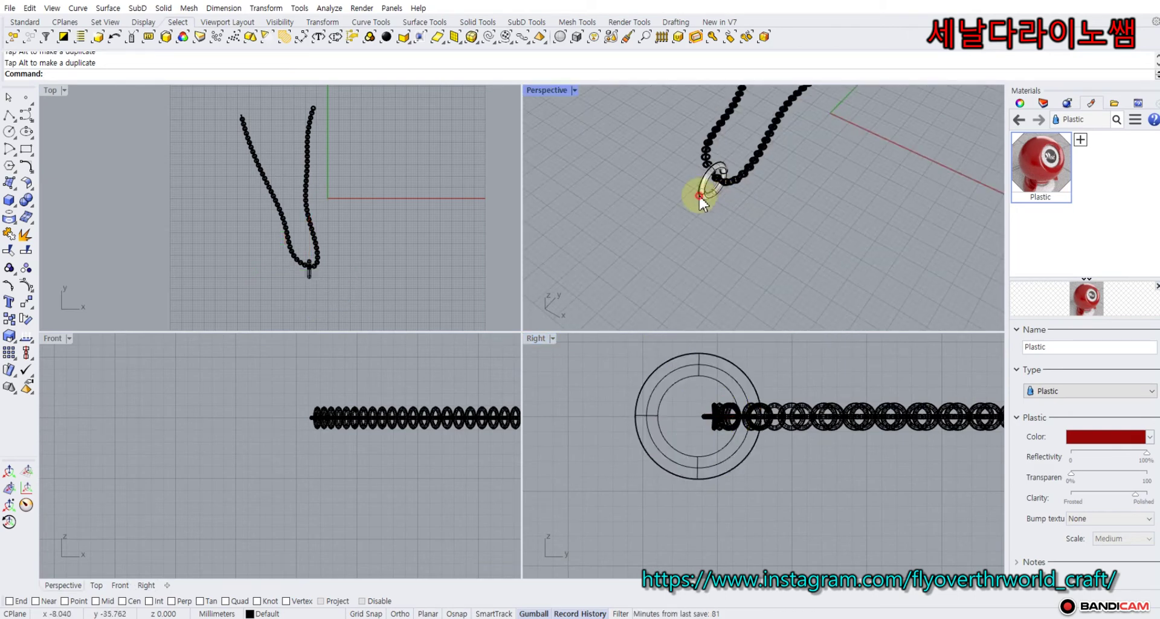
{"action": "left_click", "coordinate": [699, 194]}
{"action": "right_click", "coordinate": [1034, 145]}
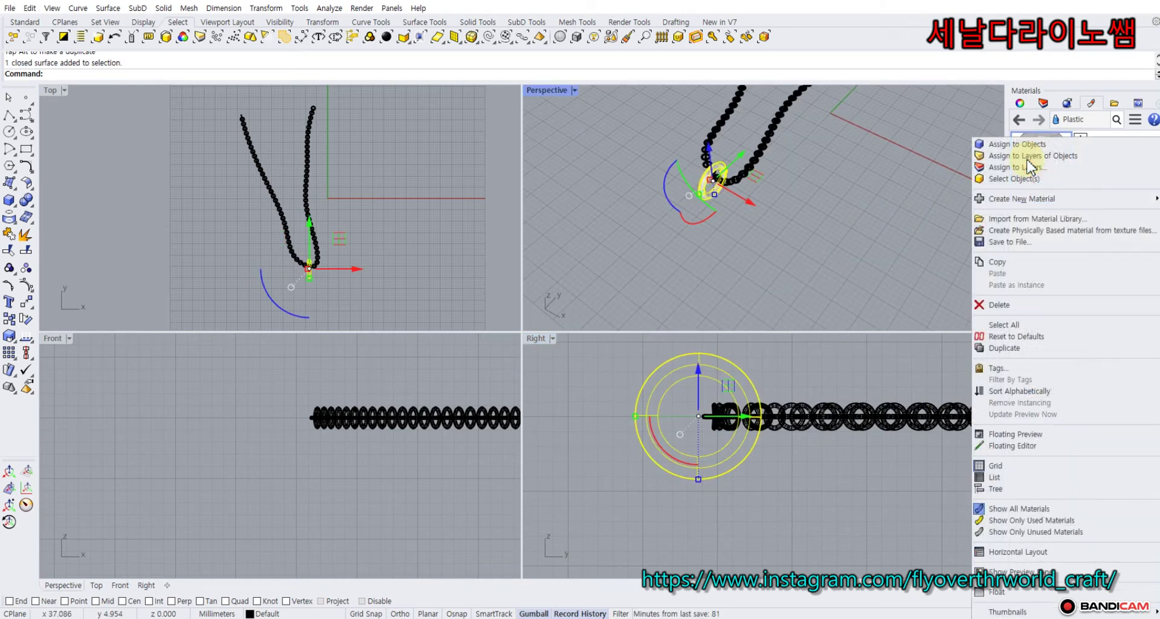
{"action": "left_click", "coordinate": [1017, 143]}
{"action": "left_click", "coordinate": [604, 238]}
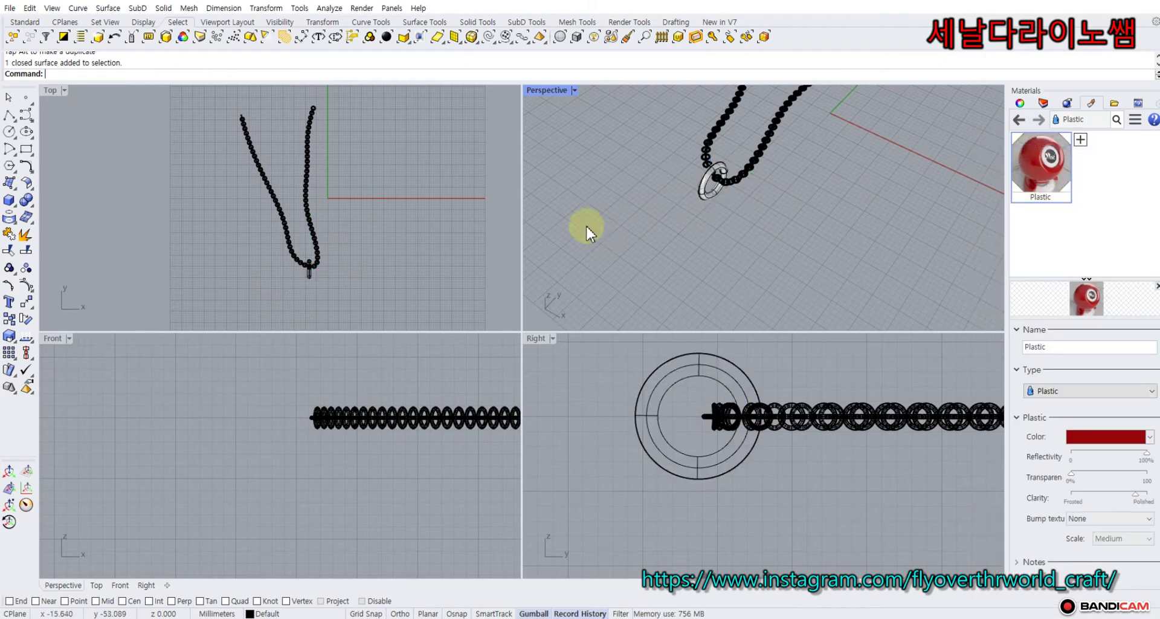
- Draw a flattened, nearly round ellipsoid centred below the large ring in the Top view, with a vertical half-axis of about 3.6 mm
{"action": "right_click_drag", "start_coordinate": [406, 218], "coordinate": [411, 182]}
{"action": "scroll", "coordinate": [312, 213], "scroll_direction": "up", "scroll_amount": 10}
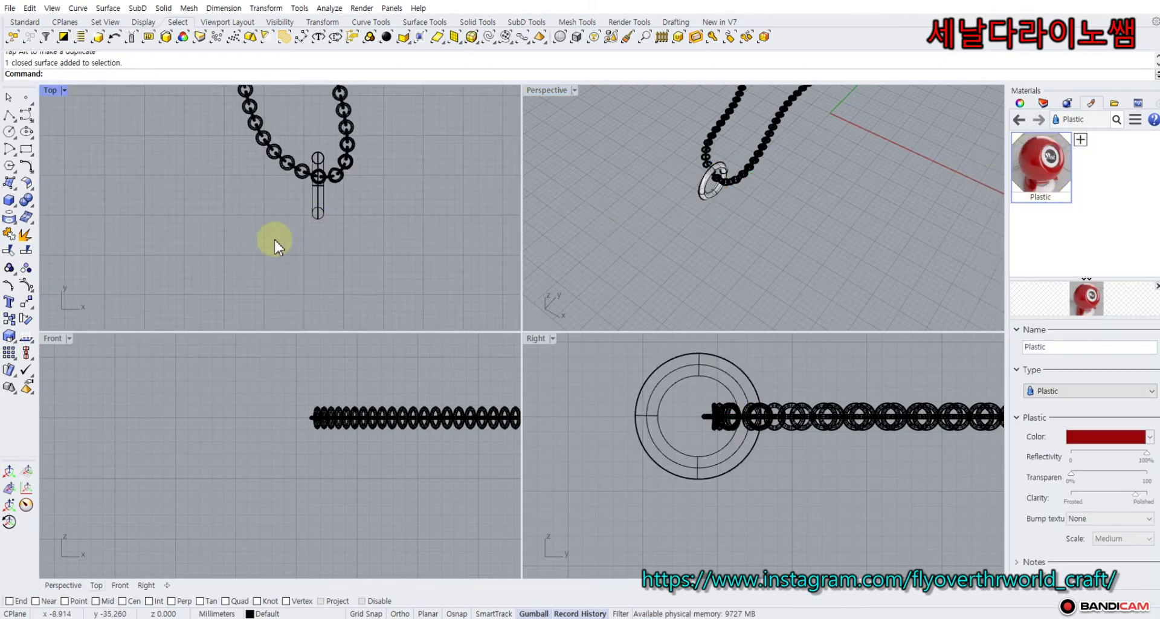
{"action": "right_click_drag", "start_coordinate": [264, 241], "coordinate": [246, 177]}
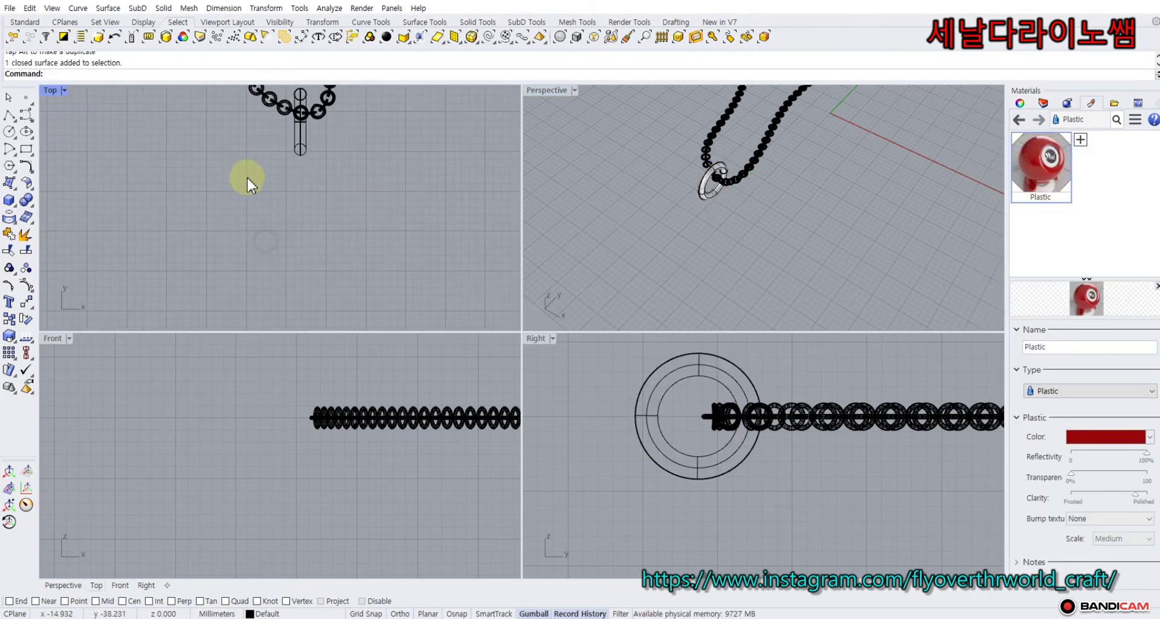
{"action": "left_click", "coordinate": [11, 204]}
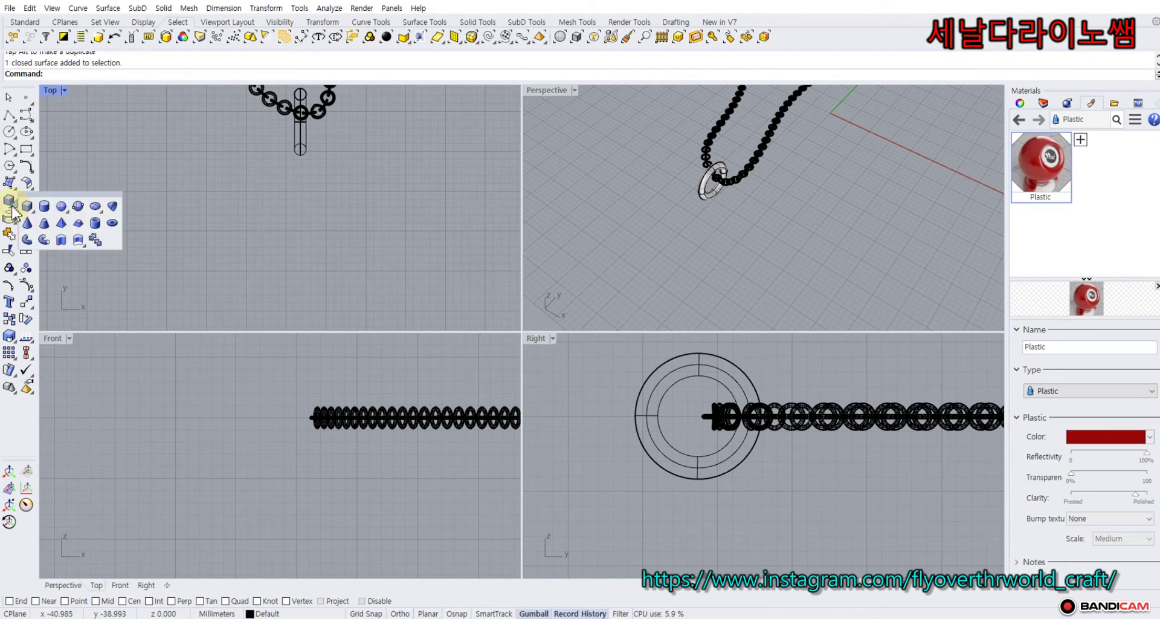
{"action": "left_click", "coordinate": [91, 206]}
{"action": "left_click", "coordinate": [300, 192]}
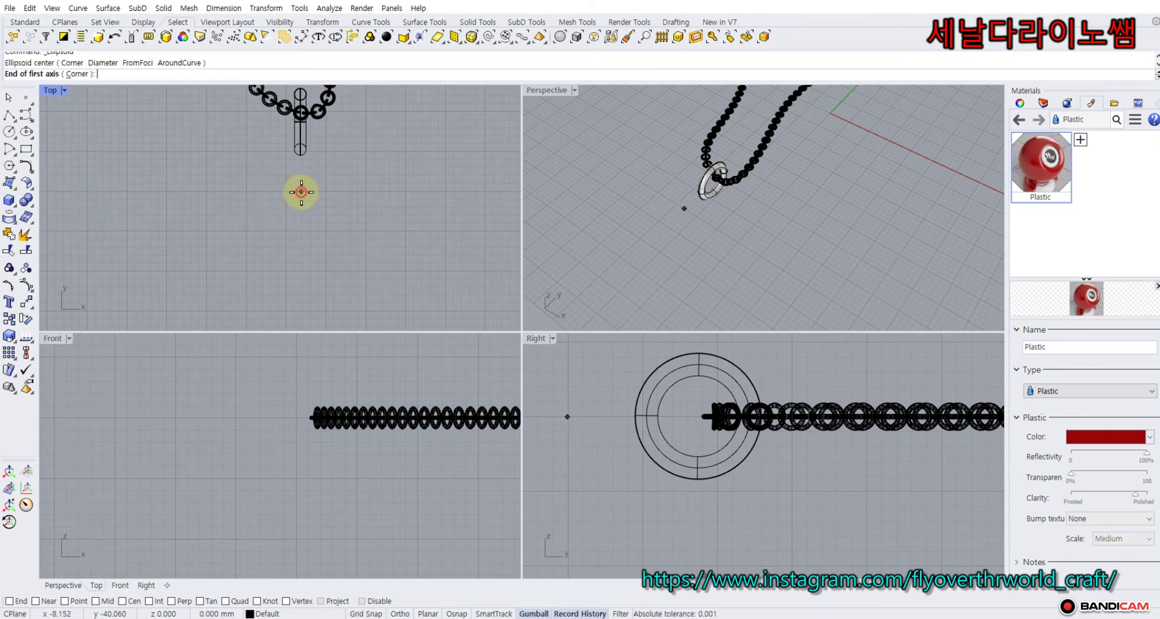
{"action": "key", "text": "F8"}
{"action": "left_click", "coordinate": [357, 191]}
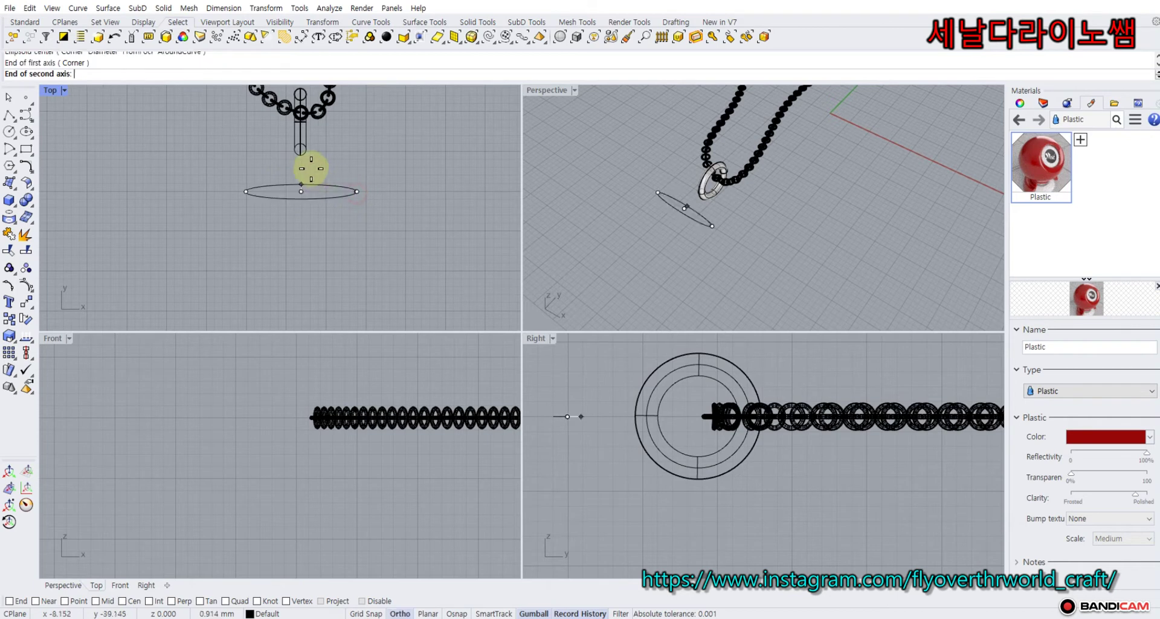
{"action": "left_click", "coordinate": [302, 140]}
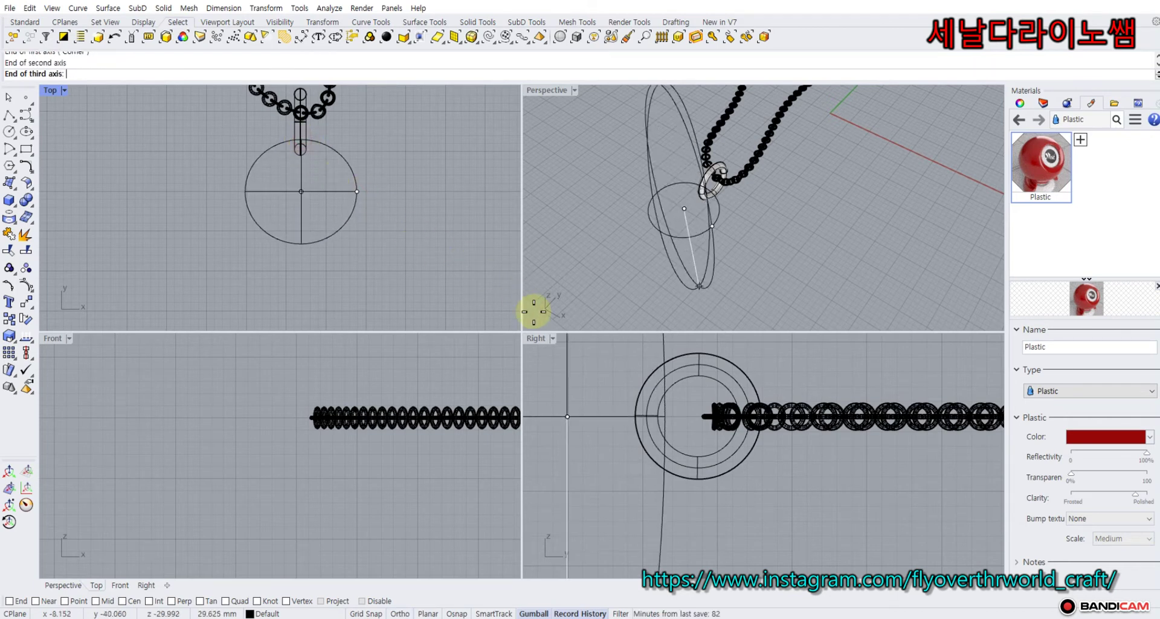
{"action": "left_click", "coordinate": [560, 360]}
- Move the ellipsoid slightly toward the chain so it overlaps the lower end of the large ring
{"action": "left_click", "coordinate": [336, 228]}
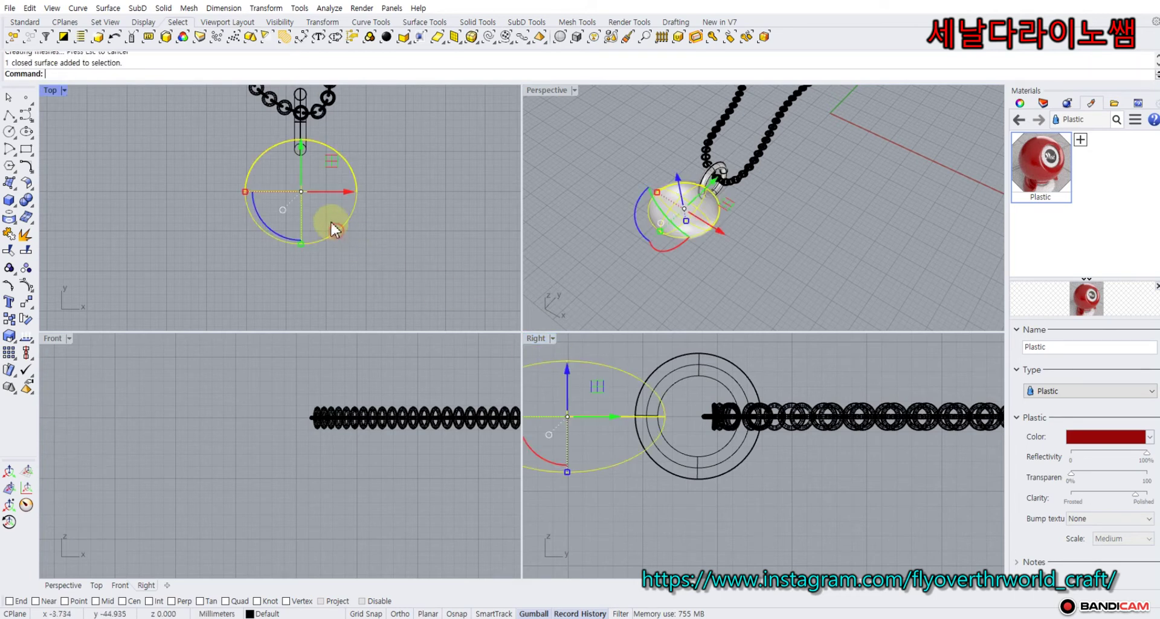
{"action": "left_click_drag", "start_coordinate": [331, 176], "coordinate": [330, 157]}
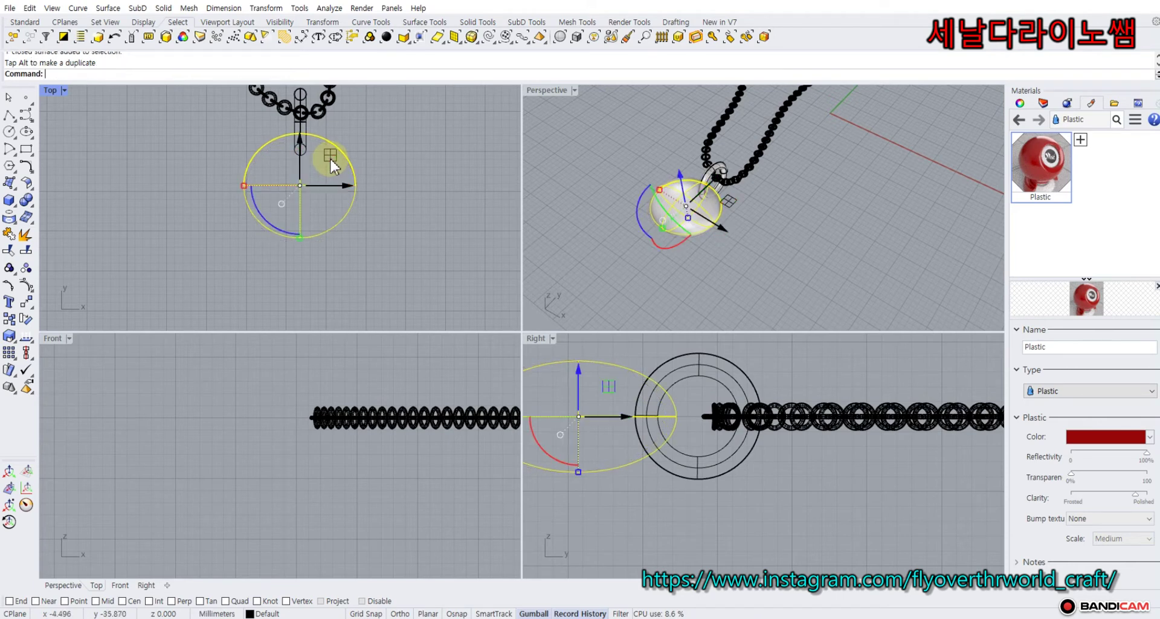
{"action": "left_click", "coordinate": [596, 195]}
{"action": "right_click_drag", "start_coordinate": [596, 196], "coordinate": [585, 210]}
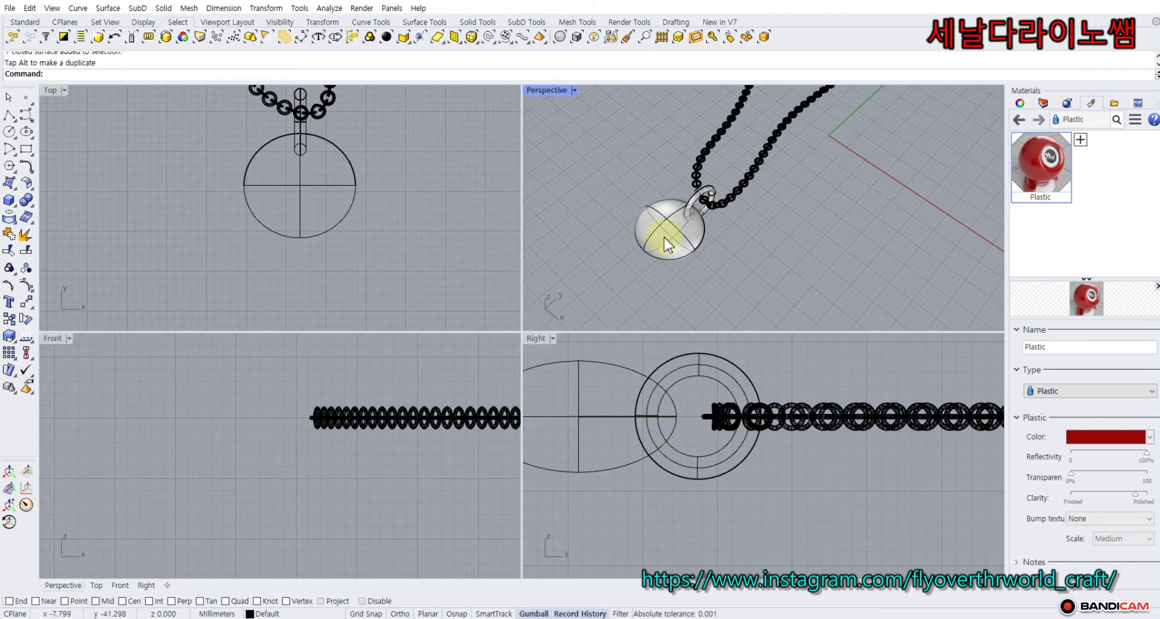
{"action": "scroll", "coordinate": [686, 224], "scroll_direction": "up", "scroll_amount": 8}
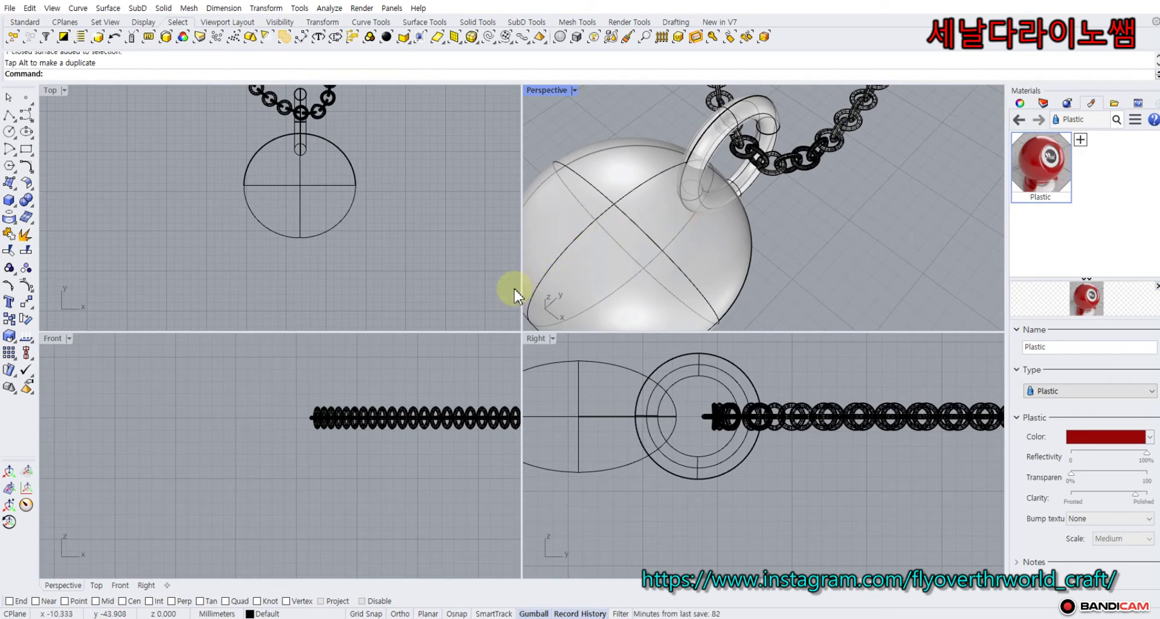
- Offset the large ring's surface outward as a solid with round corners to create a slightly thicker ring around it
{"action": "left_click", "coordinate": [675, 369]}
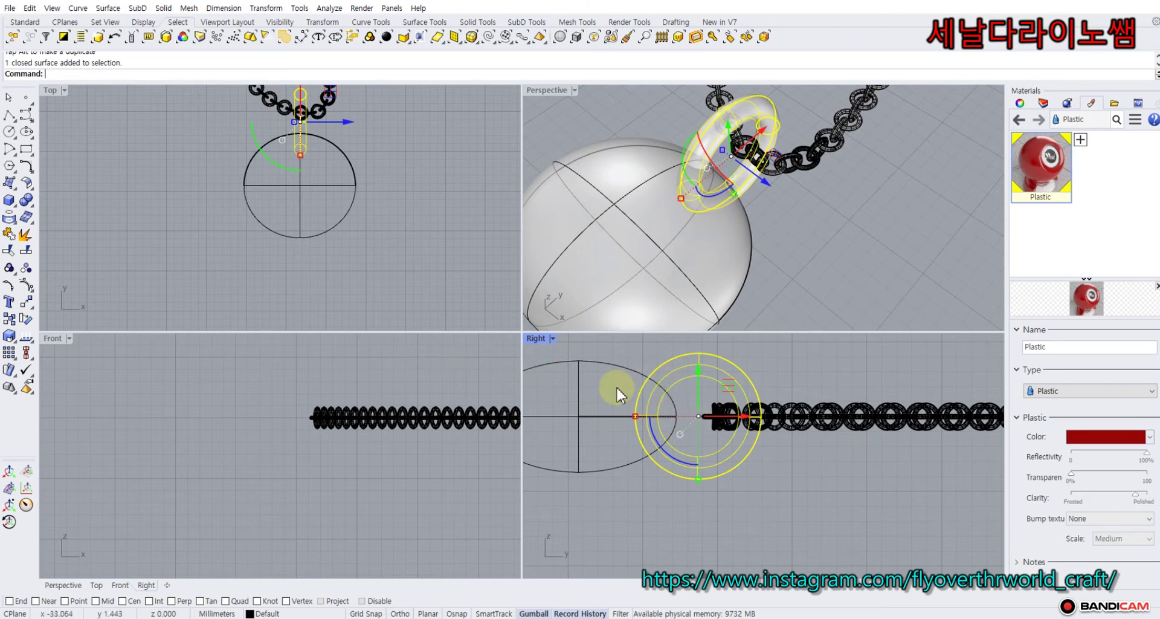
{"action": "left_click", "coordinate": [252, 382]}
{"action": "left_click", "coordinate": [688, 368]}
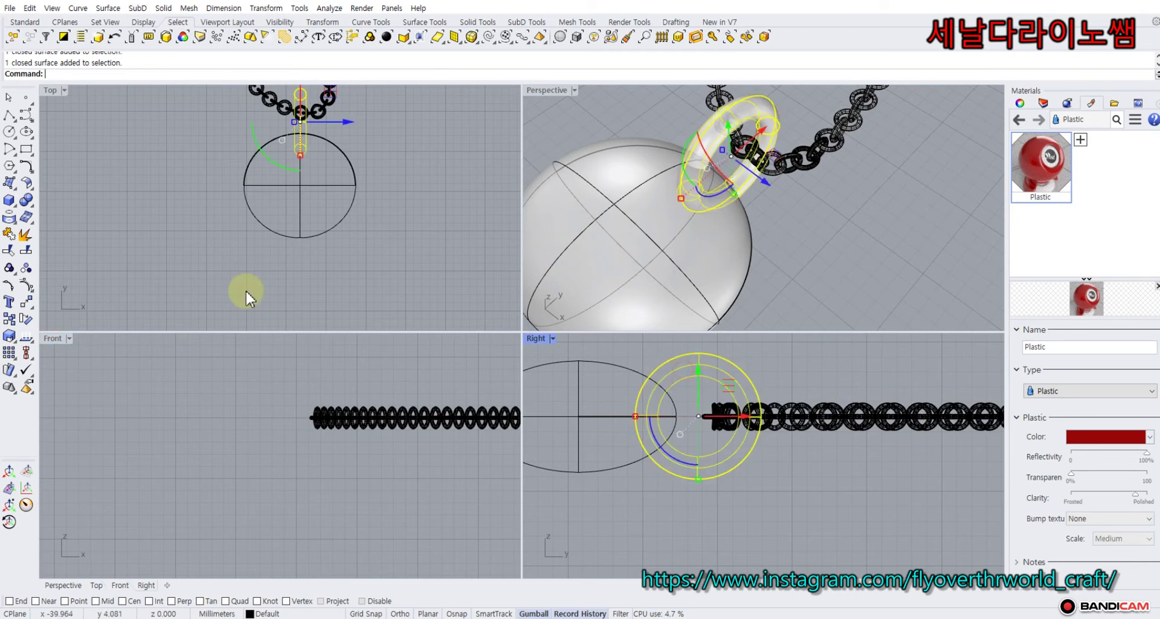
{"action": "left_click", "coordinate": [28, 186]}
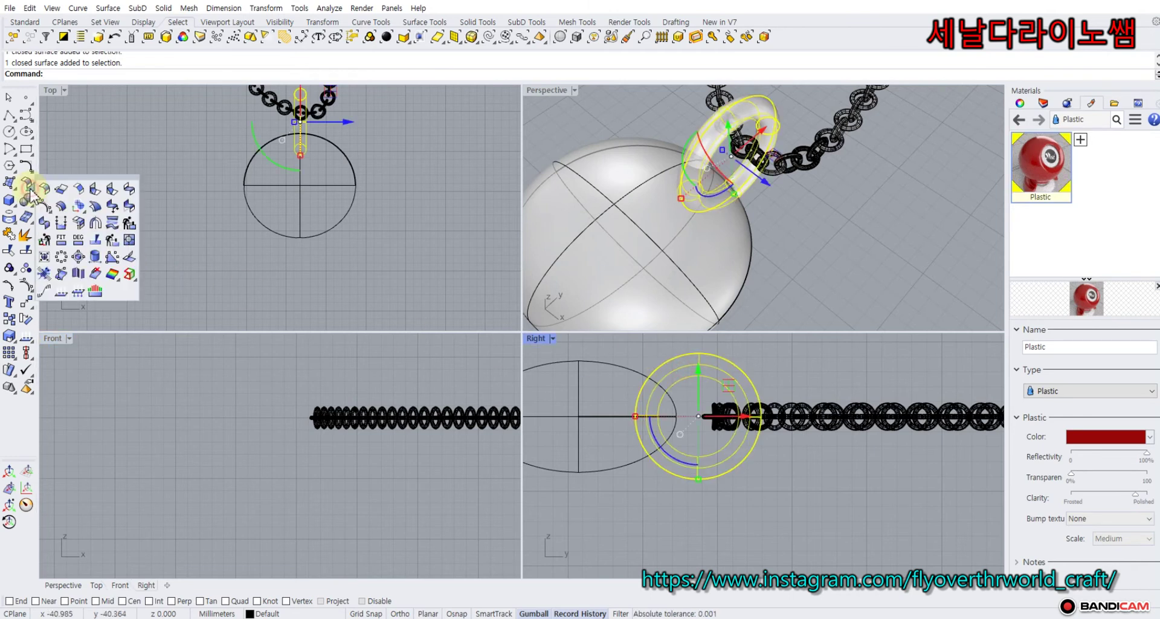
{"action": "left_click", "coordinate": [61, 207]}
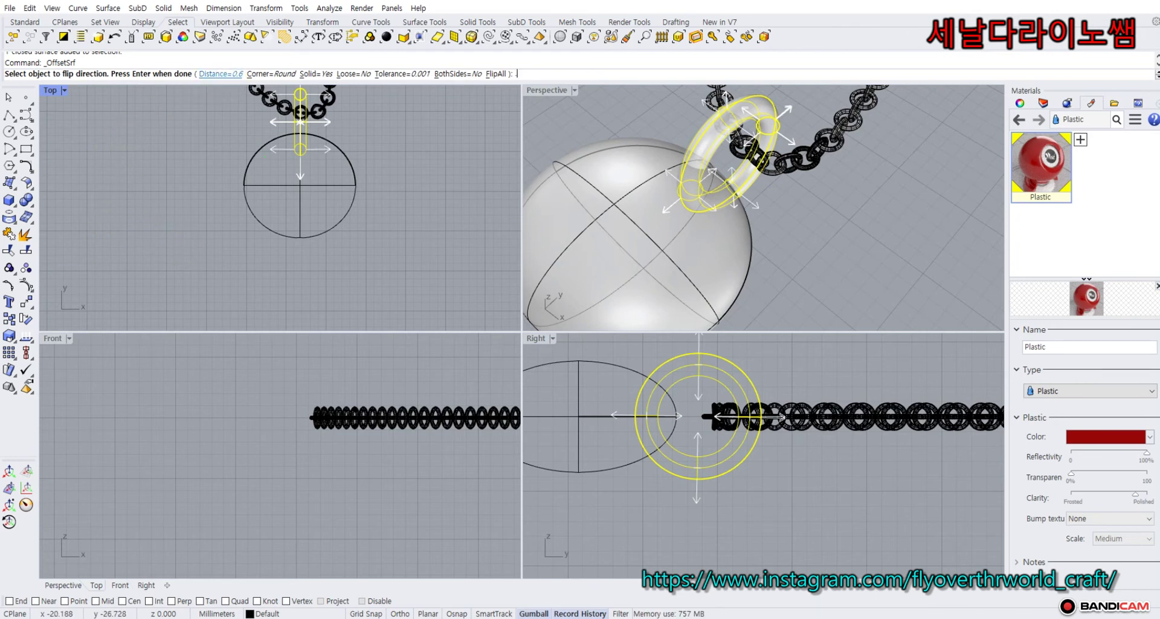
{"action": "key", "text": "Return"}
{"action": "key", "text": "Return"}
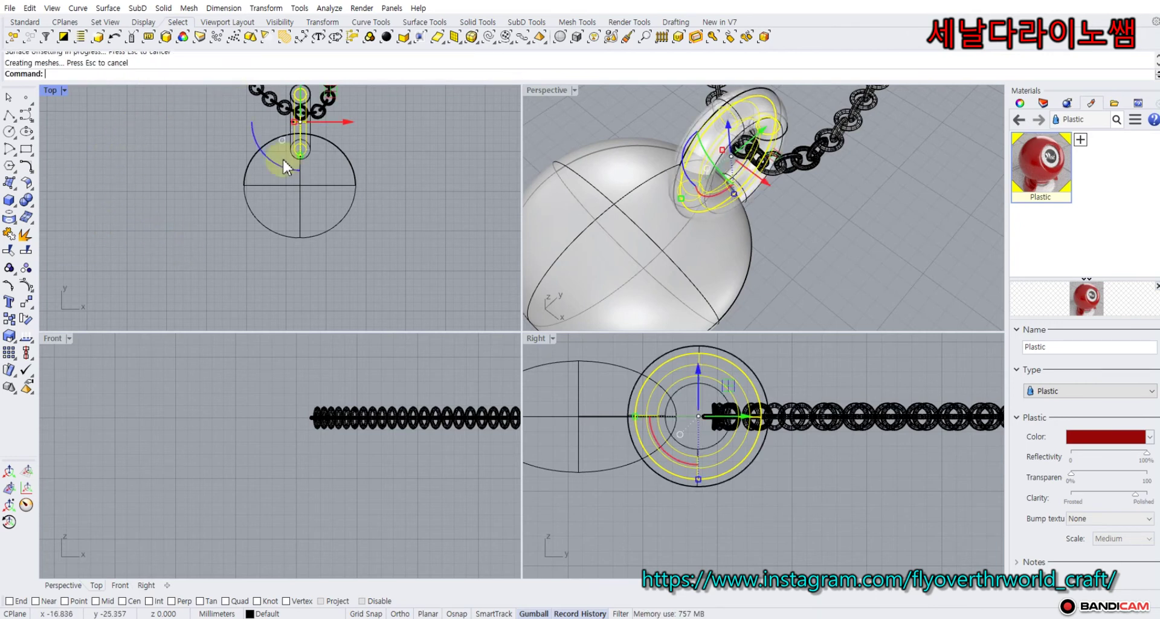
- Move the ellipsoid a little farther into the rings along the chain's direction and clear the selection
{"action": "left_click", "coordinate": [682, 390]}
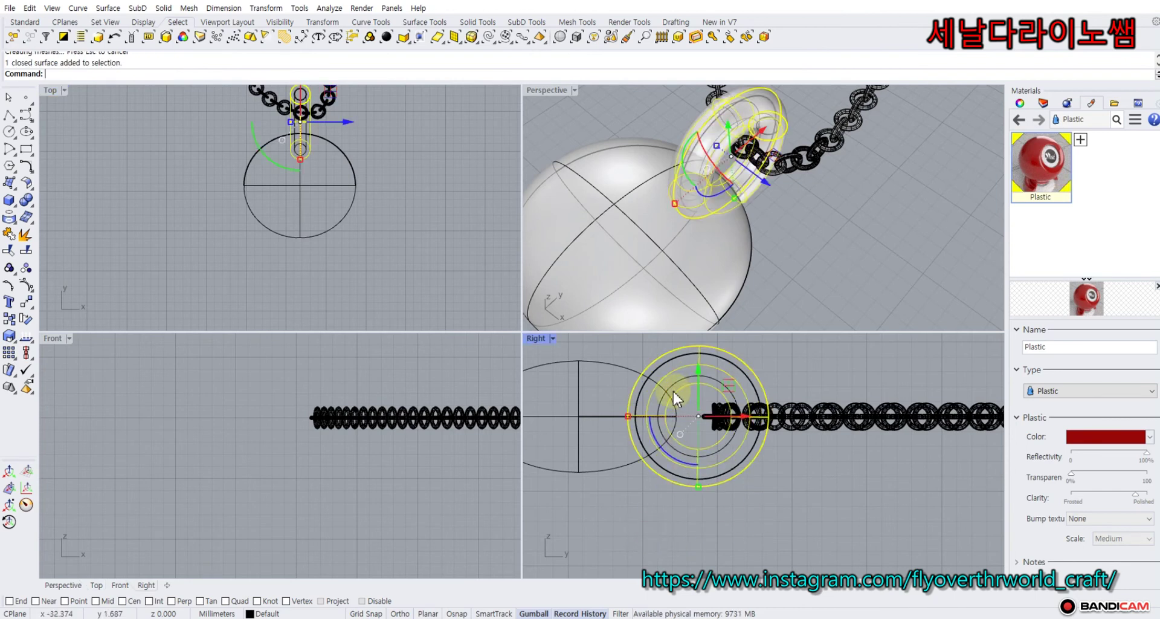
{"action": "left_click", "coordinate": [610, 490]}
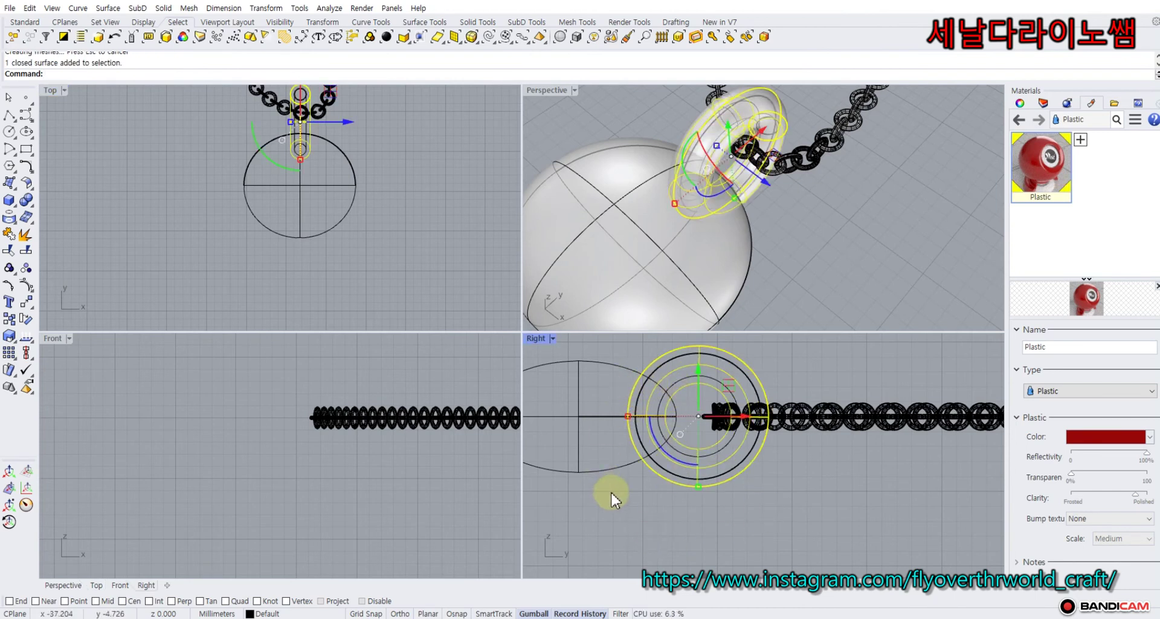
{"action": "left_click", "coordinate": [575, 422]}
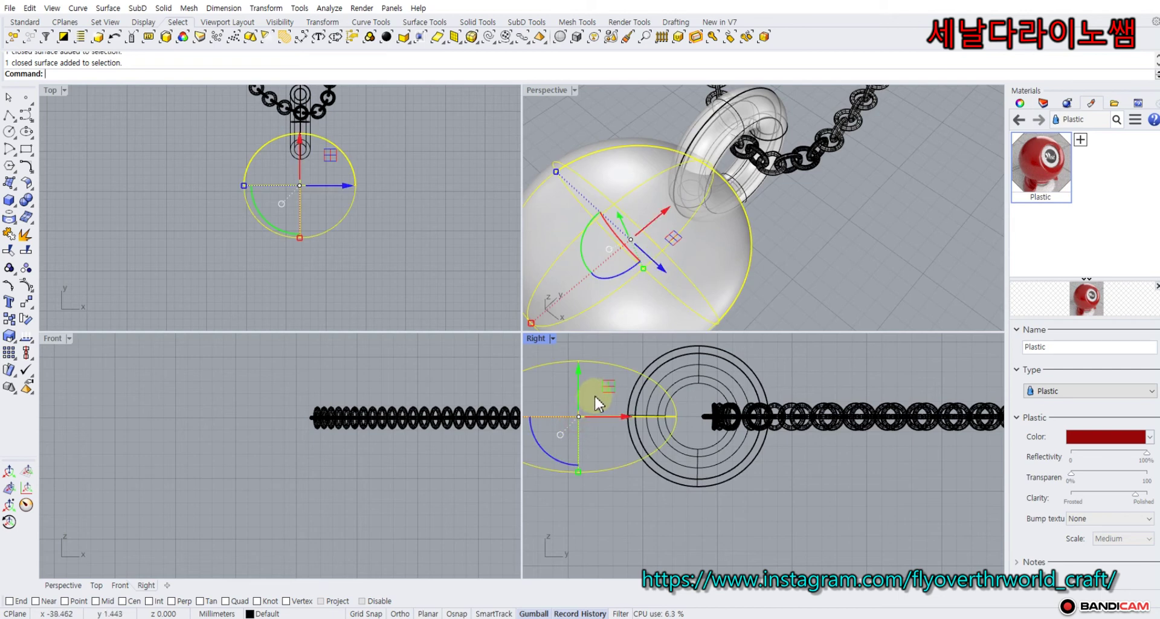
{"action": "left_click_drag", "start_coordinate": [624, 416], "coordinate": [633, 426]}
{"action": "left_click", "coordinate": [632, 505]}
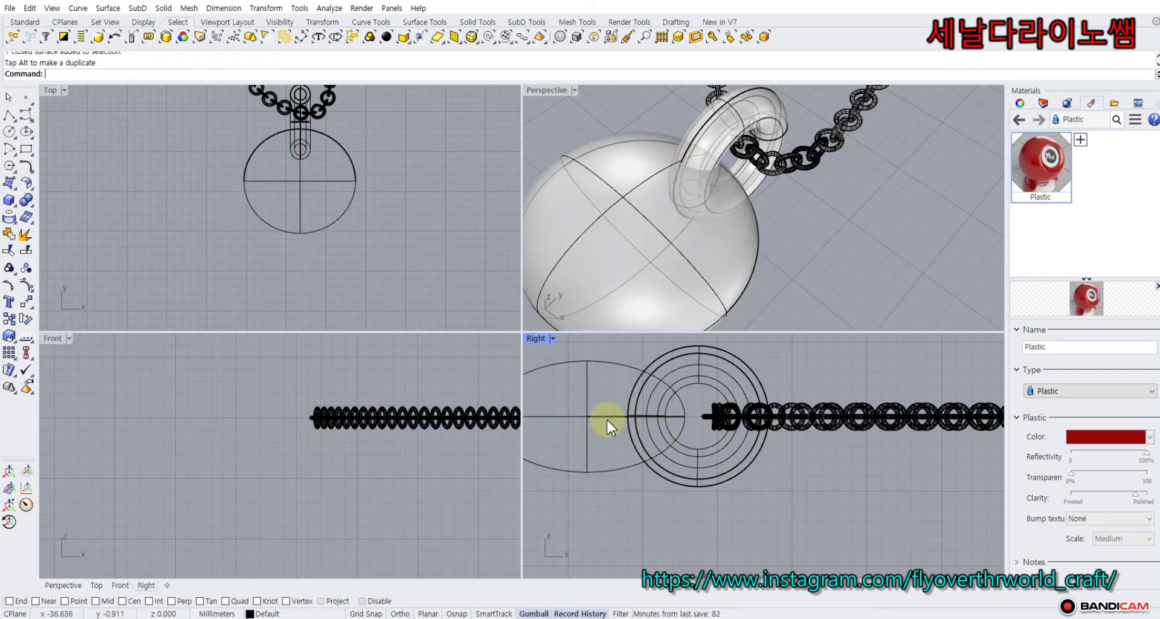
- Subtract the thicker offset ring from the ellipsoid with Boolean Difference, leaving a clearance channel around the large ring
{"action": "left_click", "coordinate": [604, 416]}
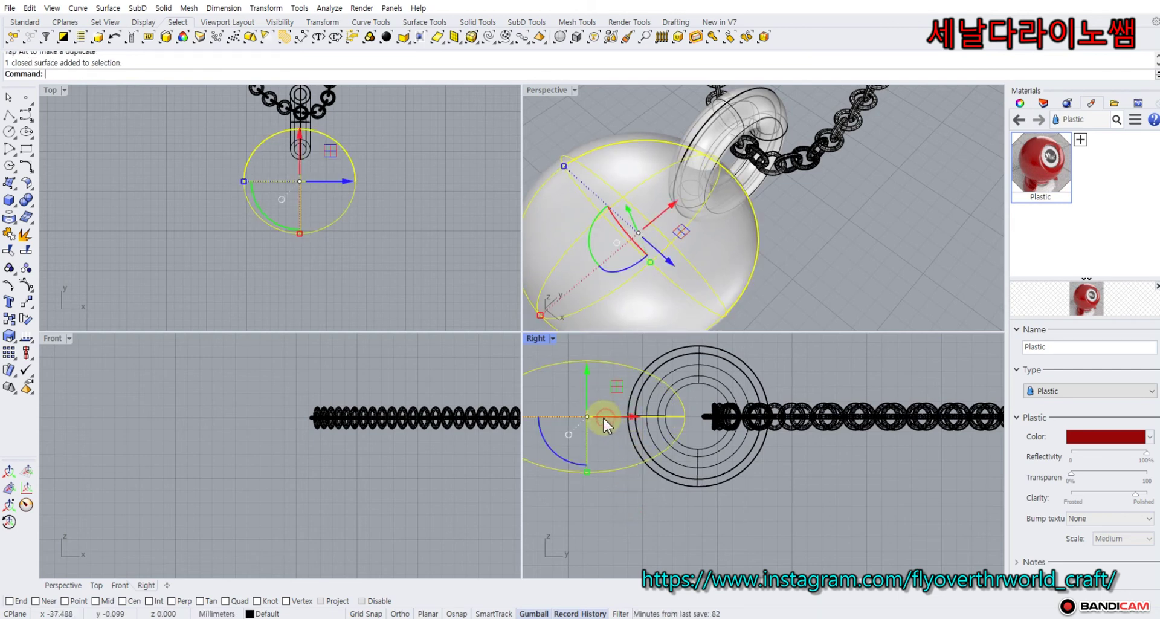
{"action": "left_click", "coordinate": [31, 213]}
{"action": "left_click", "coordinate": [60, 208]}
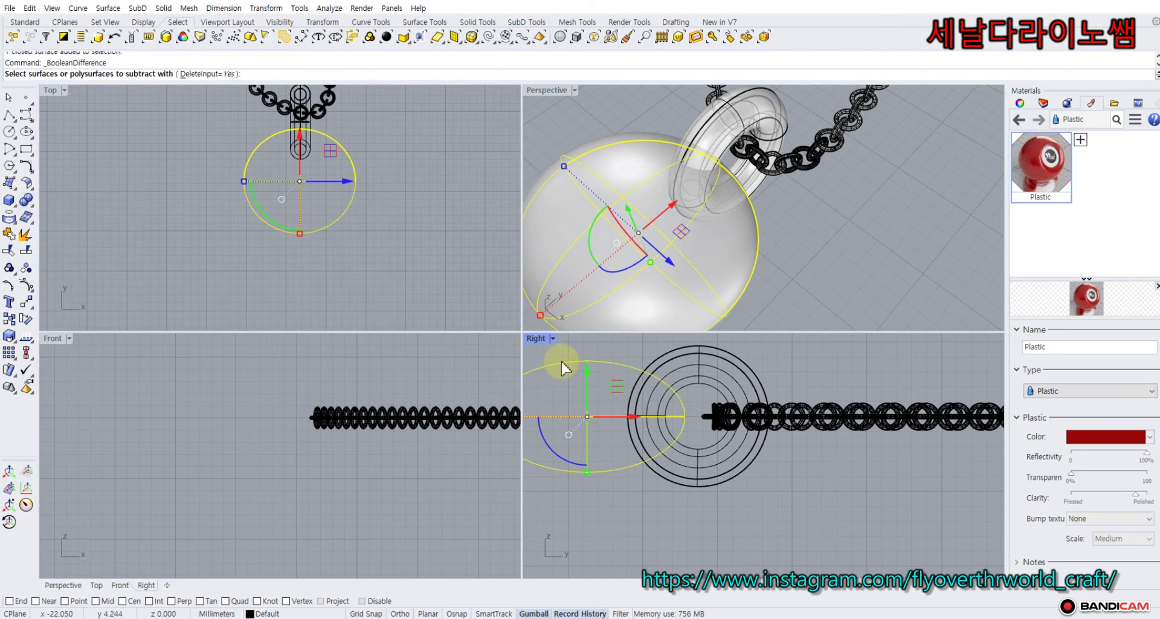
{"action": "left_click", "coordinate": [663, 353]}
{"action": "right_click", "coordinate": [810, 359]}
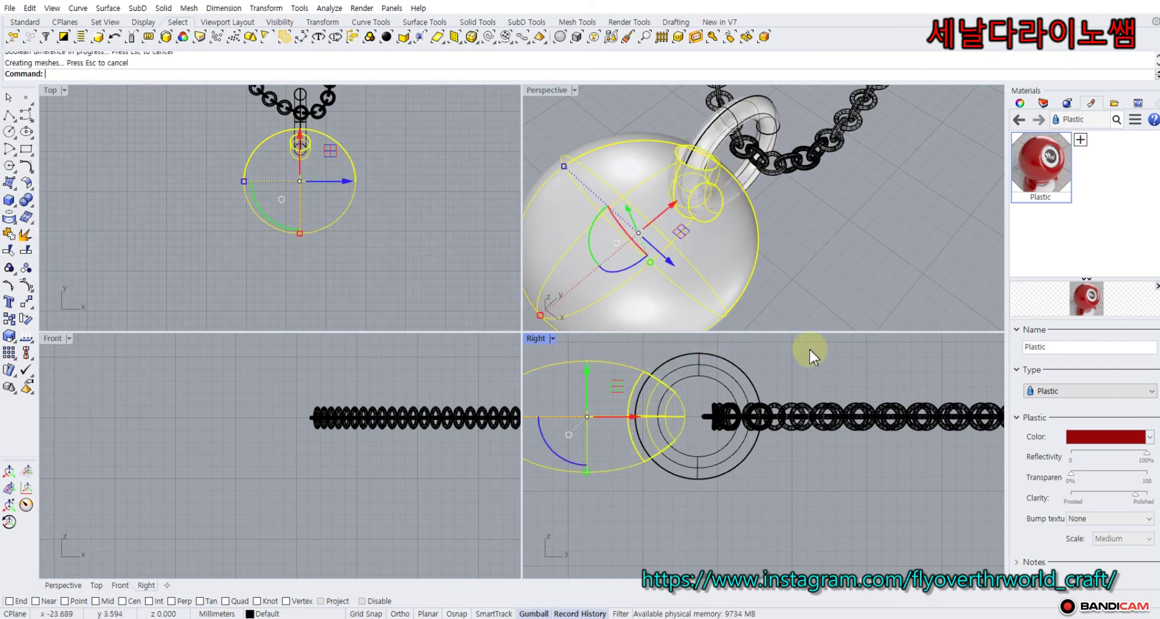
{"action": "left_click", "coordinate": [807, 289]}
{"action": "scroll", "coordinate": [785, 278], "scroll_direction": "down", "scroll_amount": 5}
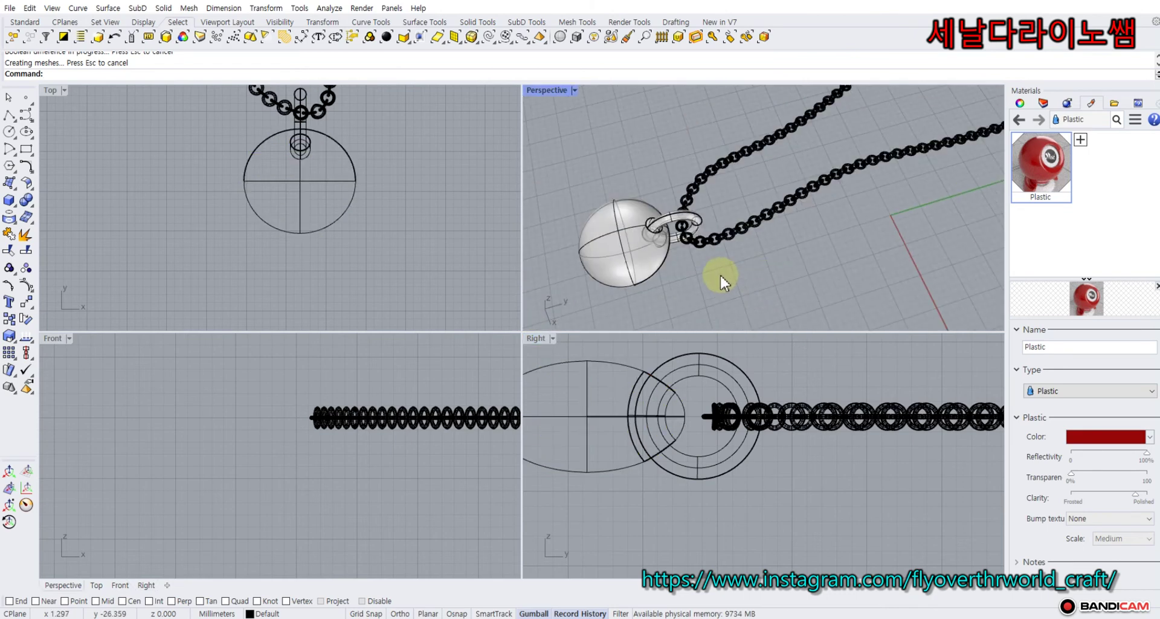
{"action": "right_click_drag", "start_coordinate": [721, 277], "coordinate": [745, 265]}
- Fillet both rim edges of the ring hole in the ellipsoid with a radius of 0.3
{"action": "left_click", "coordinate": [676, 240]}
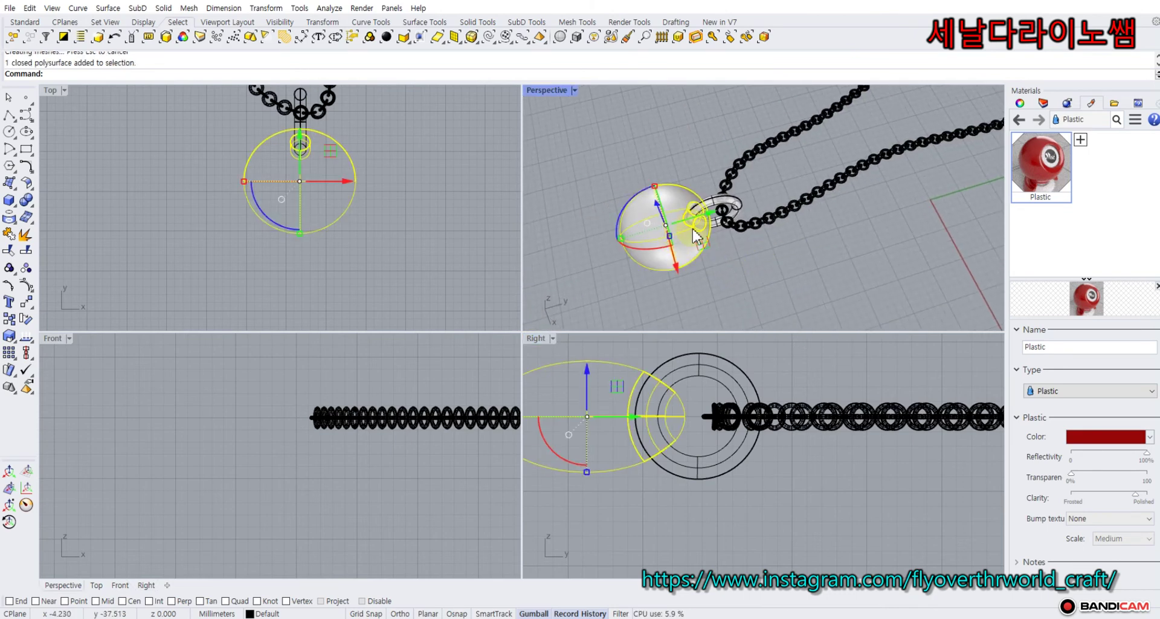
{"action": "scroll", "coordinate": [688, 177], "scroll_direction": "up", "scroll_amount": 8}
{"action": "left_click", "coordinate": [696, 188]}
{"action": "scroll", "coordinate": [696, 189], "scroll_direction": "down", "scroll_amount": 5}
{"action": "scroll", "coordinate": [707, 261], "scroll_direction": "up", "scroll_amount": 4}
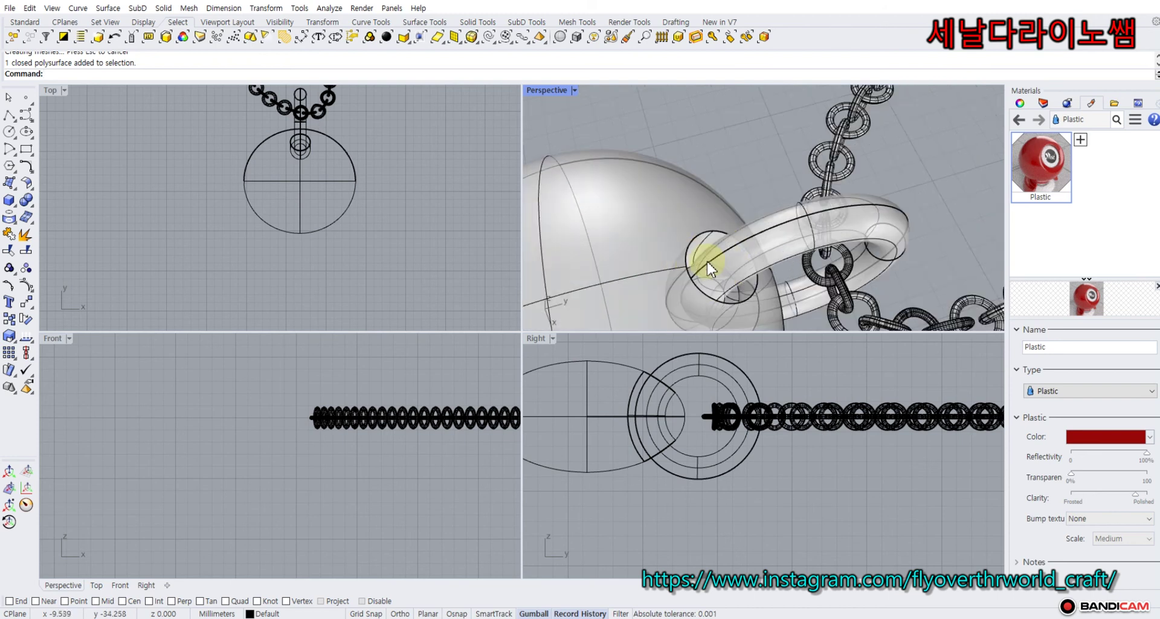
{"action": "left_click", "coordinate": [29, 207]}
{"action": "left_click", "coordinate": [134, 225]}
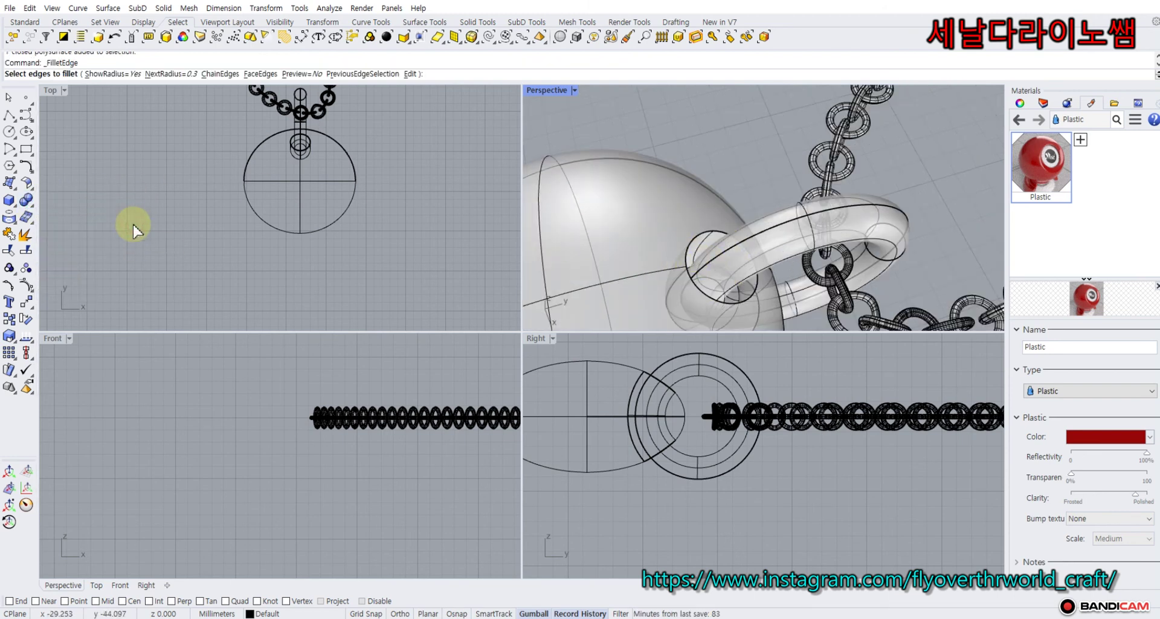
{"action": "left_click", "coordinate": [697, 237]}
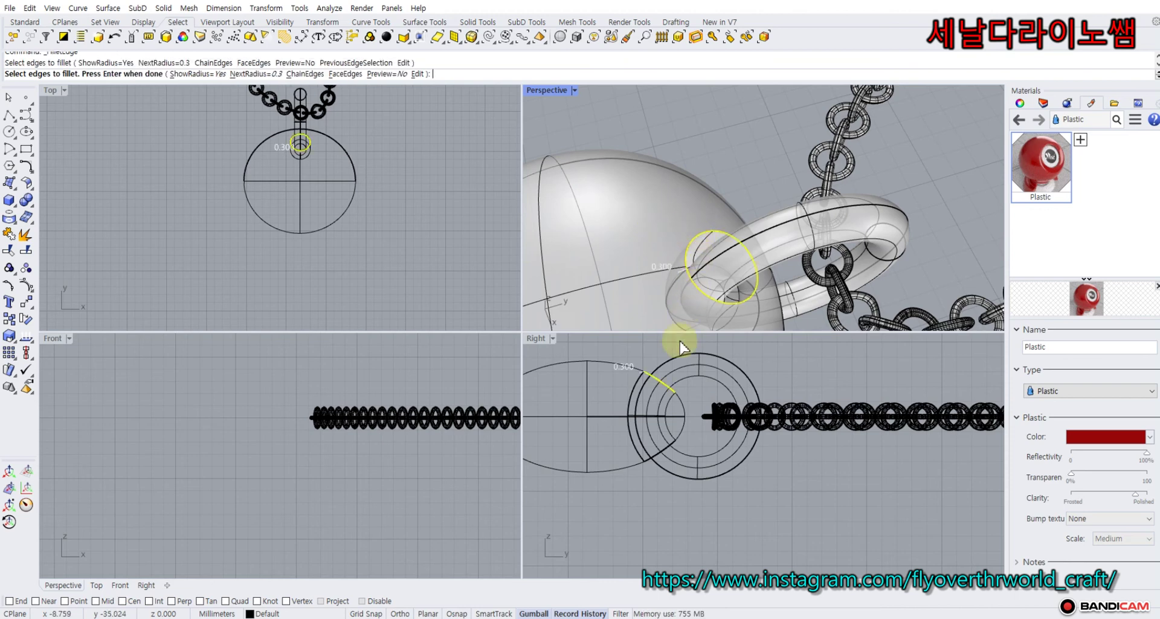
{"action": "scroll", "coordinate": [688, 270], "scroll_direction": "down", "scroll_amount": 10}
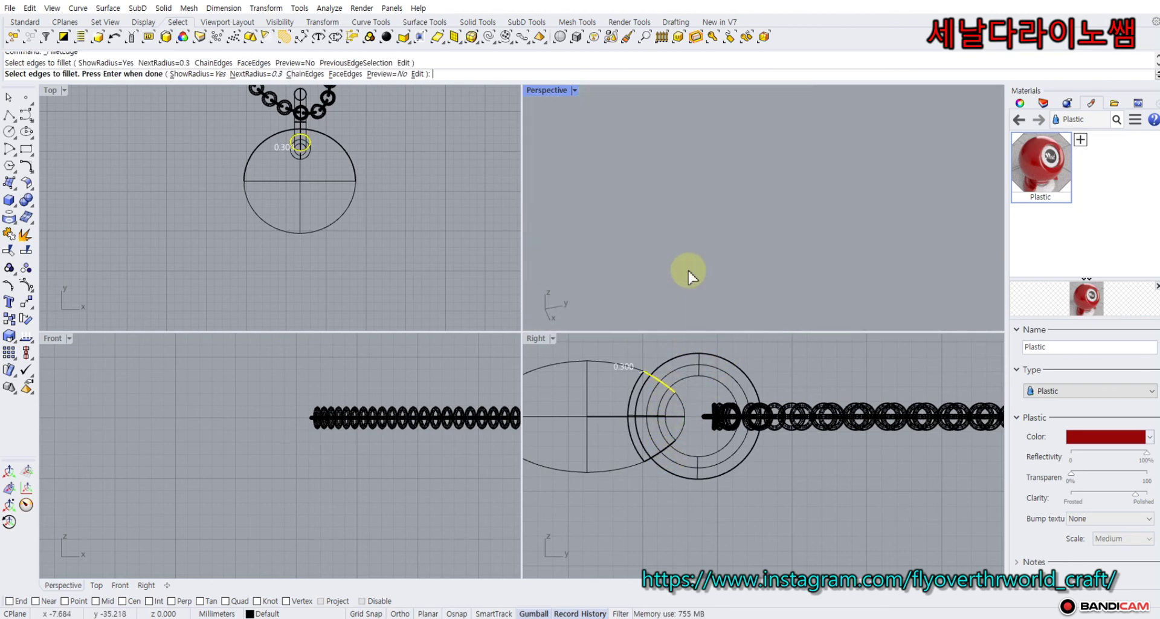
{"action": "right_click_drag", "start_coordinate": [714, 290], "coordinate": [678, 176]}
{"action": "right_click_drag", "start_coordinate": [673, 155], "coordinate": [680, 241], "text": "shift"}
{"action": "scroll", "coordinate": [675, 227], "scroll_direction": "up", "scroll_amount": 10}
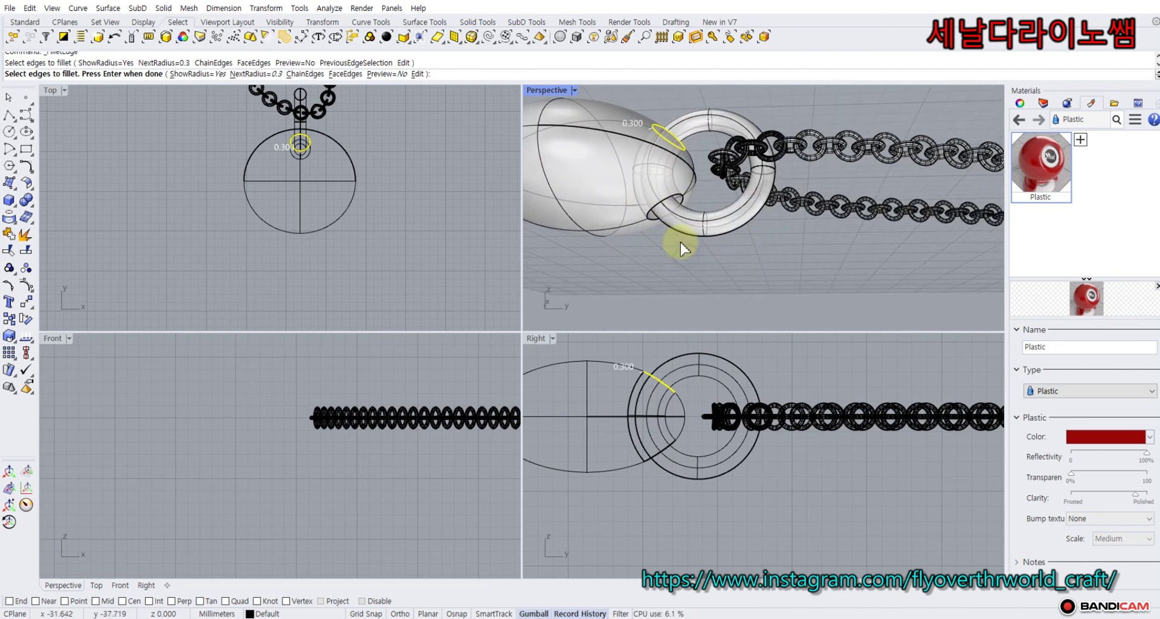
{"action": "left_click", "coordinate": [678, 198]}
{"action": "right_click", "coordinate": [655, 249]}
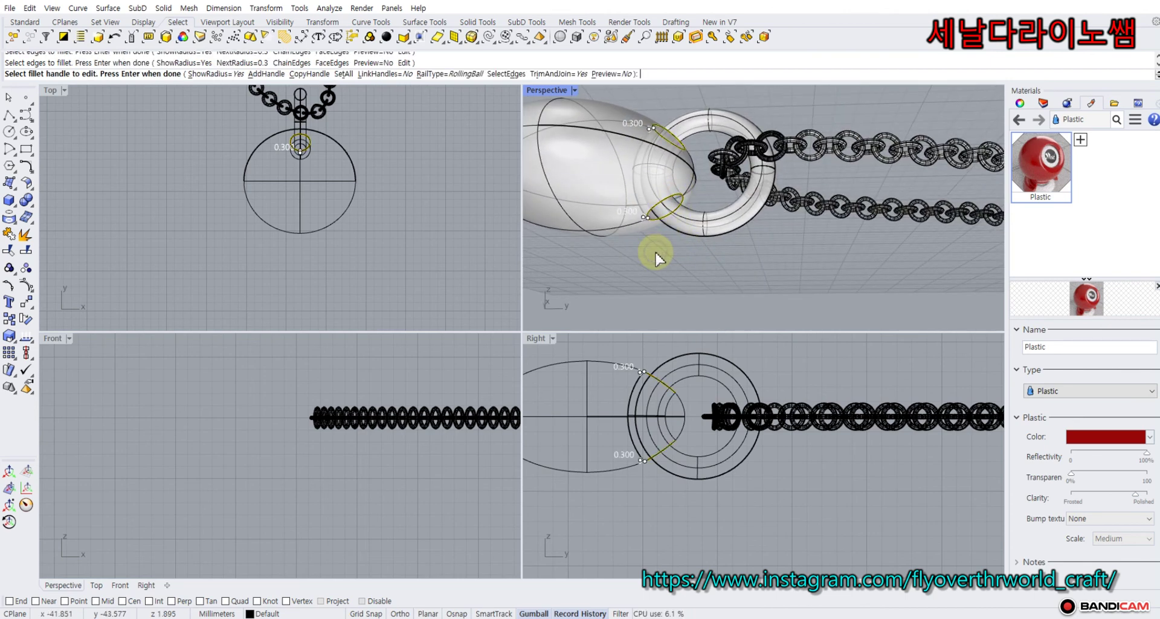
{"action": "scroll", "coordinate": [657, 149], "scroll_direction": "up", "scroll_amount": 2}
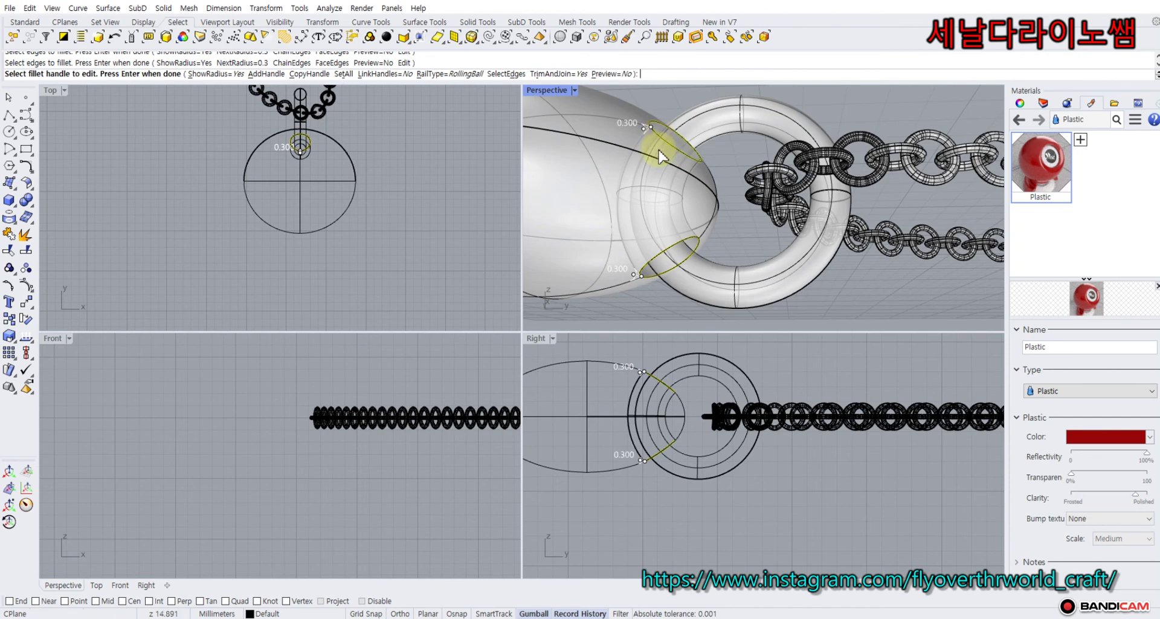
{"action": "right_click", "coordinate": [658, 148]}
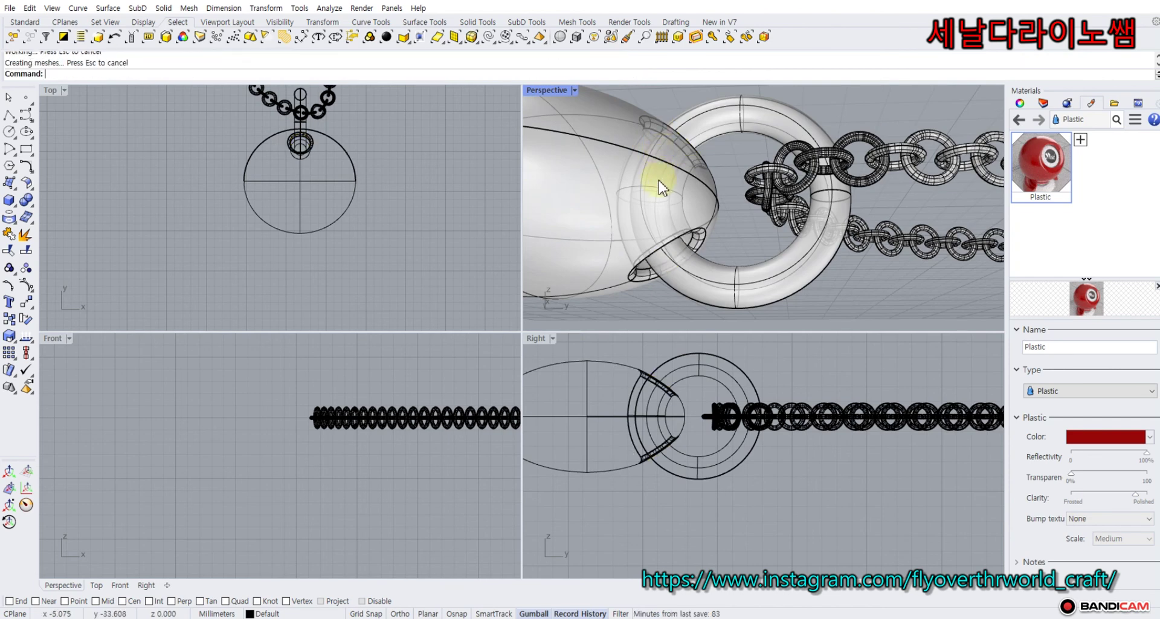
- Assign the red Plastic material to the ellipsoid pendant and clear the selection
{"action": "scroll", "coordinate": [659, 181], "scroll_direction": "down", "scroll_amount": 4}
{"action": "mouse_move", "coordinate": [658, 196]}
{"action": "right_mouse_down"}
{"action": "mouse_move", "coordinate": [650, 234]}
{"action": "mouse_move", "coordinate": [679, 212]}
{"action": "mouse_move", "coordinate": [673, 194]}
{"action": "right_mouse_up"}
{"action": "left_click", "coordinate": [676, 259]}
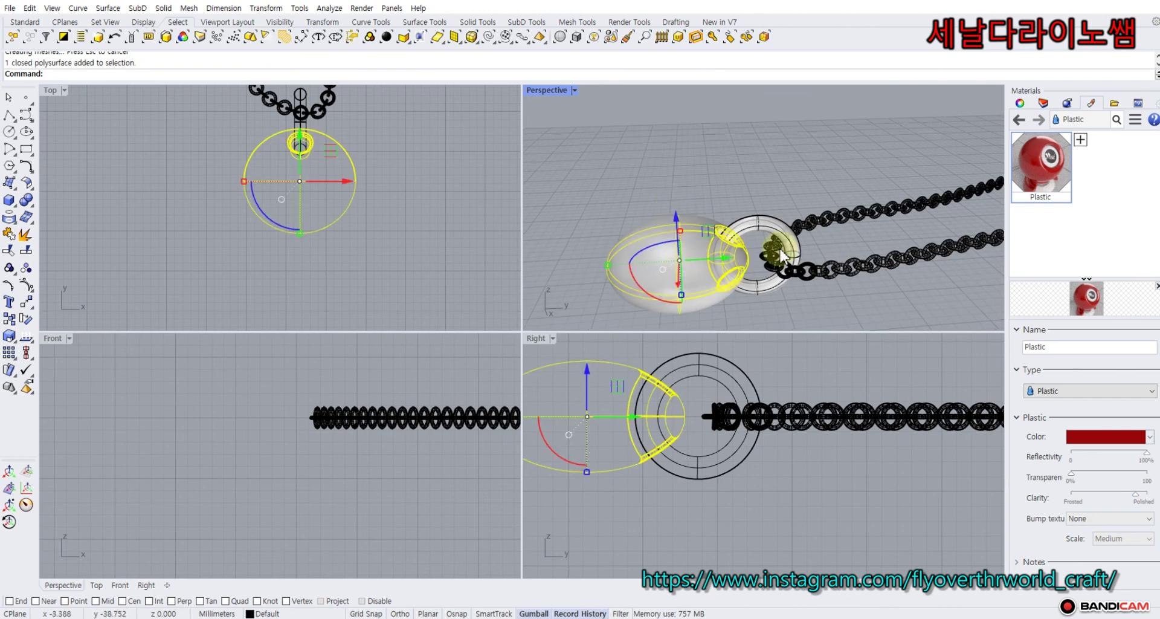
{"action": "right_click", "coordinate": [1040, 179]}
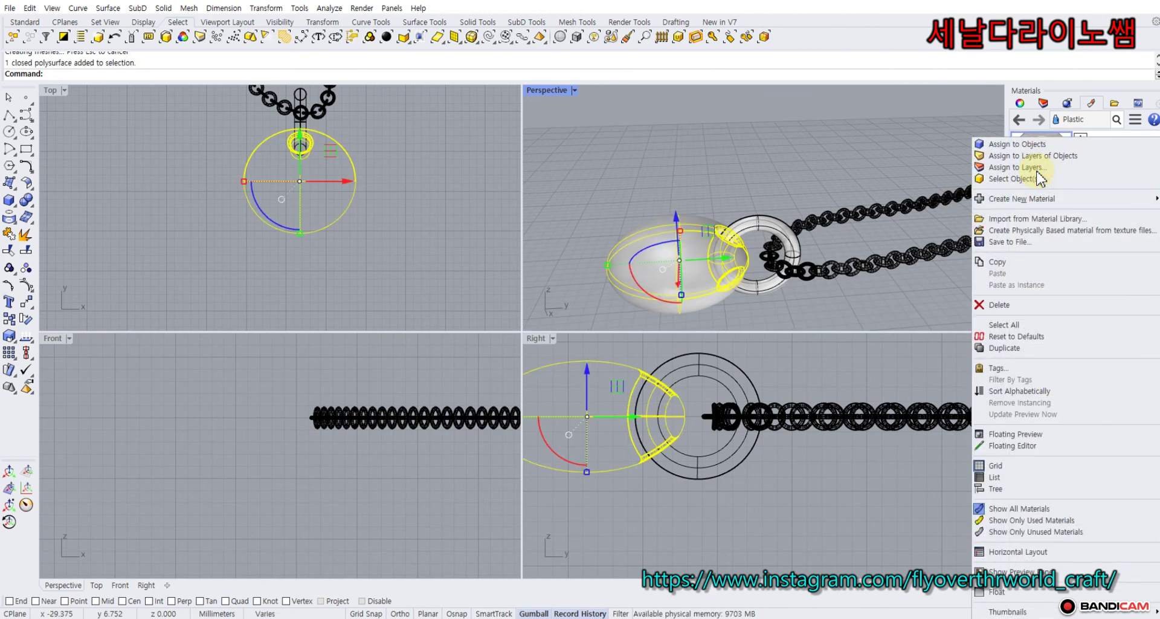
{"action": "left_click", "coordinate": [1027, 145]}
{"action": "left_click", "coordinate": [716, 114]}
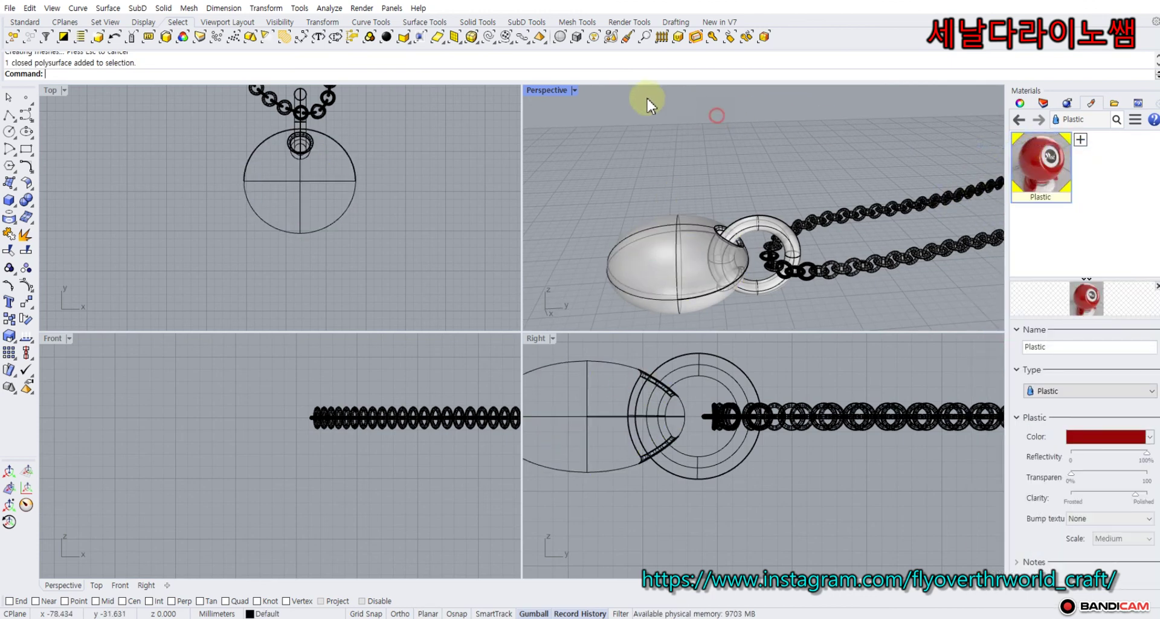
- Maximize the Perspective viewport and set its display mode to Rendered, with the pendant and chain in view
{"action": "double_click", "coordinate": [560, 90]}
{"action": "scroll", "coordinate": [439, 195], "scroll_direction": "down", "scroll_amount": 5}
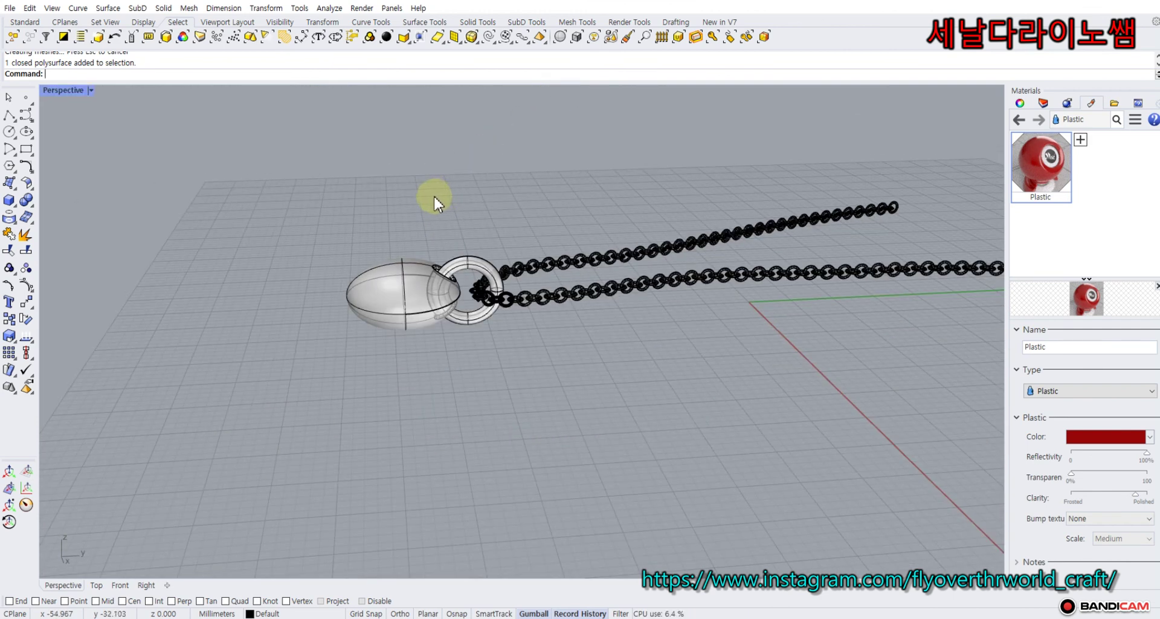
{"action": "right_click_drag", "start_coordinate": [436, 194], "coordinate": [544, 194]}
{"action": "scroll", "coordinate": [443, 230], "scroll_direction": "down", "scroll_amount": 5}
{"action": "scroll", "coordinate": [546, 199], "scroll_direction": "up", "scroll_amount": 2}
{"action": "right_click_drag", "start_coordinate": [552, 231], "coordinate": [381, 165]}
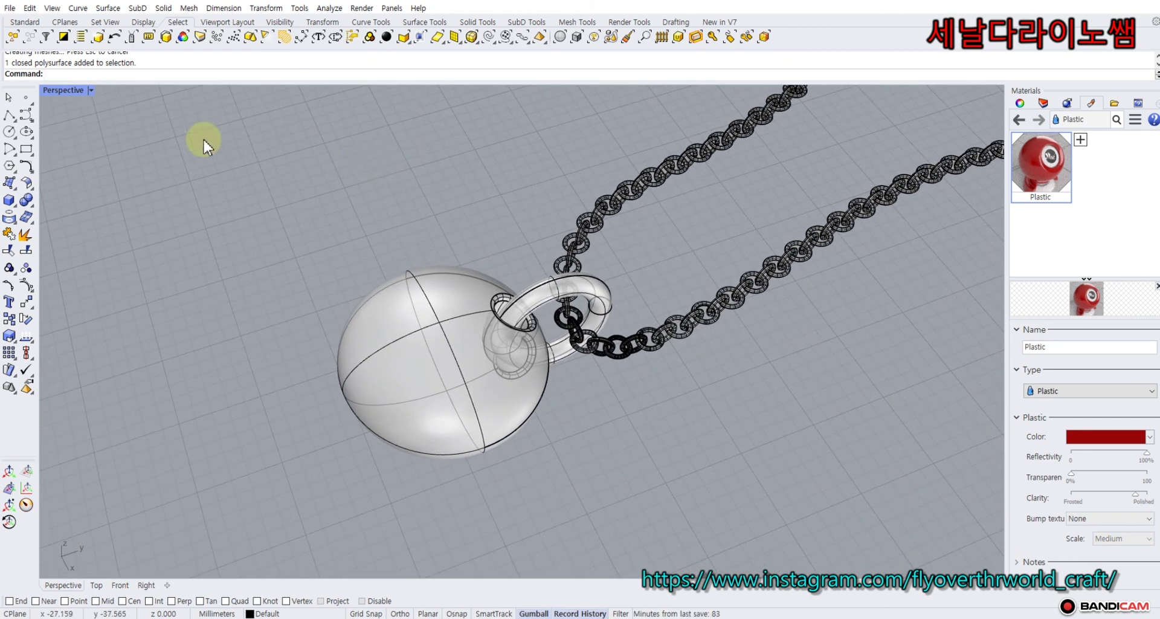
{"action": "left_click", "coordinate": [90, 90]}
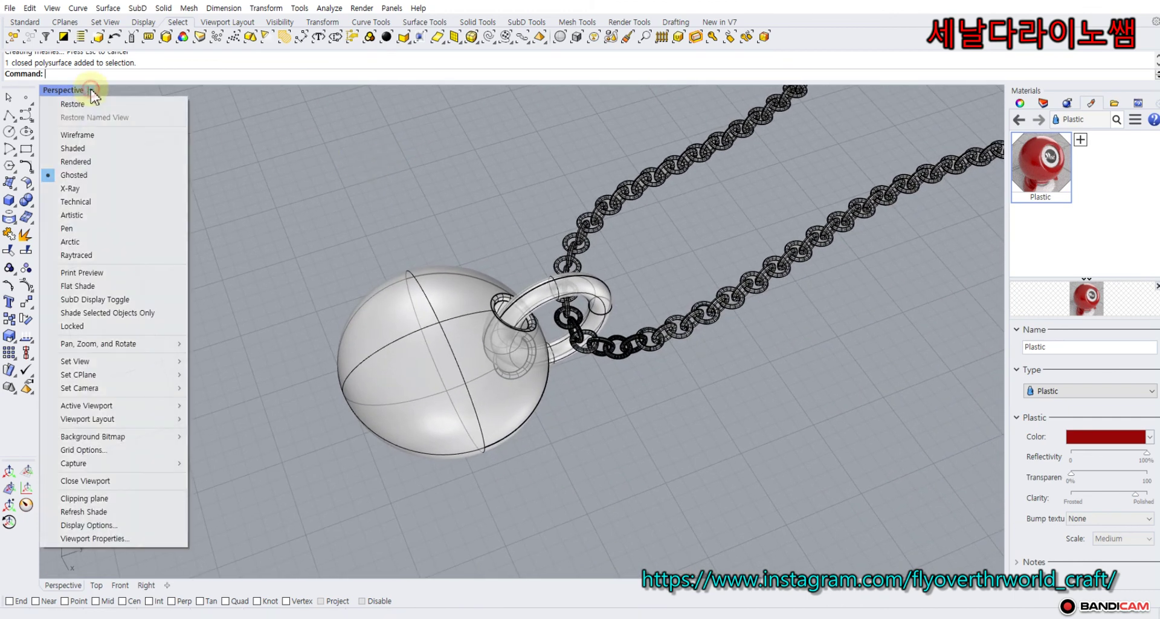
{"action": "left_click", "coordinate": [69, 163]}
{"action": "right_click_drag", "start_coordinate": [119, 222], "coordinate": [148, 212]}
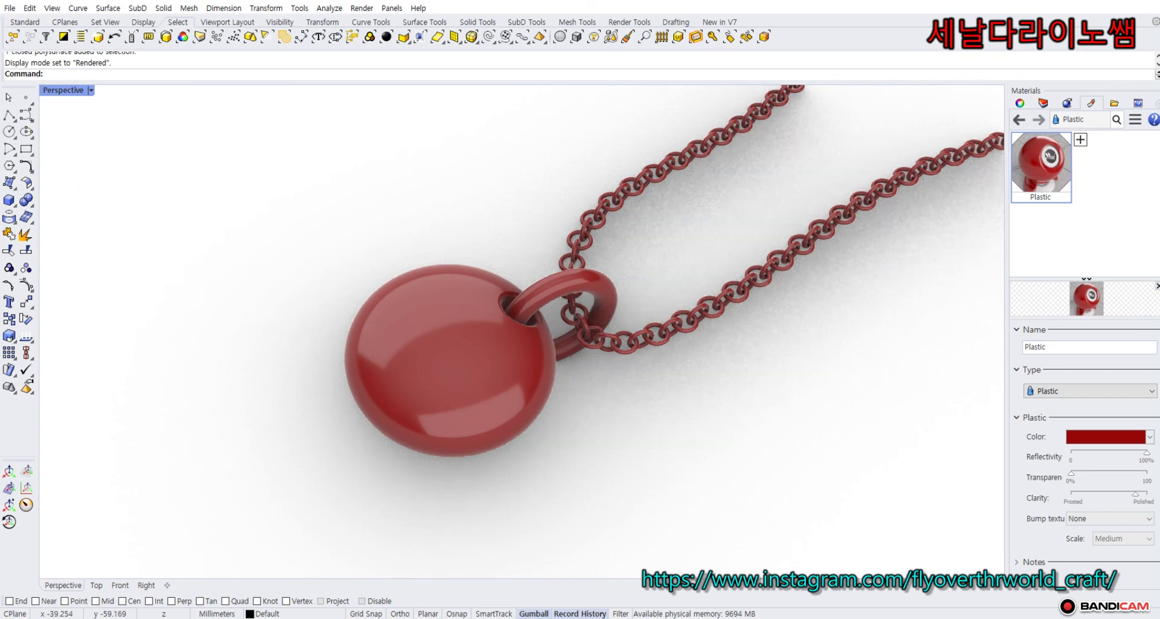